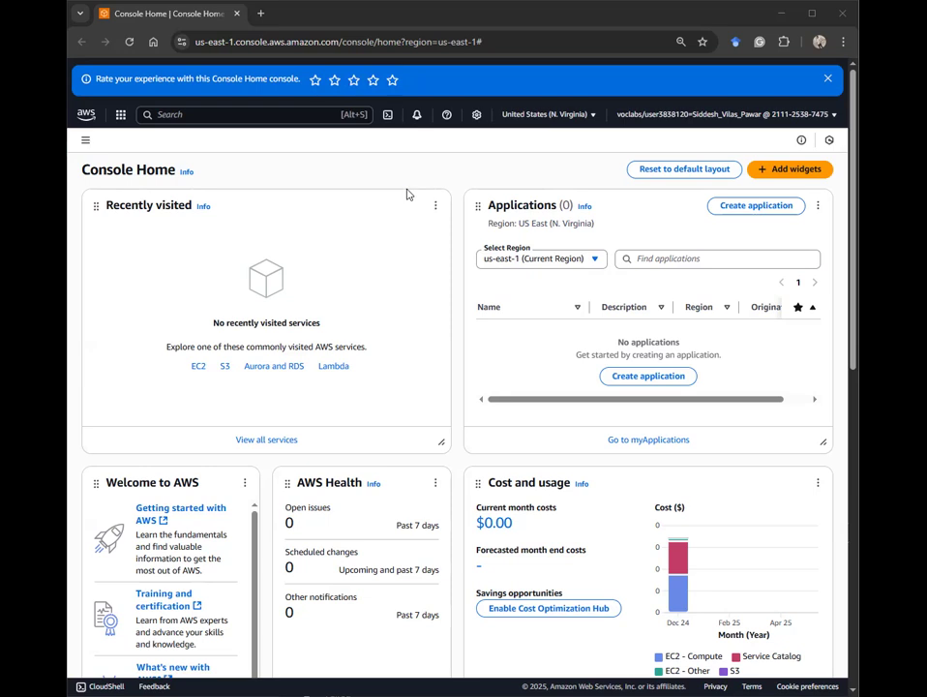
Step: Look over the Console Home widgets, then bring up the menu of all AWS service categories
scroll(405, 193, "down", 1)
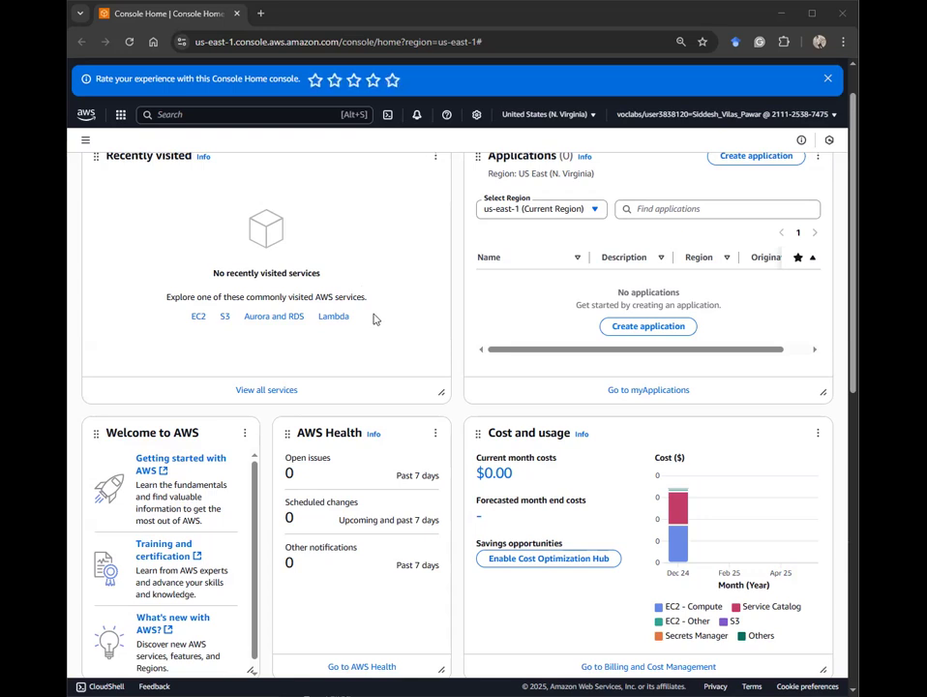
scroll(386, 268, "down", 1)
scroll(834, 280, "down", 3)
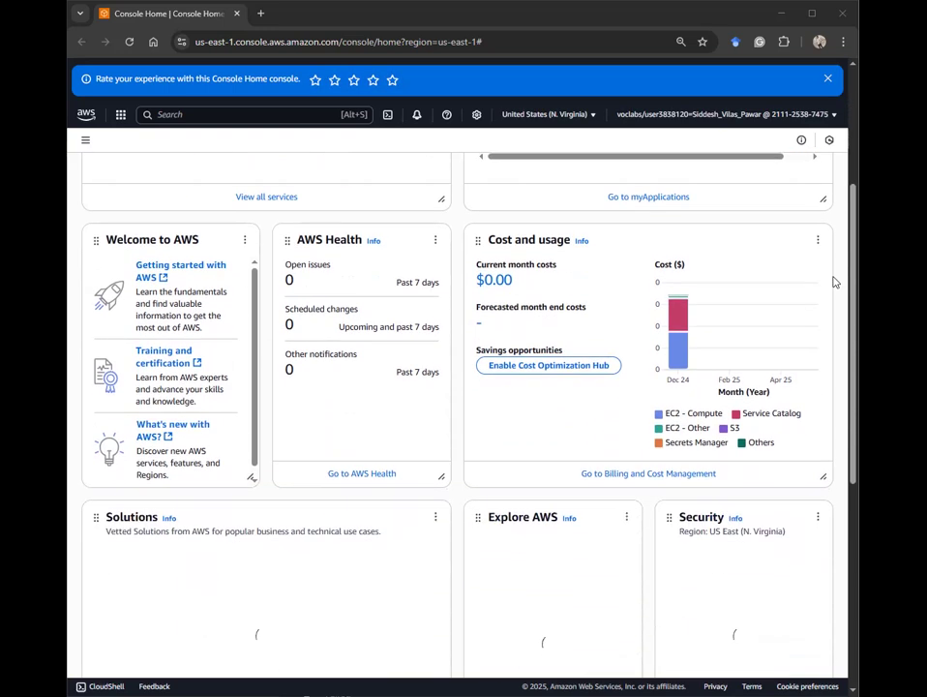
scroll(573, 366, "up", 5)
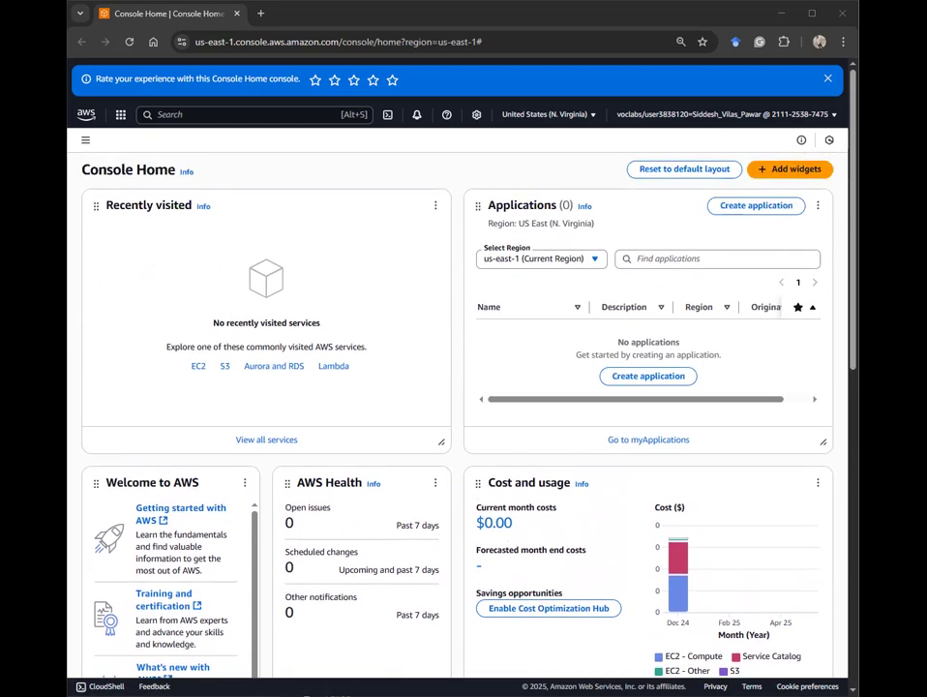
scroll(198, 199, "down", 1)
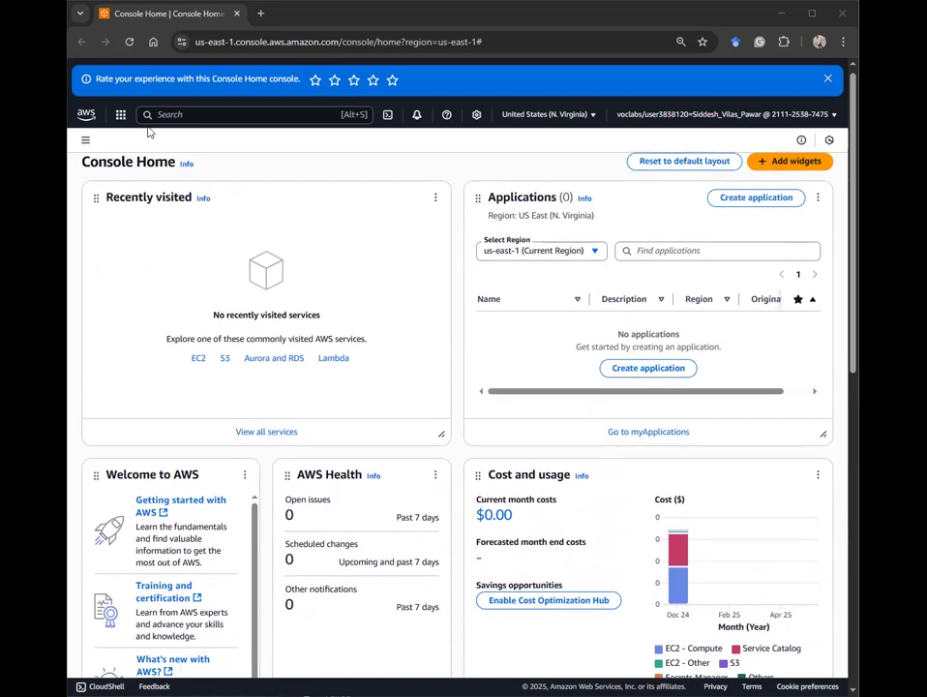
left_click(116, 118)
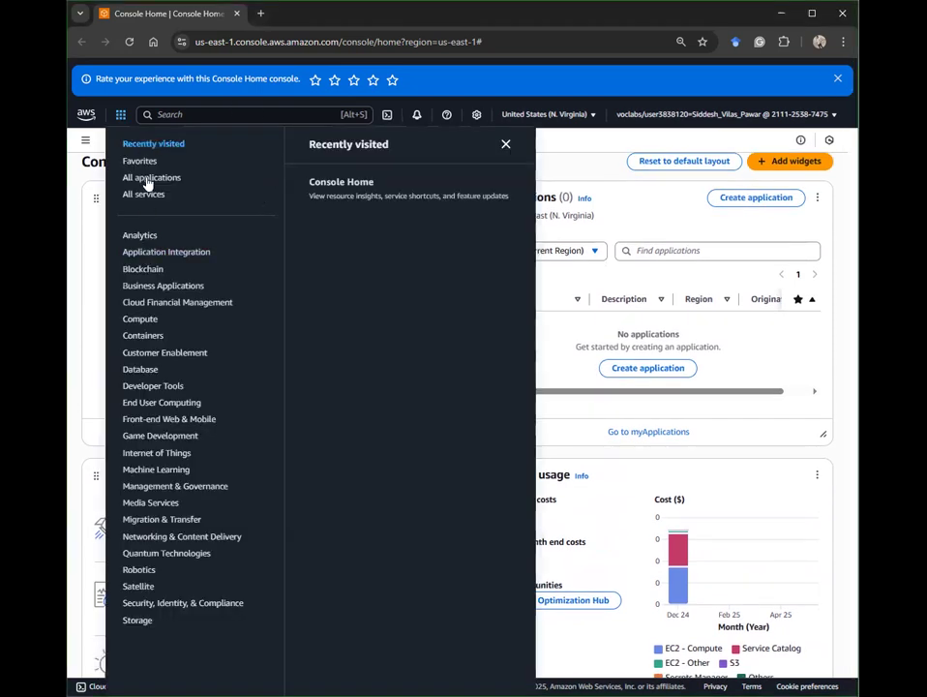
Step: Search the console for VPC and open the VPC dashboard
left_click(204, 114)
type("VPC")
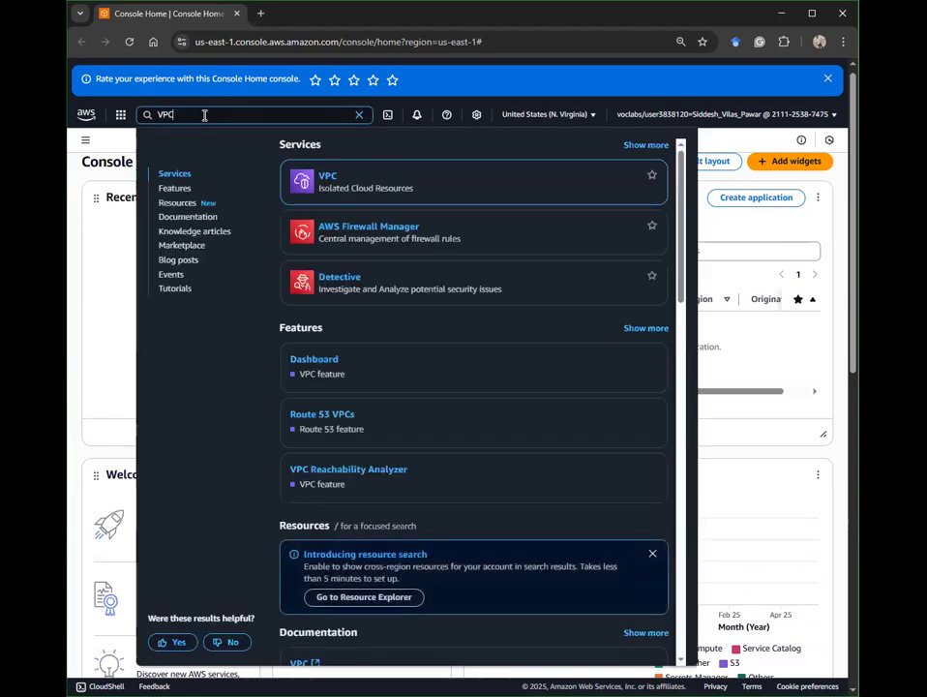
left_click(329, 178)
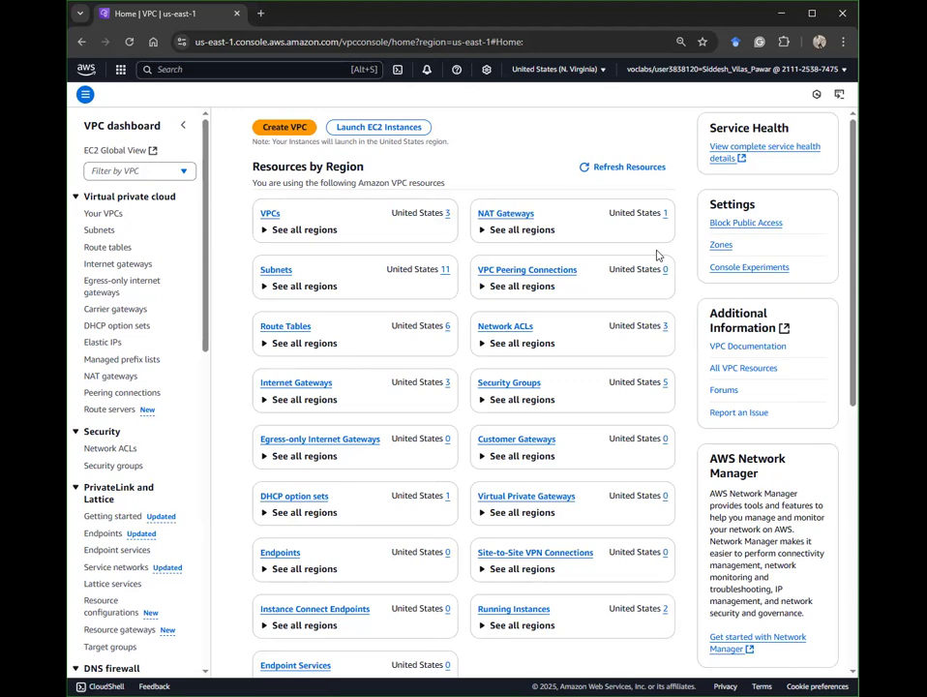
key("ctrl+f")
Step: Find 'sECURITY' on the page and open the Security groups list
type("sECURITY")
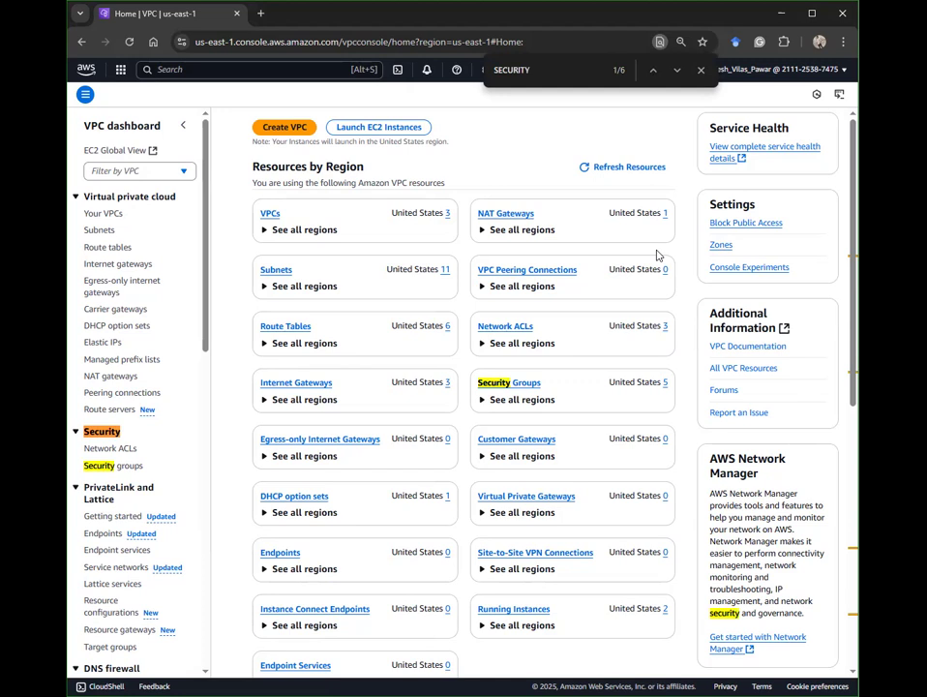
left_click(502, 385)
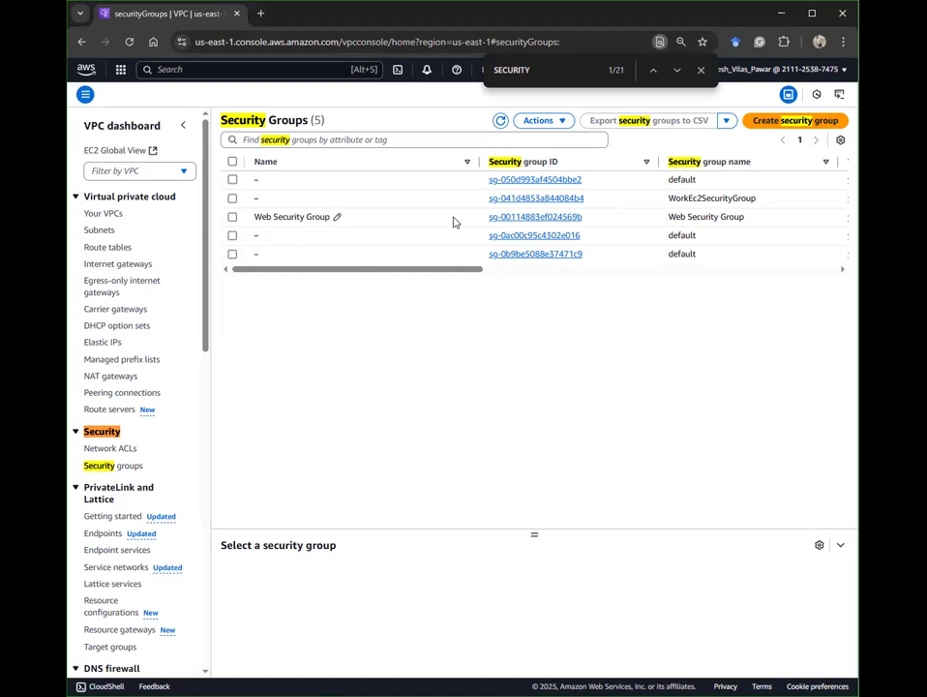
Step: Select Web Security Group and review its inbound HTTP/SSH and outbound rules
left_click(233, 218)
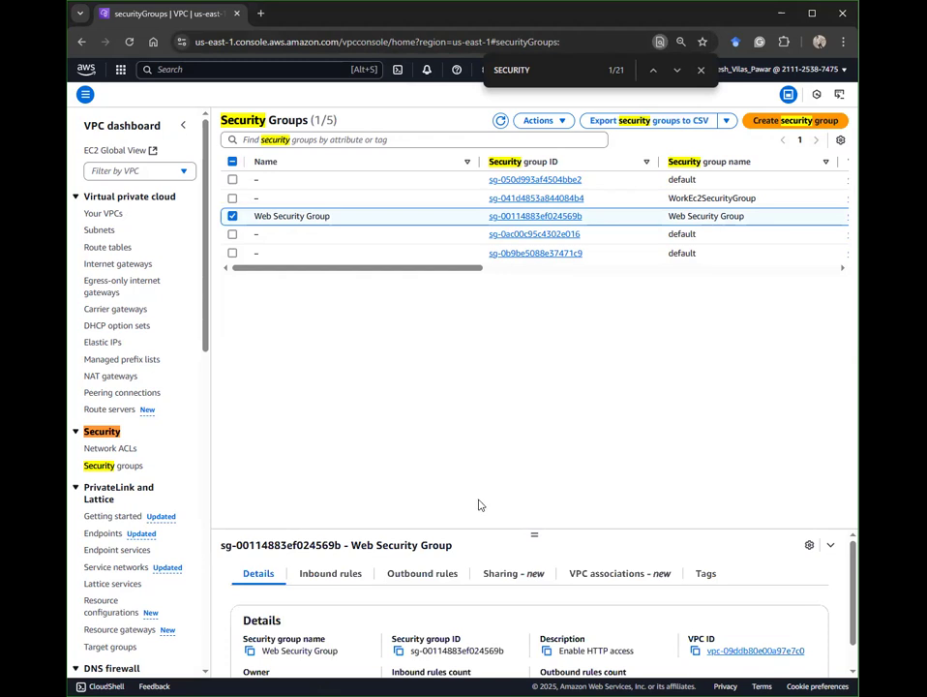
left_click_drag(522, 538, 521, 320)
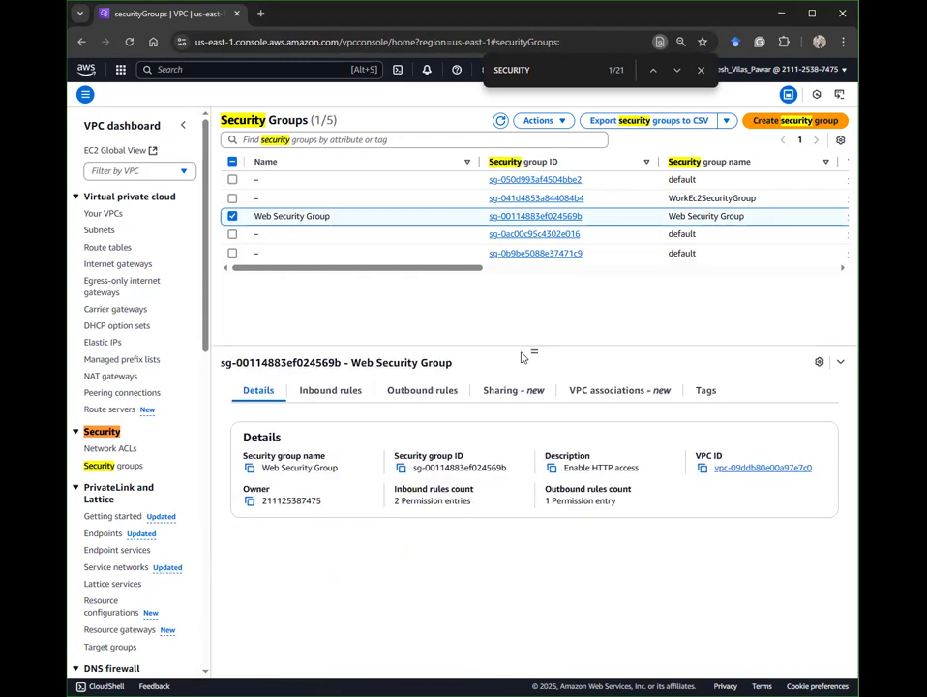
left_click(330, 390)
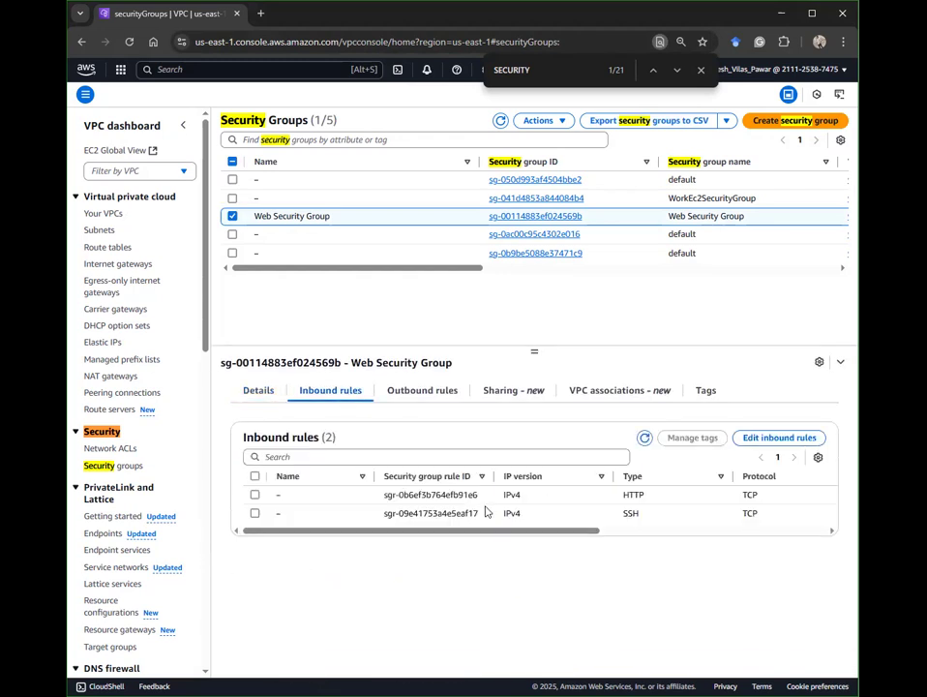
left_click_drag(534, 530, 731, 531)
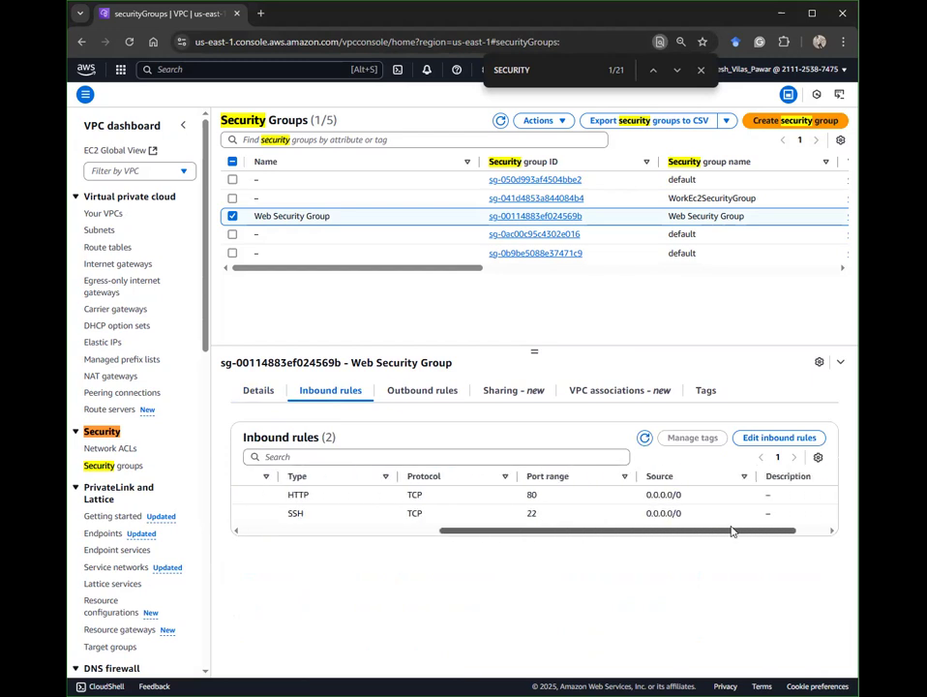
left_click(455, 392)
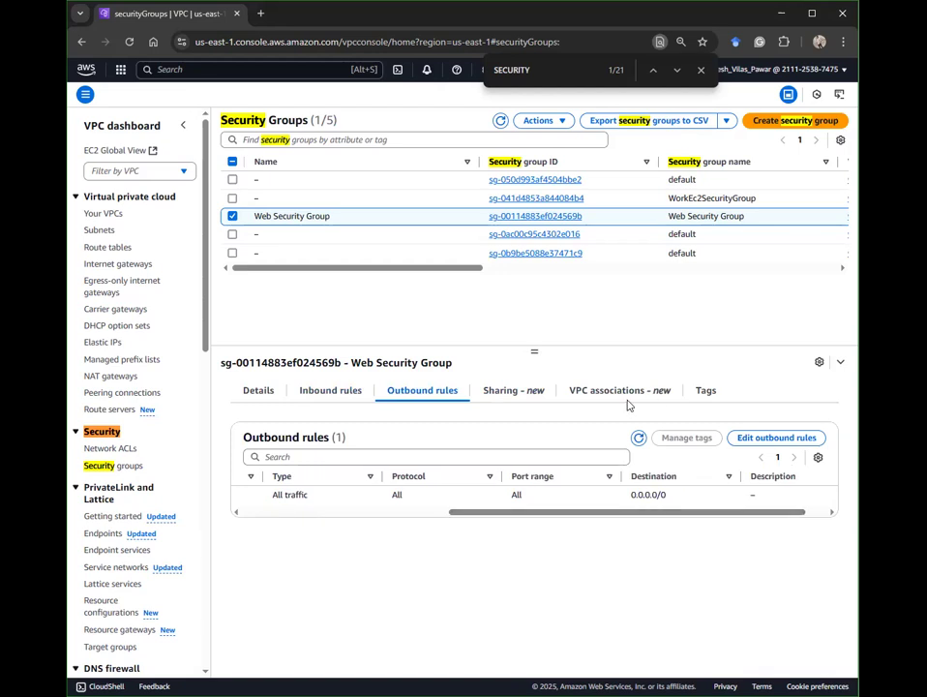
Step: Check its VPC associations, sharing and tags (Name, CloudFormation stack-id, logical-id), then return to Details
left_click(576, 395)
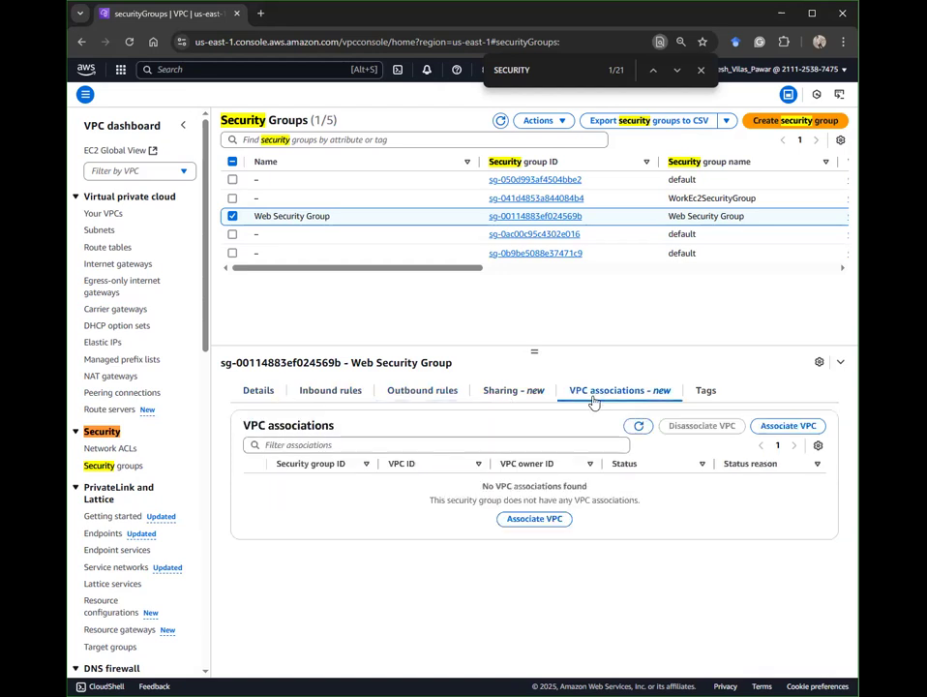
left_click(515, 398)
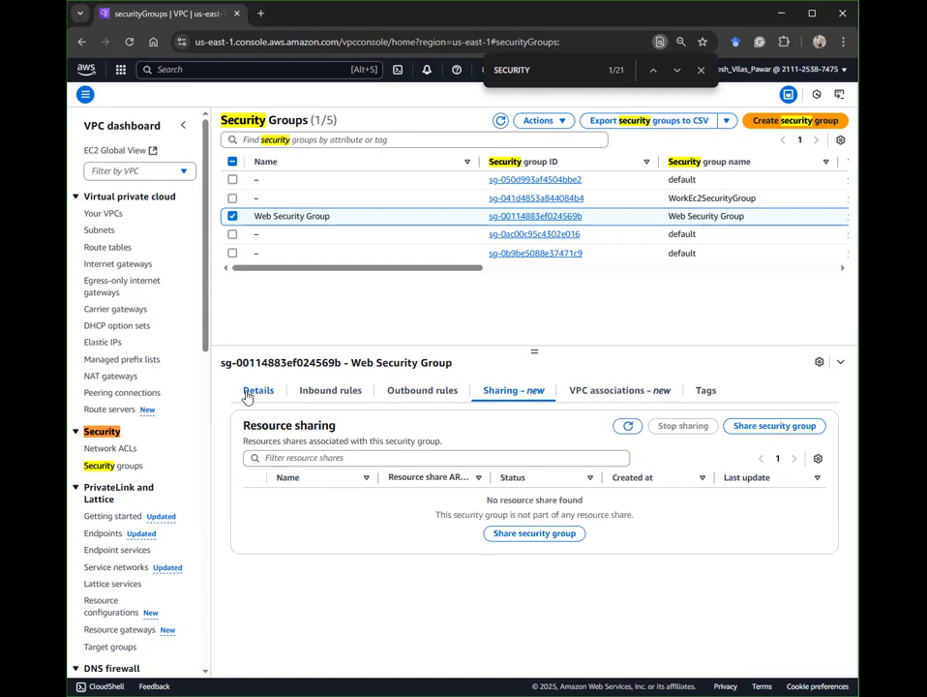
left_click(711, 393)
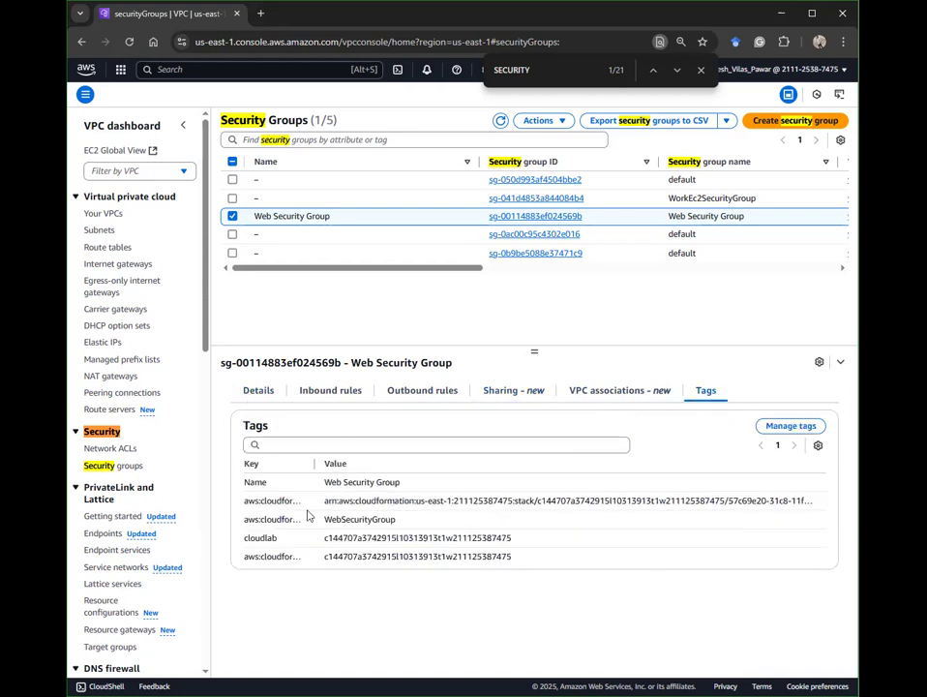
left_click_drag(316, 484, 416, 485)
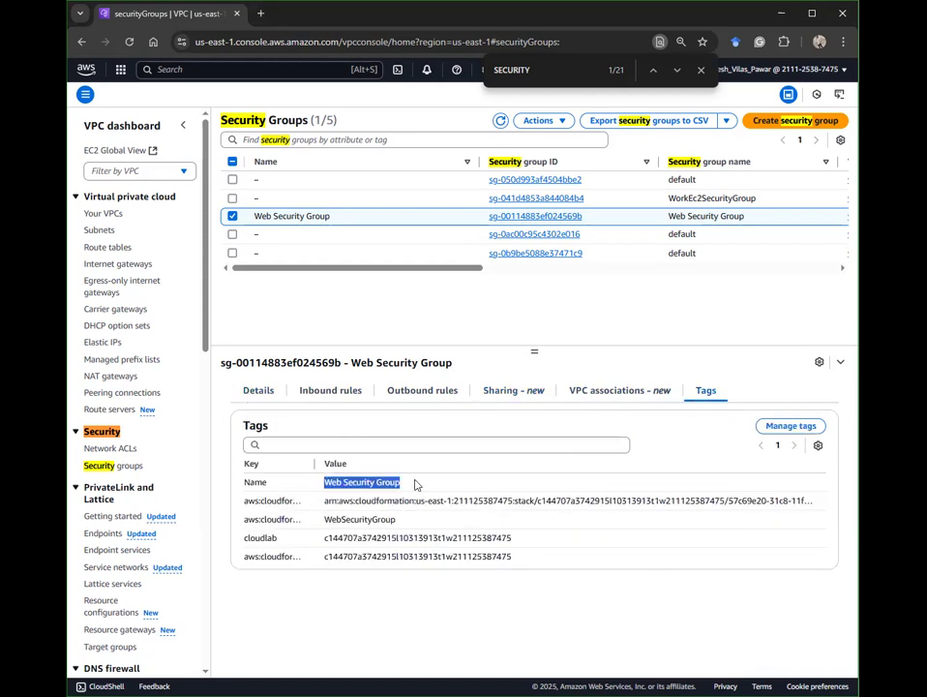
left_click(414, 586)
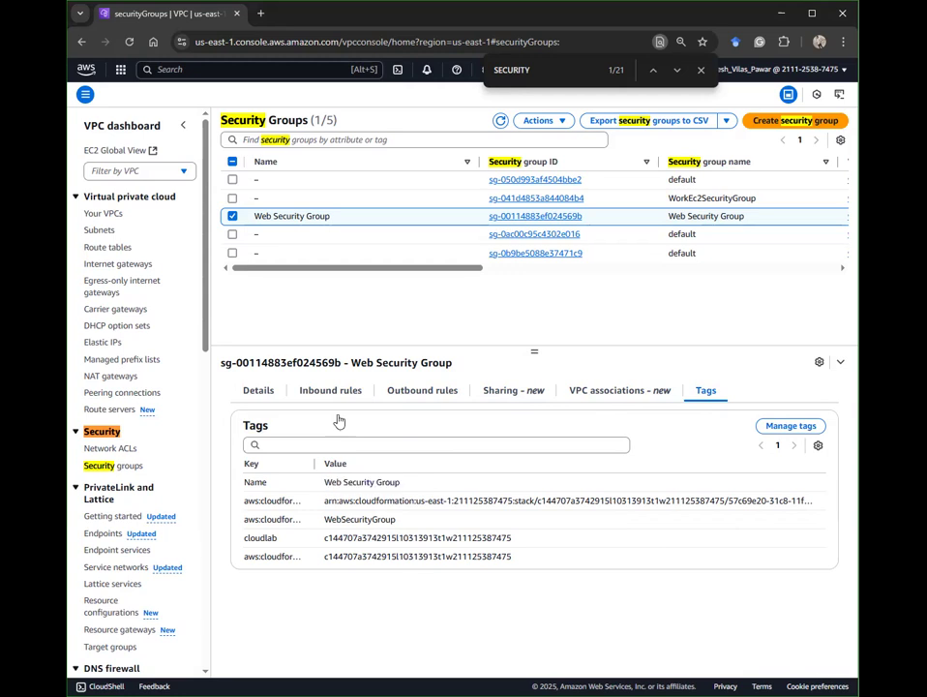
left_click_drag(313, 464, 459, 467)
left_click_drag(345, 499, 563, 525)
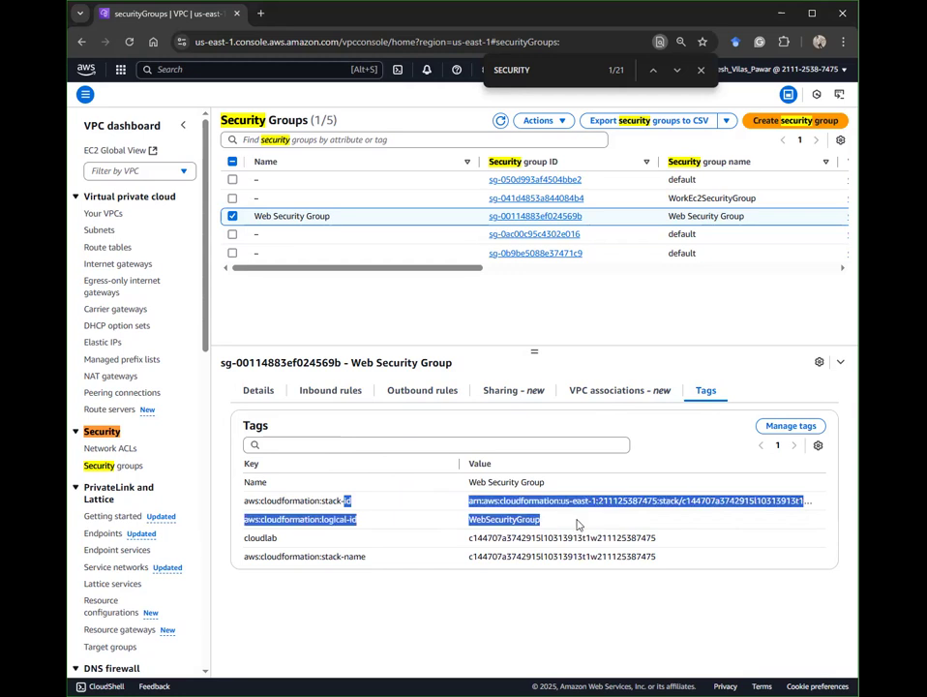
left_click(501, 330)
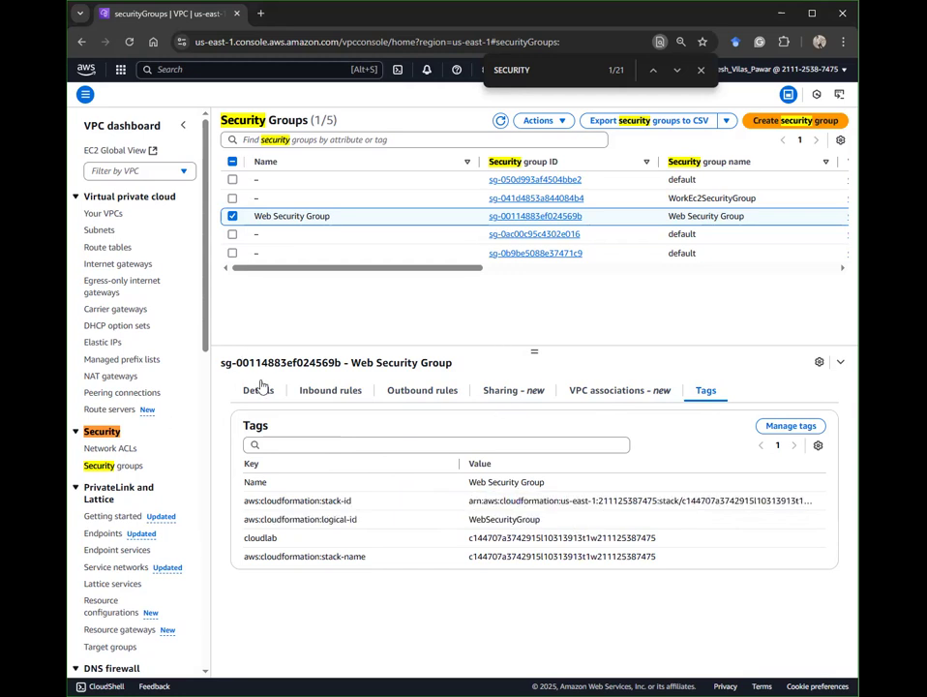
left_click(260, 388)
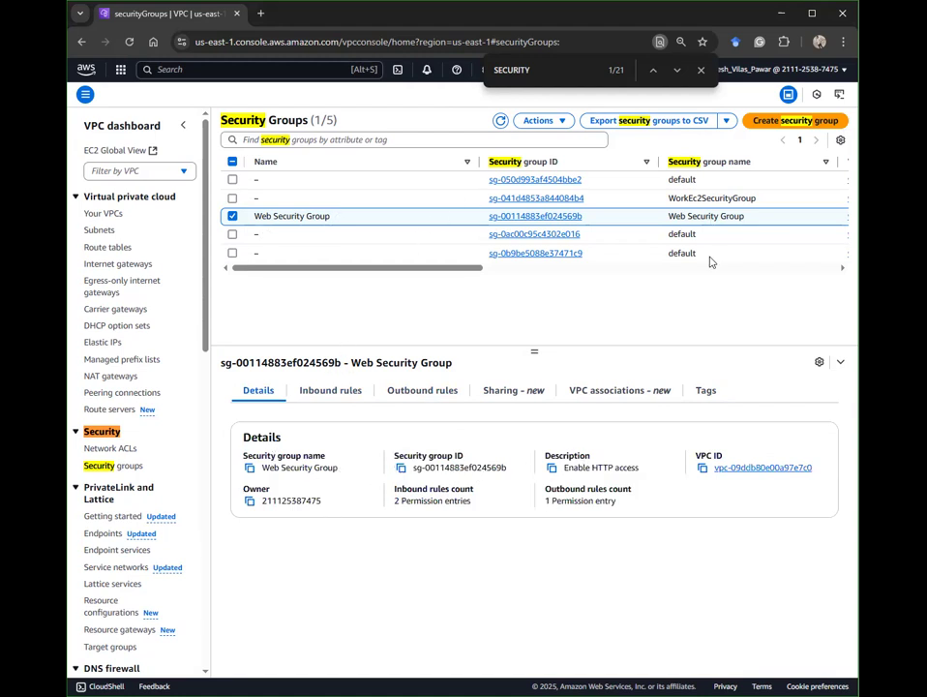
Step: Start a new security group named 'DB Security Group', with a 'Permit' description, in the Lab VPC
left_click(781, 120)
left_click(168, 202)
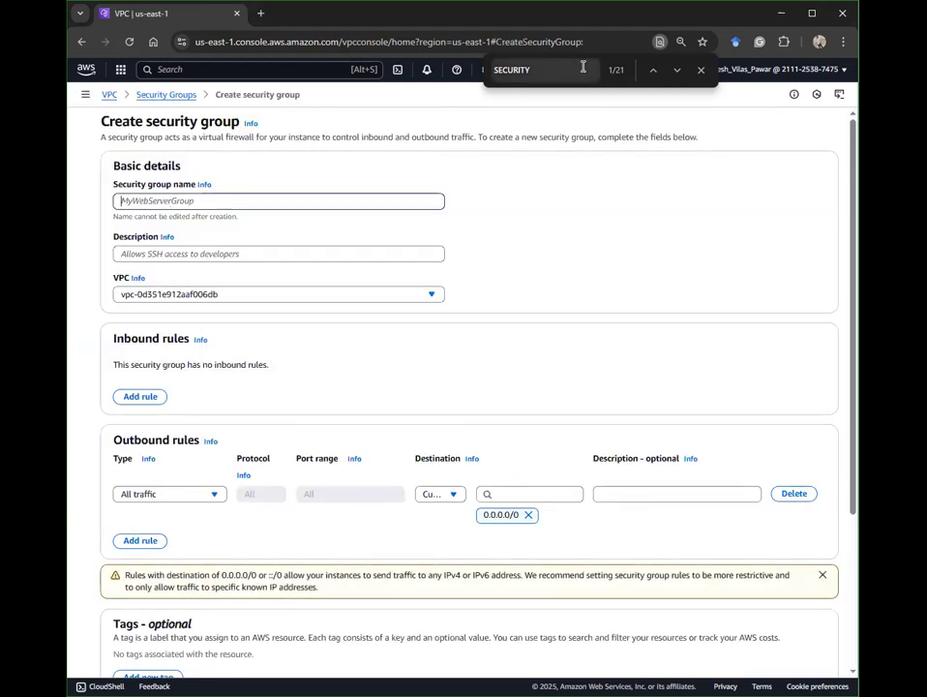
type("DB Security Group")
left_click(248, 257)
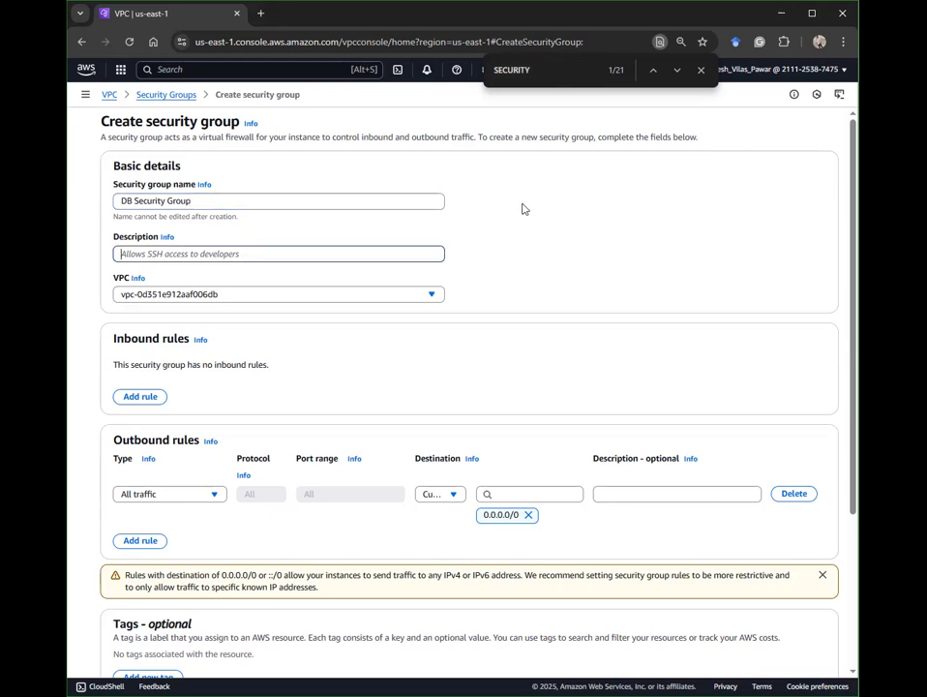
type("Permit access from web Security Group")
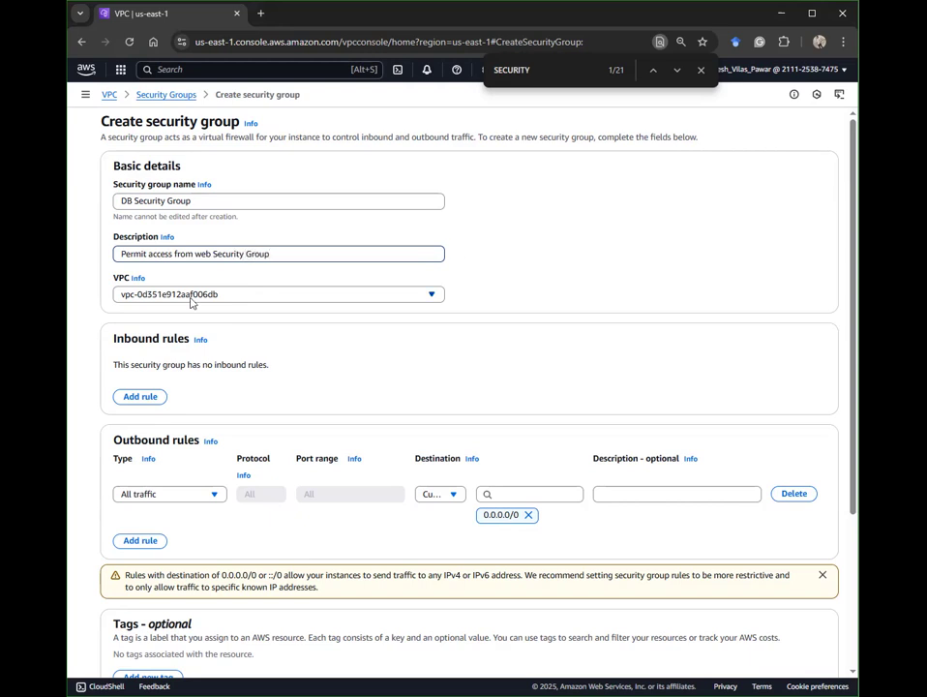
left_click(251, 297)
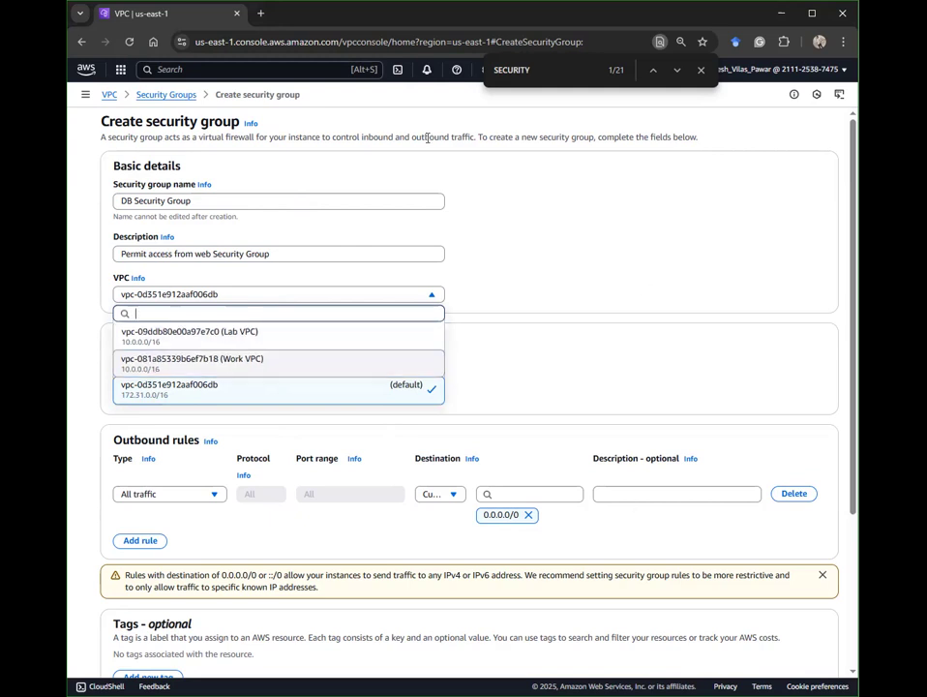
left_click(356, 330)
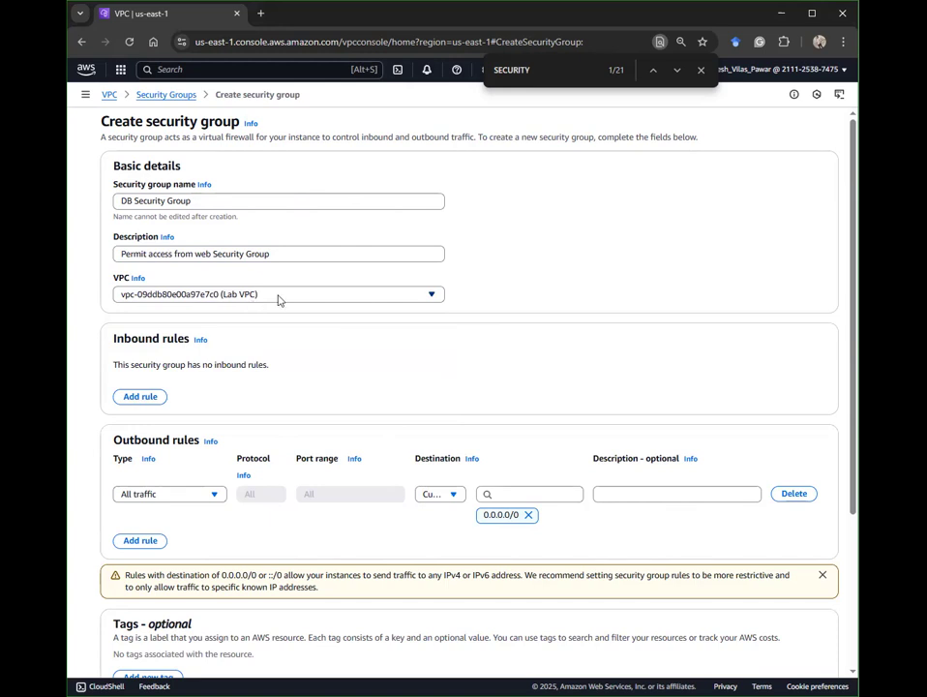
scroll(529, 300, "down", 3)
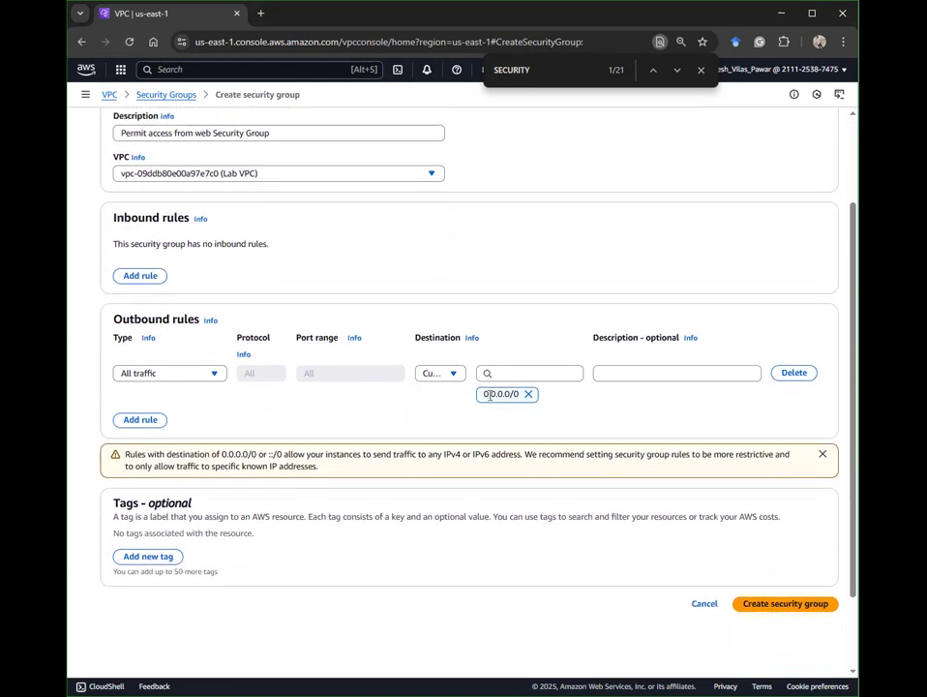
Step: Add an inbound MYSQL/Aurora rule on TCP port 3306, keeping the source as Custom
left_click(140, 275)
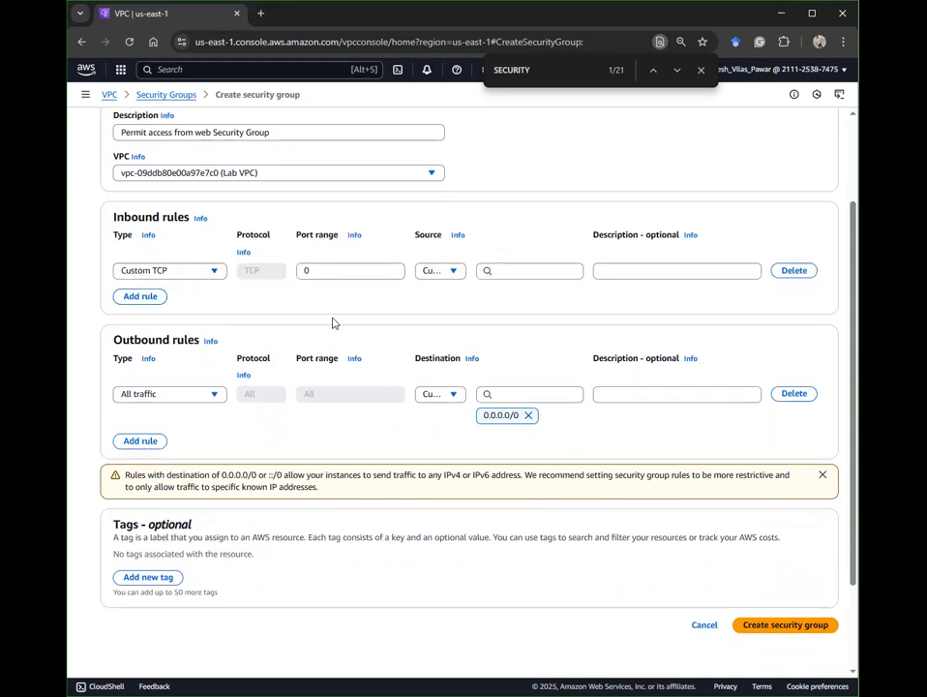
scroll(332, 324, "up", 1)
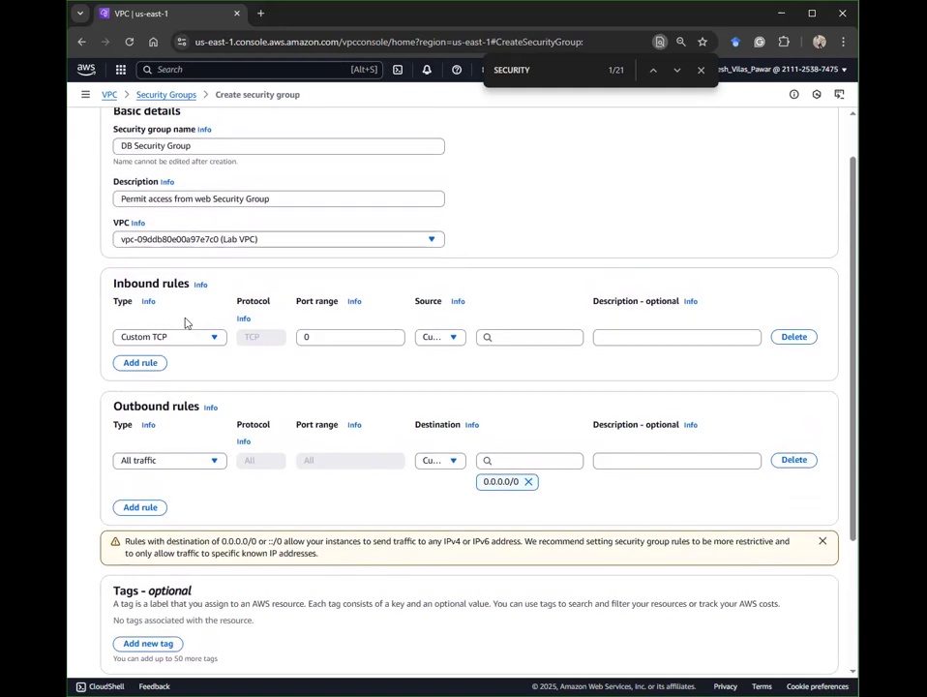
left_click(179, 339)
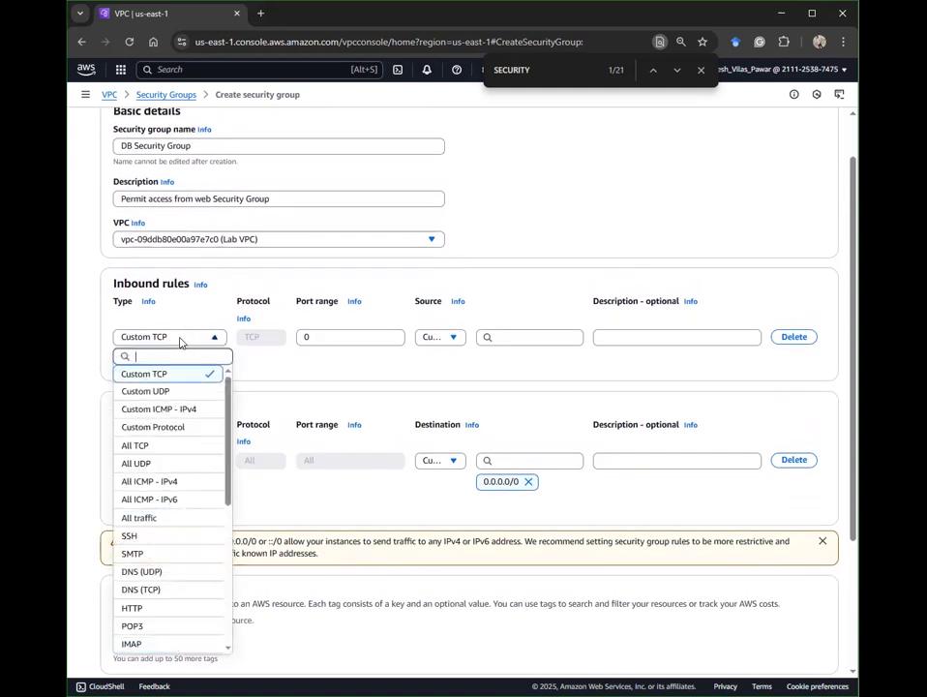
scroll(192, 471, "down", 3)
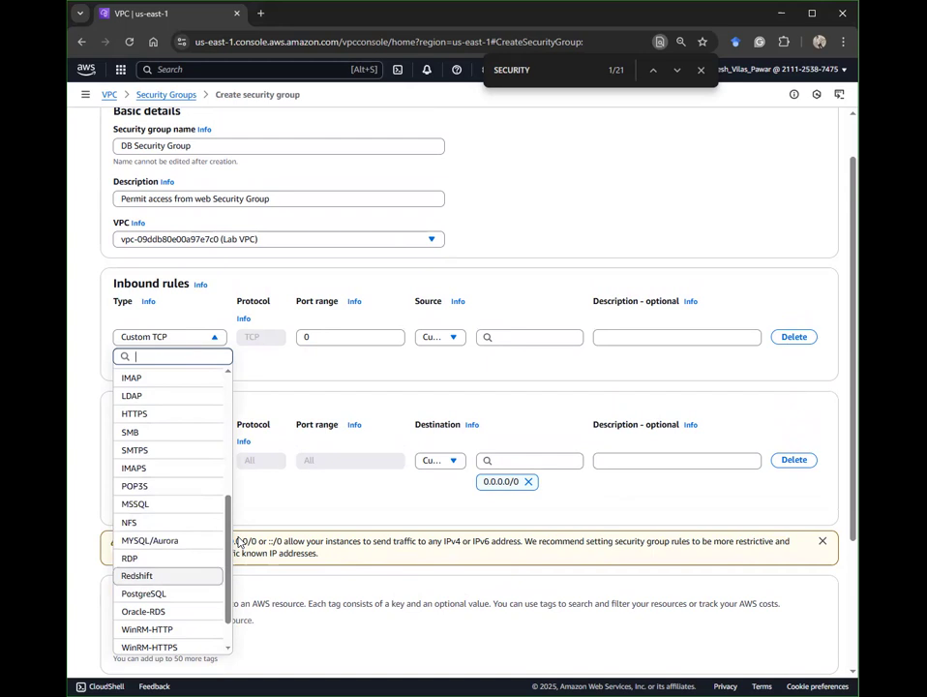
left_click(166, 544)
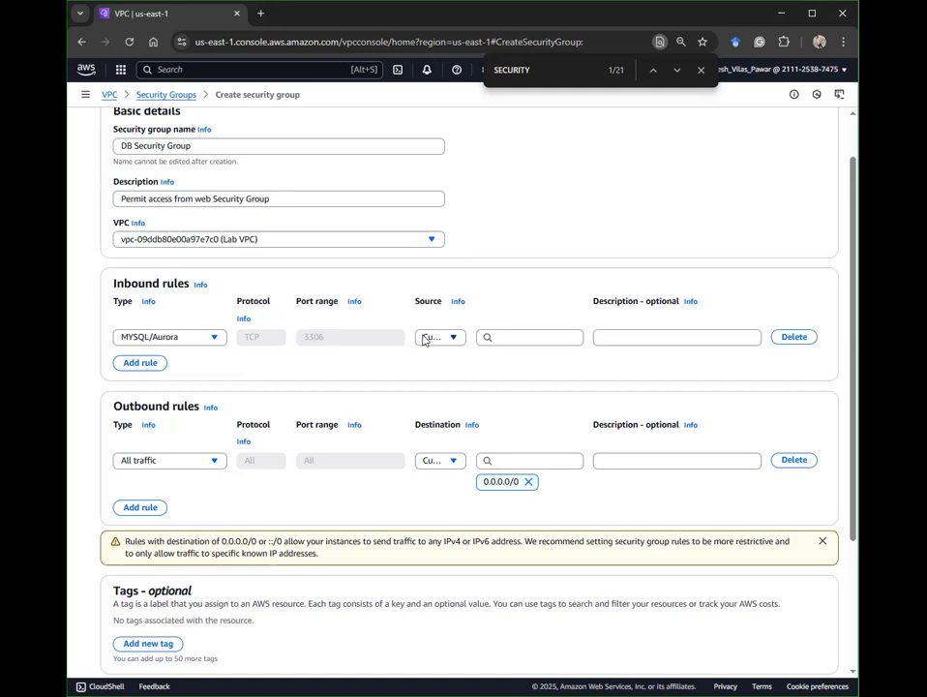
left_click(455, 337)
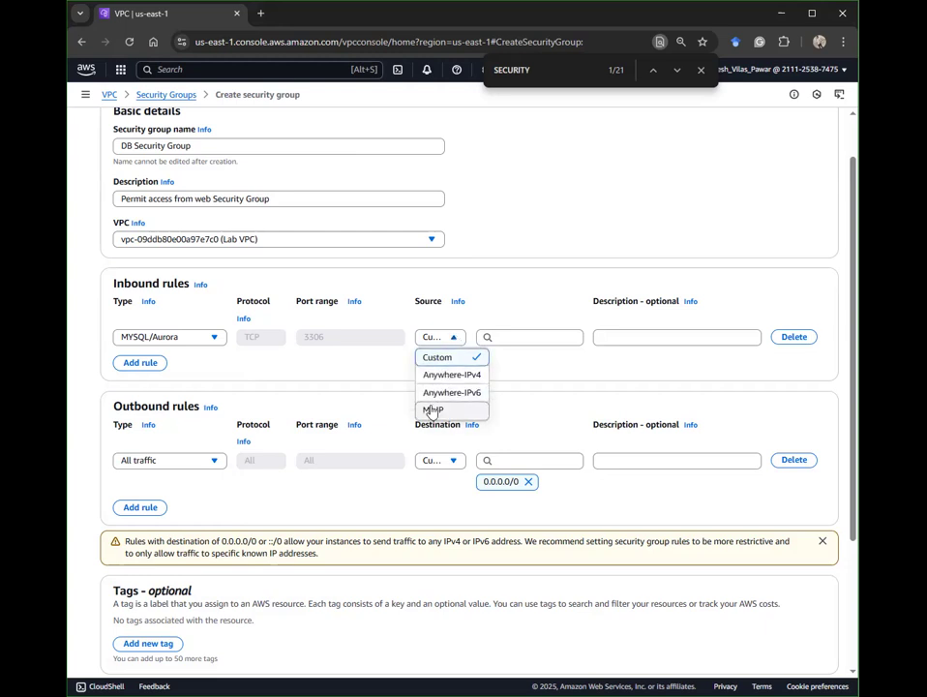
left_click(436, 340)
left_click(440, 341)
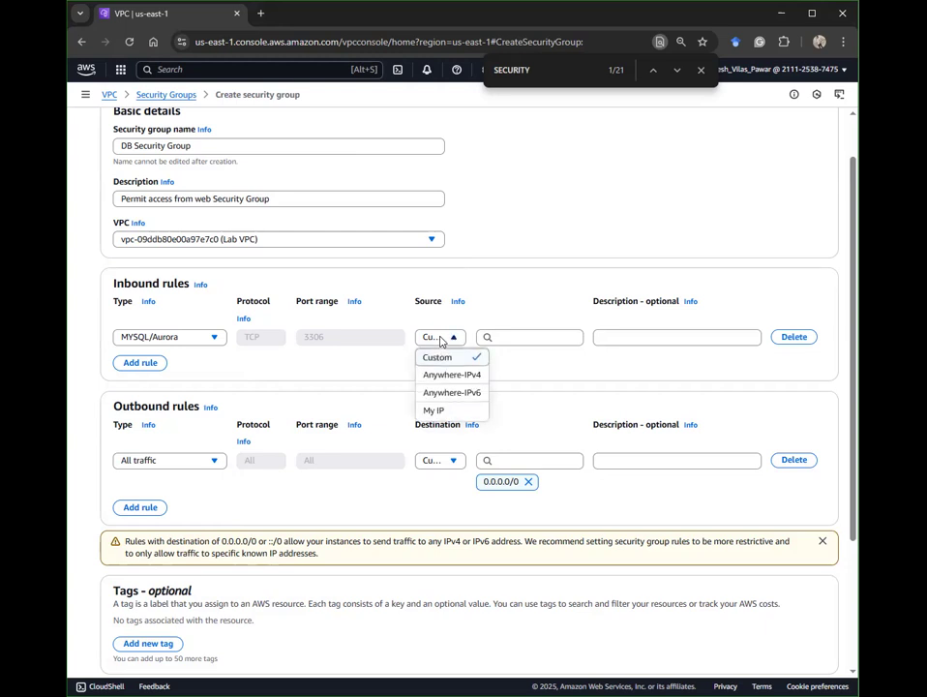
left_click(433, 340)
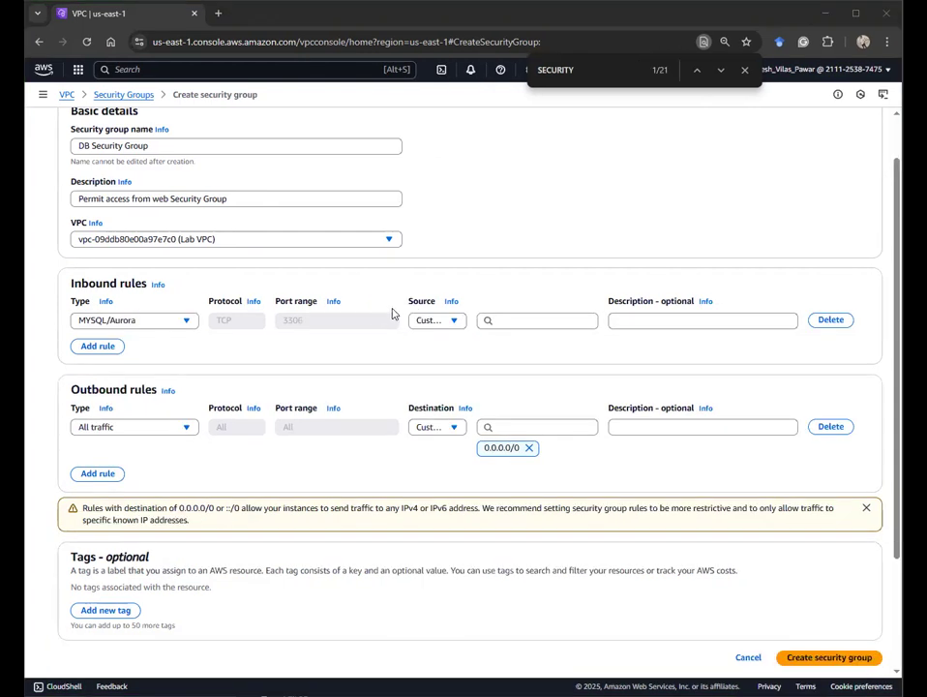
Step: Set the MySQL/Aurora rule's source to the Web Security Group
left_click(431, 325)
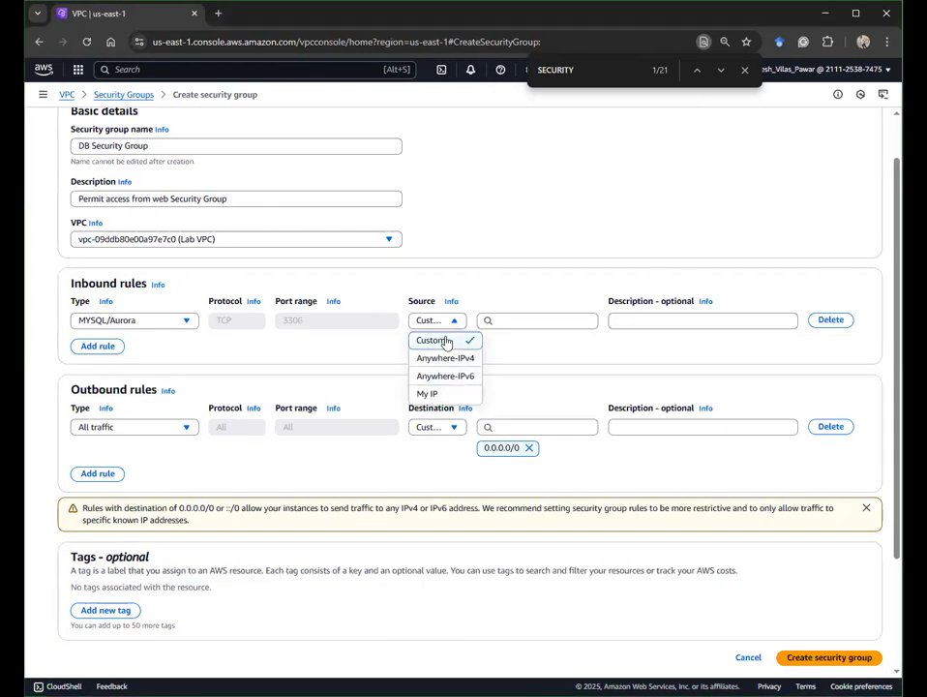
left_click(494, 320)
type("s")
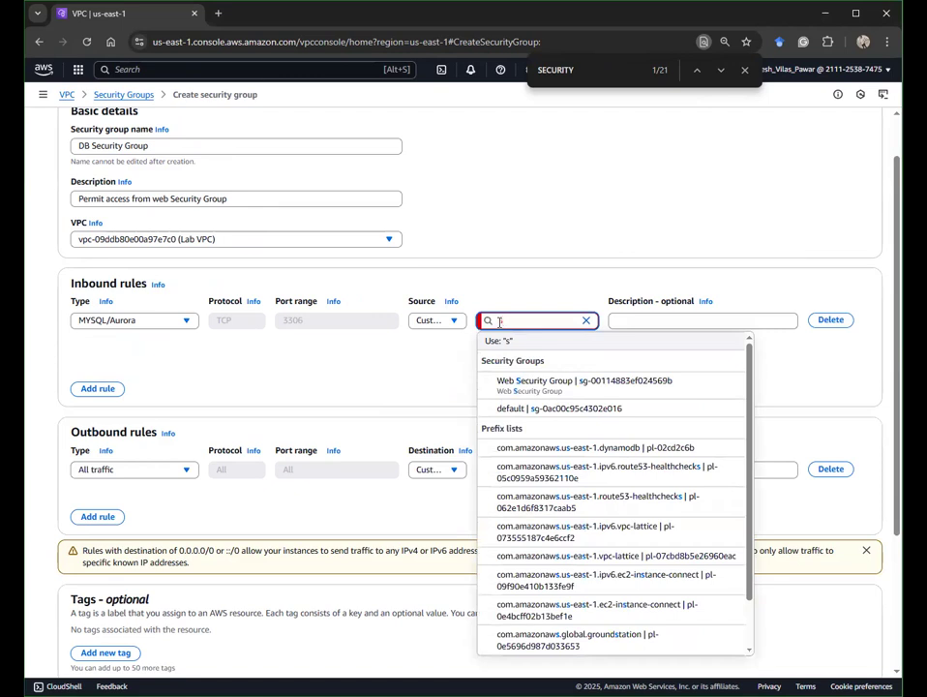
left_click(514, 387)
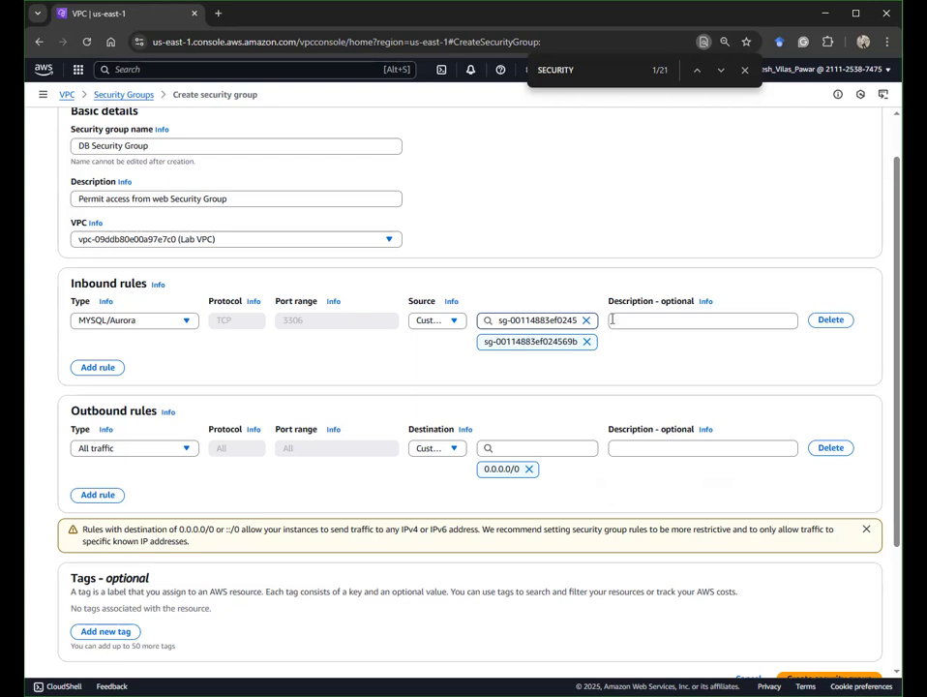
left_click(646, 320)
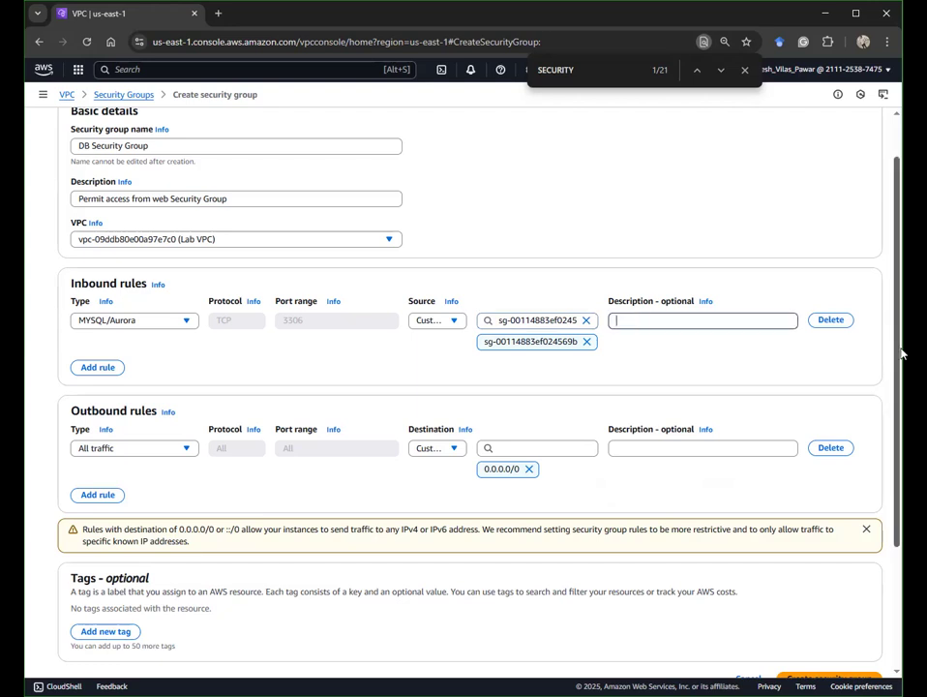
left_click_drag(901, 345, 901, 343)
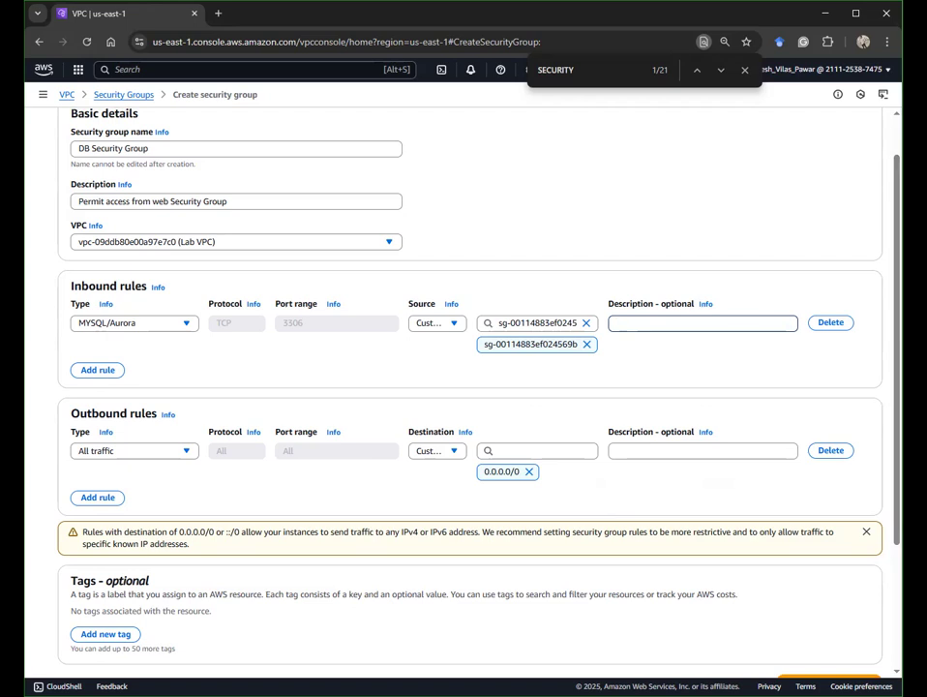
left_click_drag(902, 343, 868, 342)
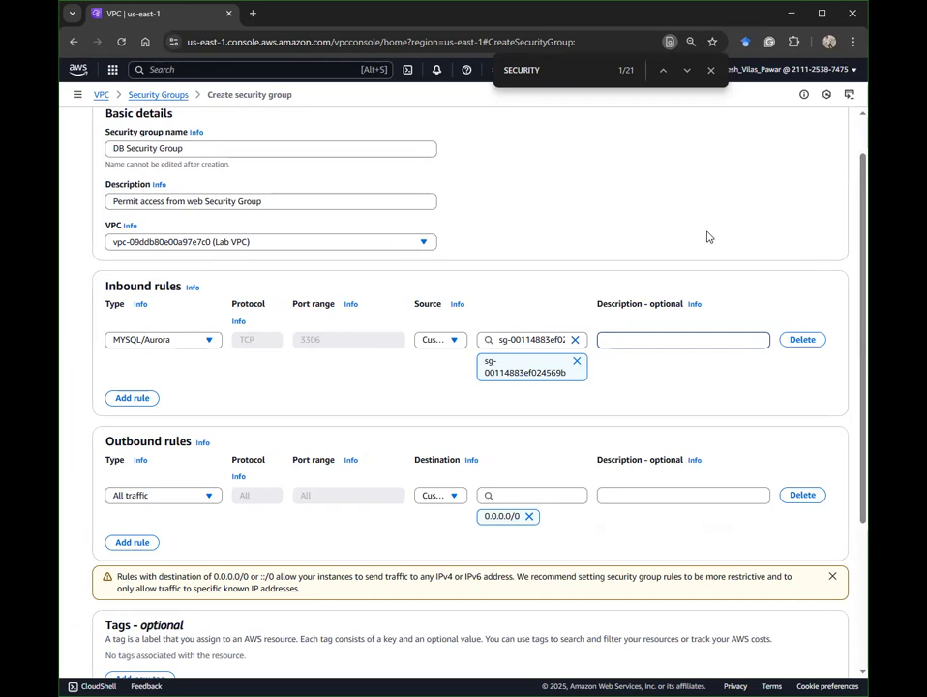
Step: Add and delete an extra inbound rule, then create the DB Security Group
left_click(120, 399)
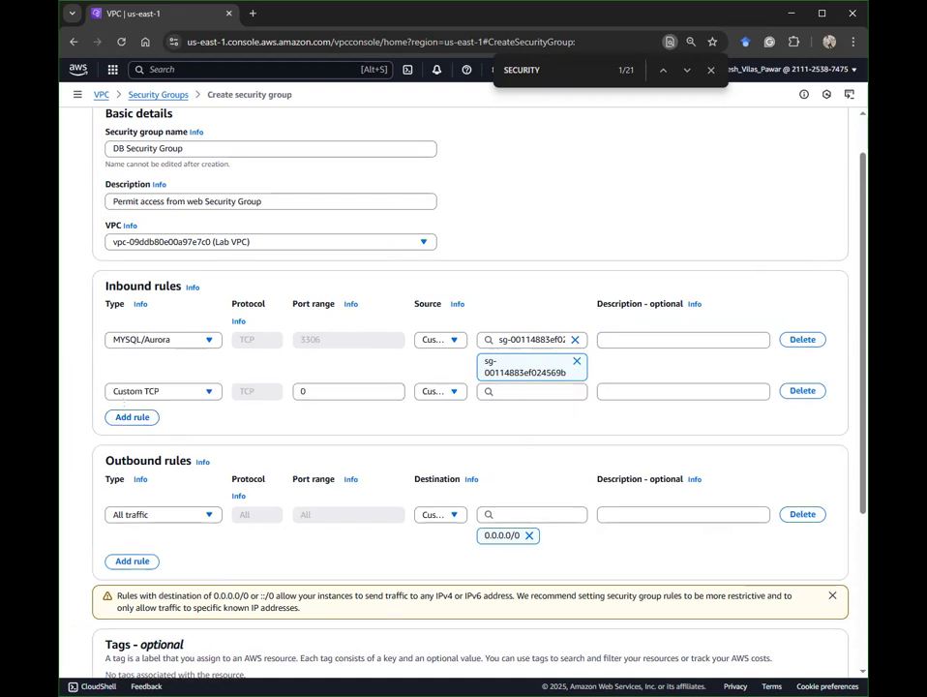
left_click(802, 390)
scroll(553, 434, "down", 2)
scroll(553, 435, "down", 3)
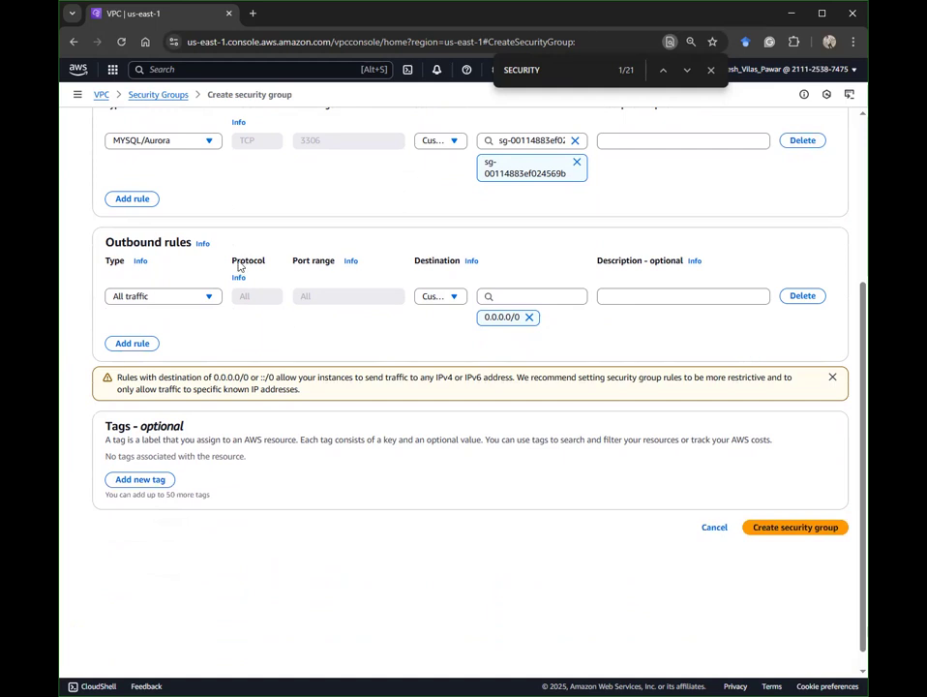
scroll(313, 434, "down", 1)
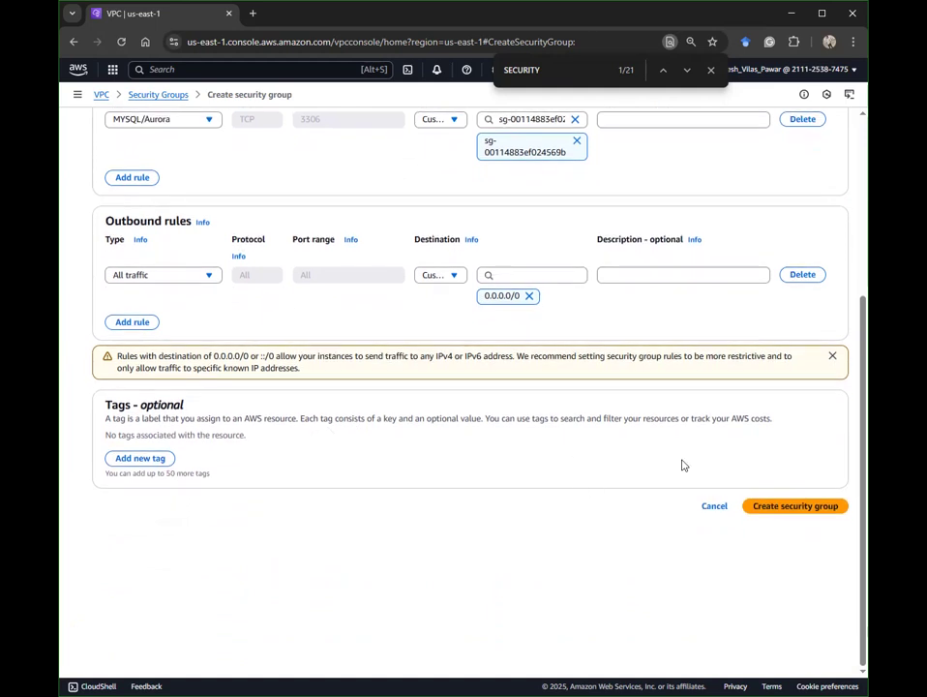
left_click(758, 507)
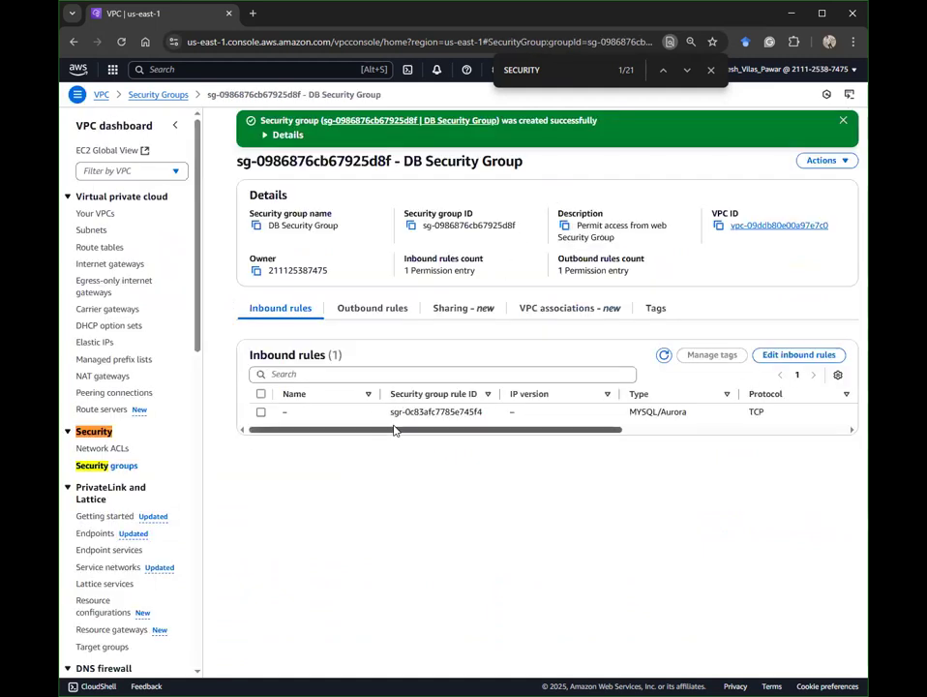
Step: Confirm the inbound rule's TCP port 3306 range and web security group source
left_click_drag(492, 429, 704, 430)
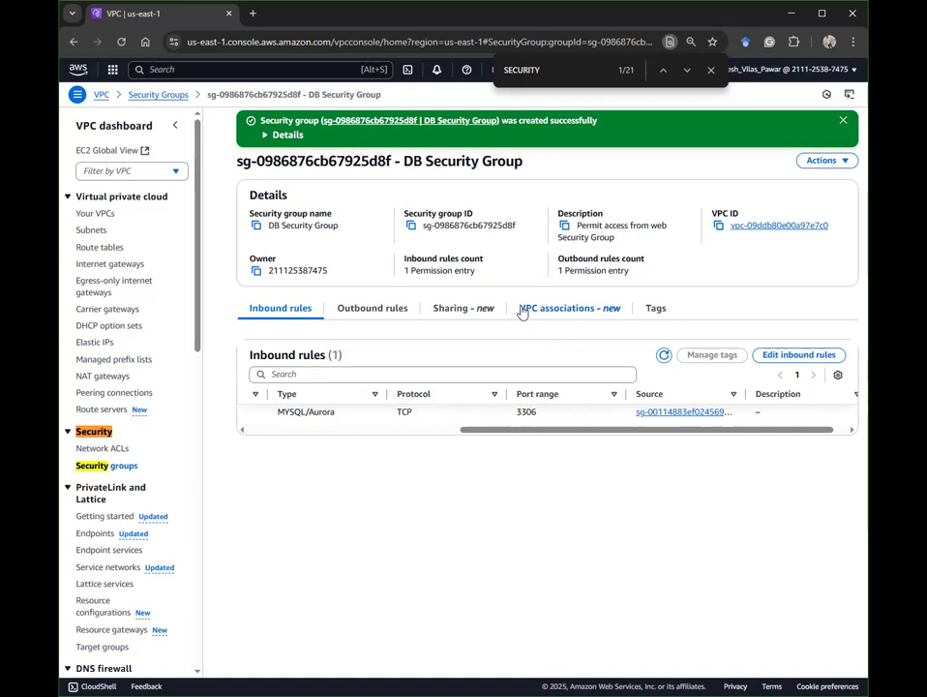
Step: Search for rds, open Aurora and RDS, and go to its empty Subnet groups list
left_click(245, 68)
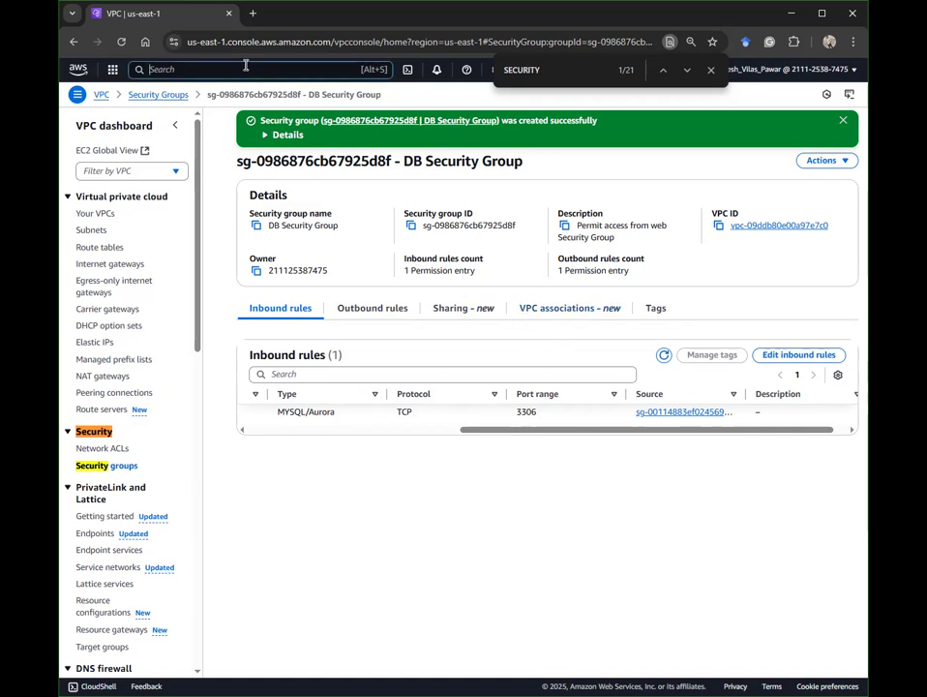
type("rds")
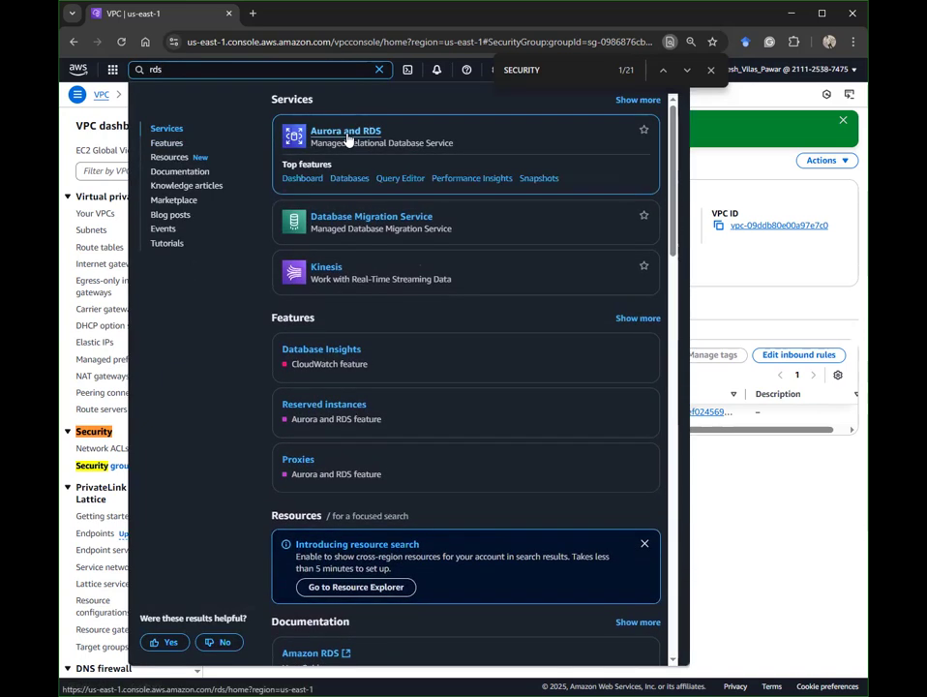
left_click(347, 140)
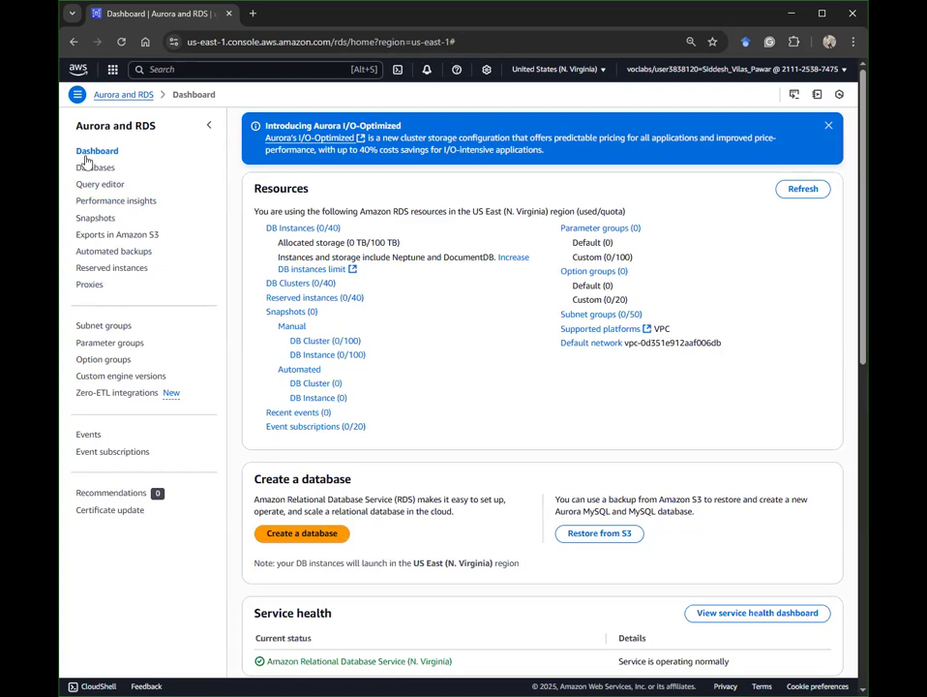
left_click(93, 327)
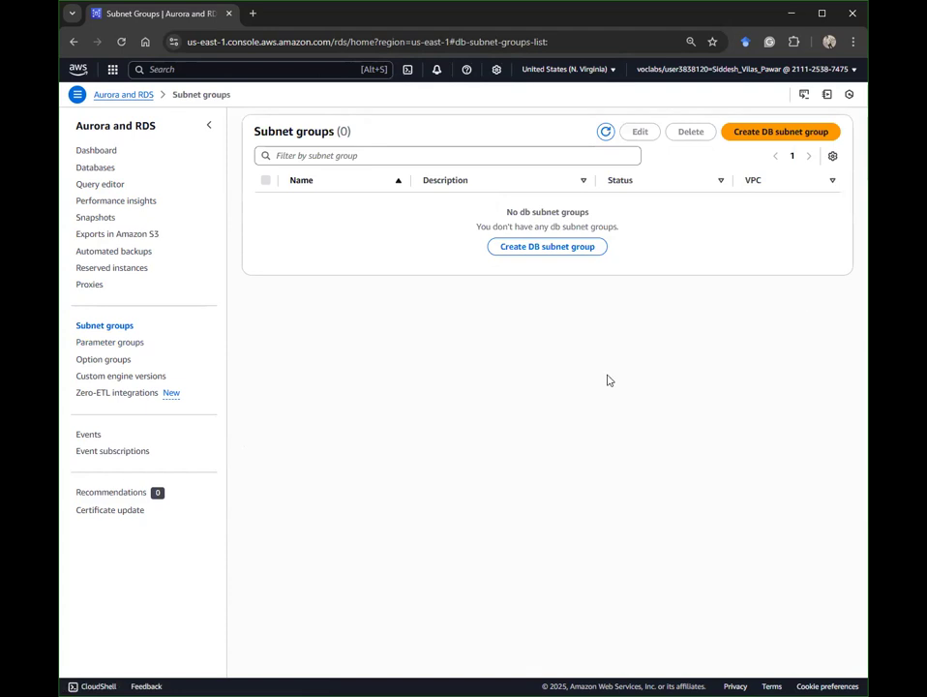
Step: Start a DB subnet group named 'DB-Subent-Group', described 'DB Subnet Group', in the Lab VPC
left_click(547, 245)
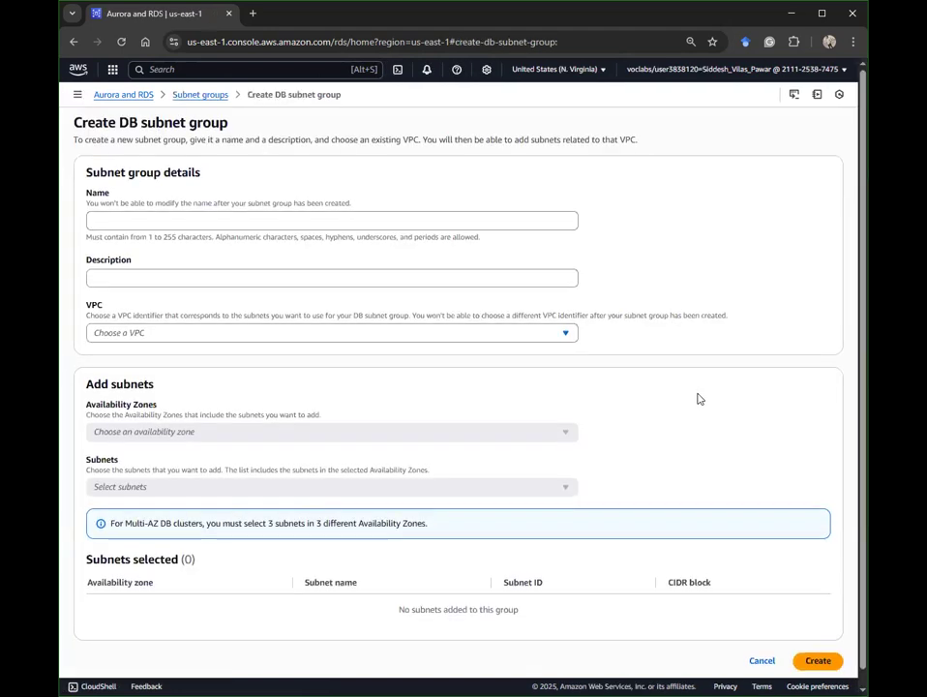
left_click(422, 214)
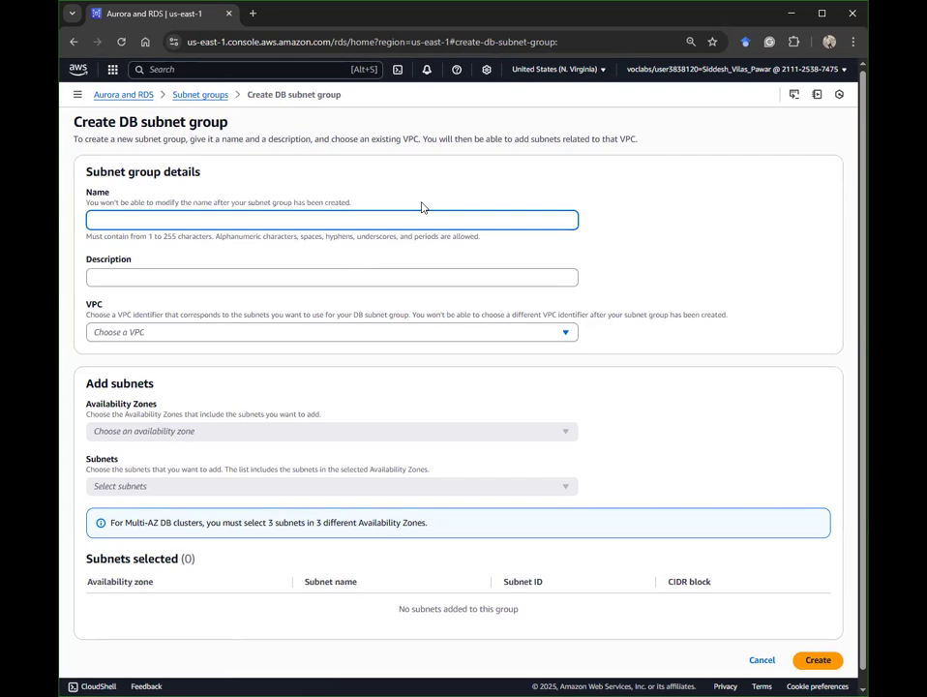
type("DB-Subent-Group")
left_click(275, 273)
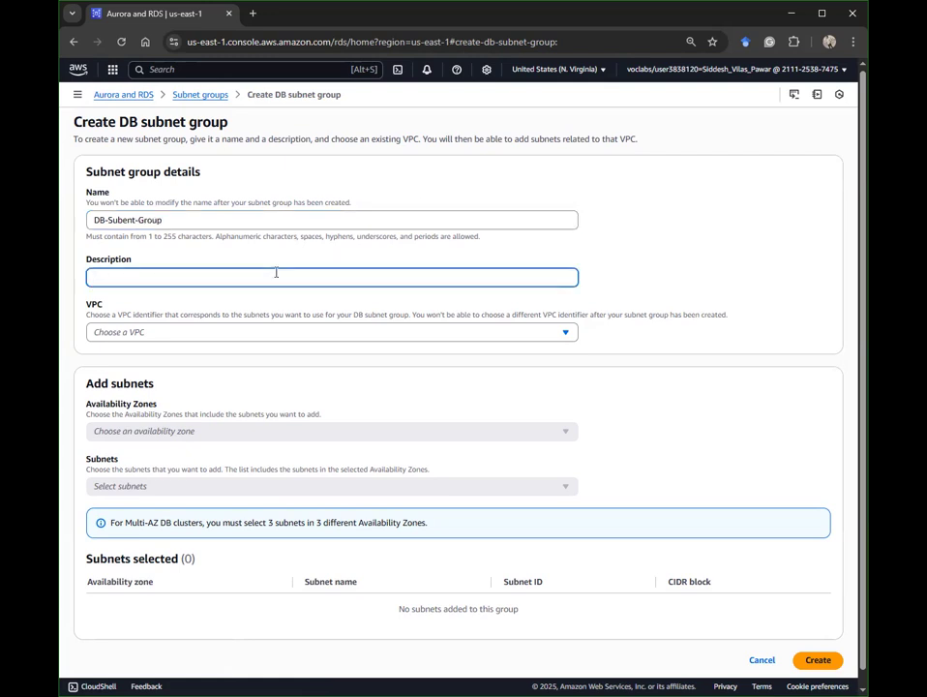
type("DB")
key("Caps_Lock")
type("Subnet")
key("Caps_Lock")
type("Group")
left_click(184, 330)
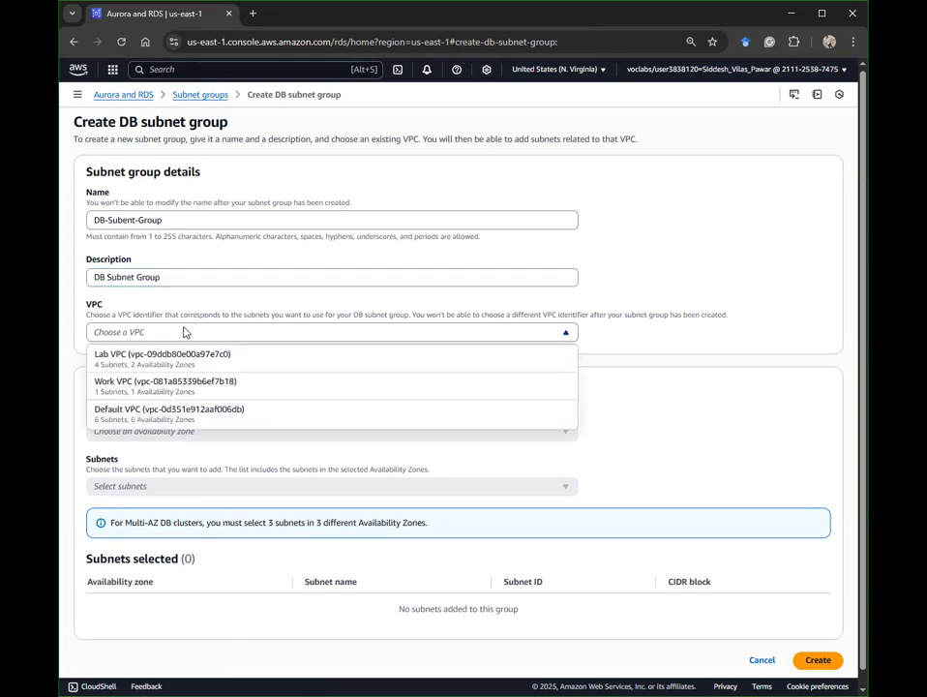
left_click(145, 356)
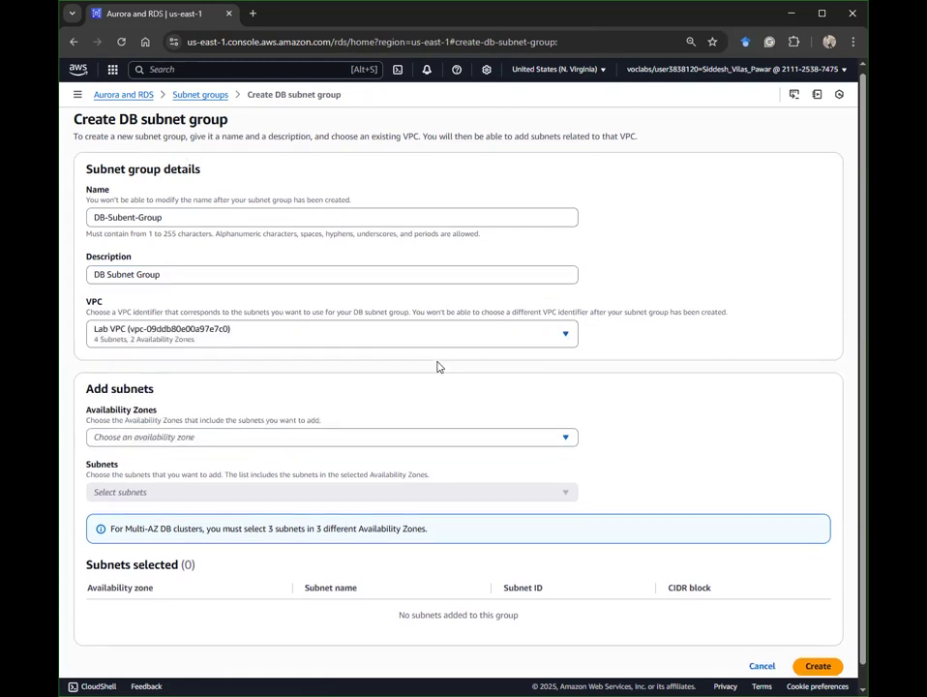
scroll(426, 396, "down", 2)
Step: Select availability zones us-east-1a and us-east-1b for the DB subnet group
left_click(248, 420)
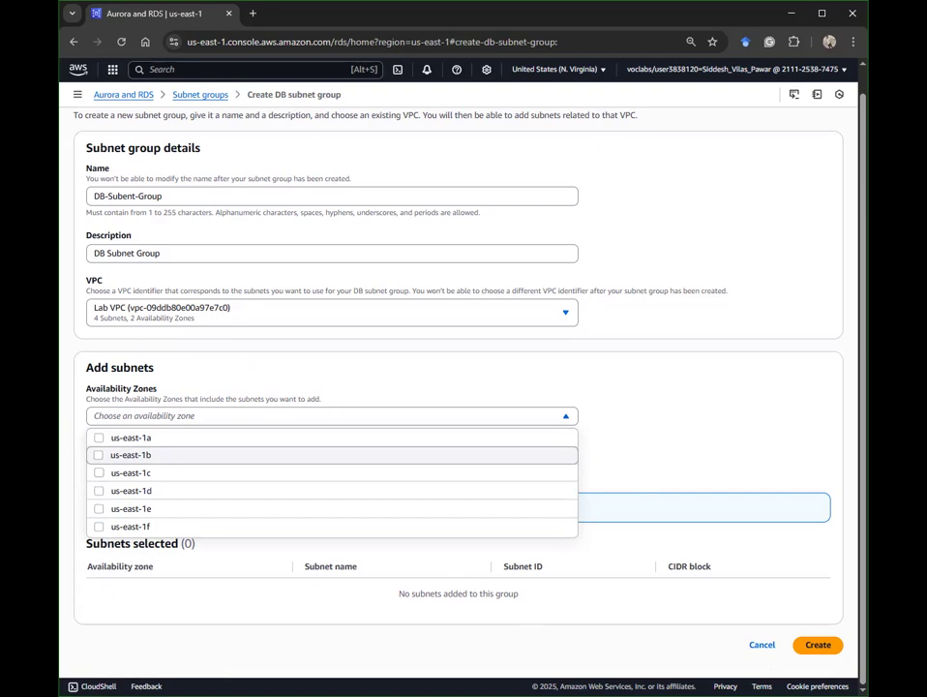
scroll(351, 314, "up", 1)
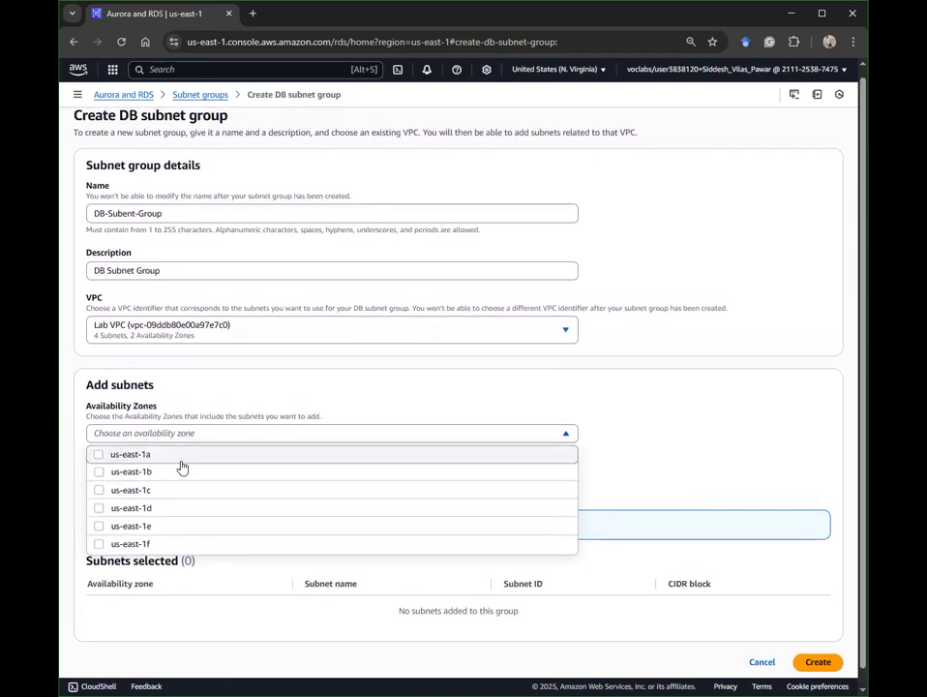
left_click(153, 463)
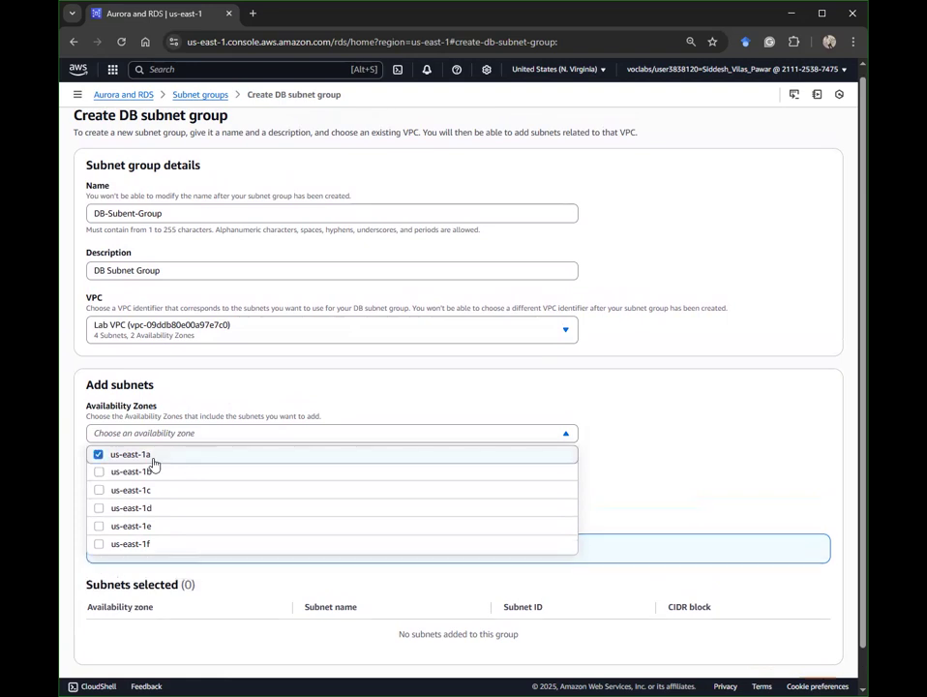
left_click(145, 474)
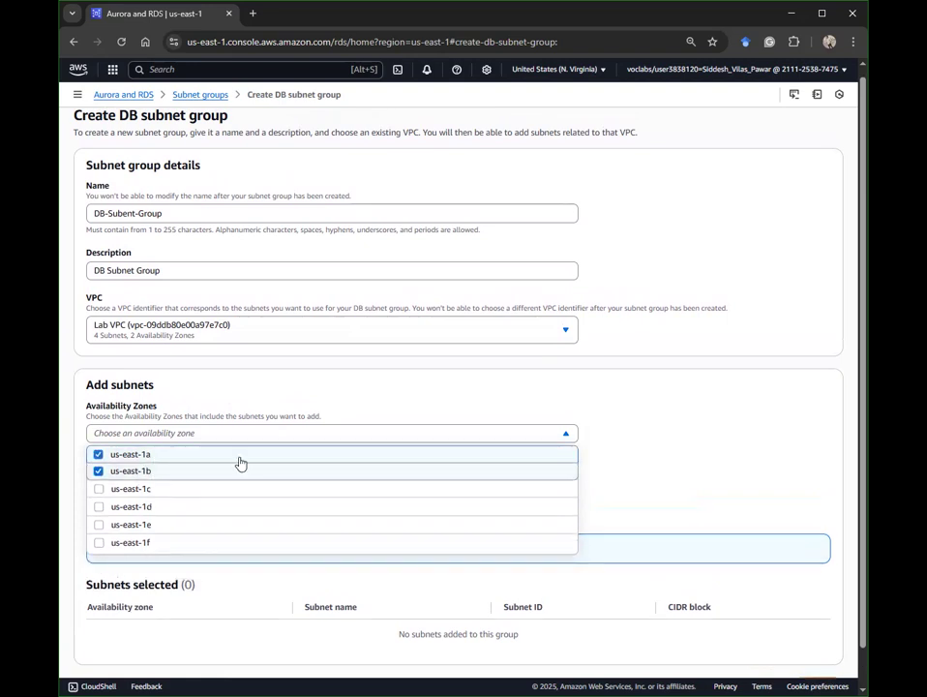
left_click(647, 455)
scroll(646, 456, "down", 1)
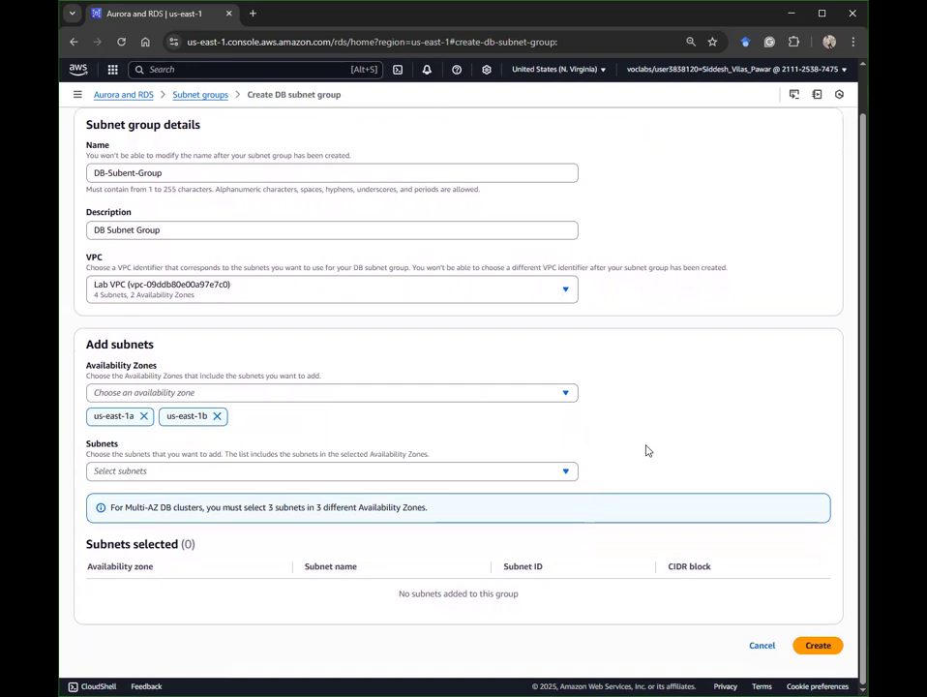
Step: Check Private Subnet 1 (us-east-1a) and Private Subnet 2 (us-east-1b) as the group's subnets
left_click(224, 472)
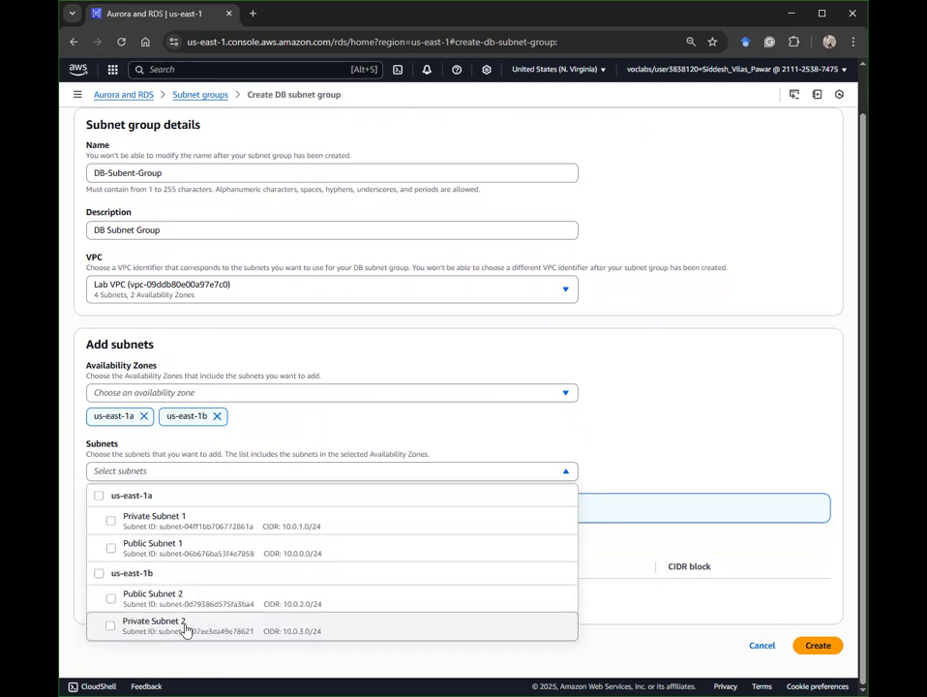
left_click(308, 526)
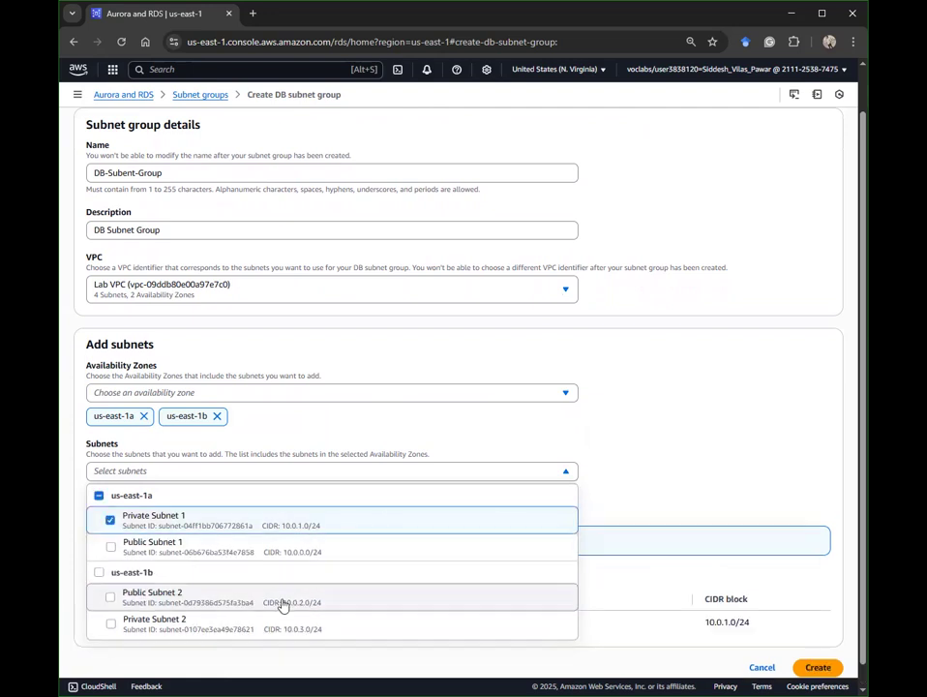
left_click(219, 626)
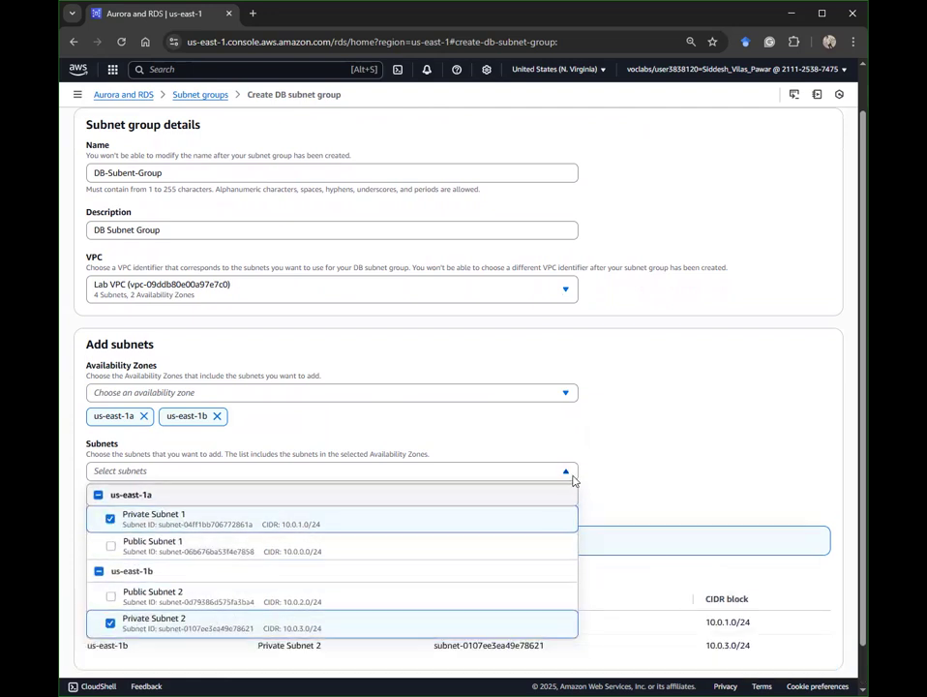
left_click(657, 422)
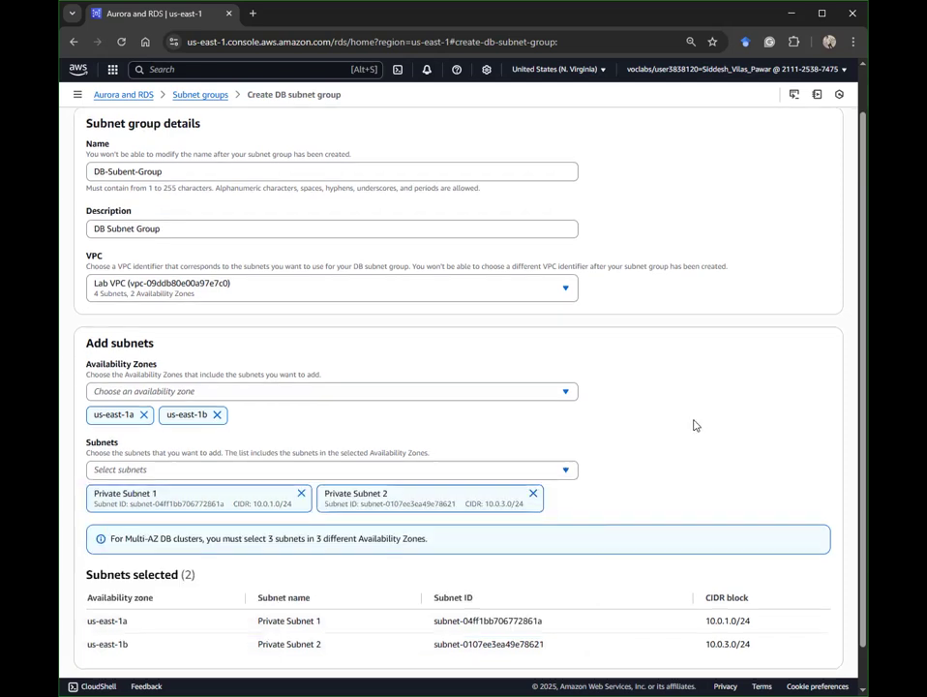
scroll(657, 422, "down", 2)
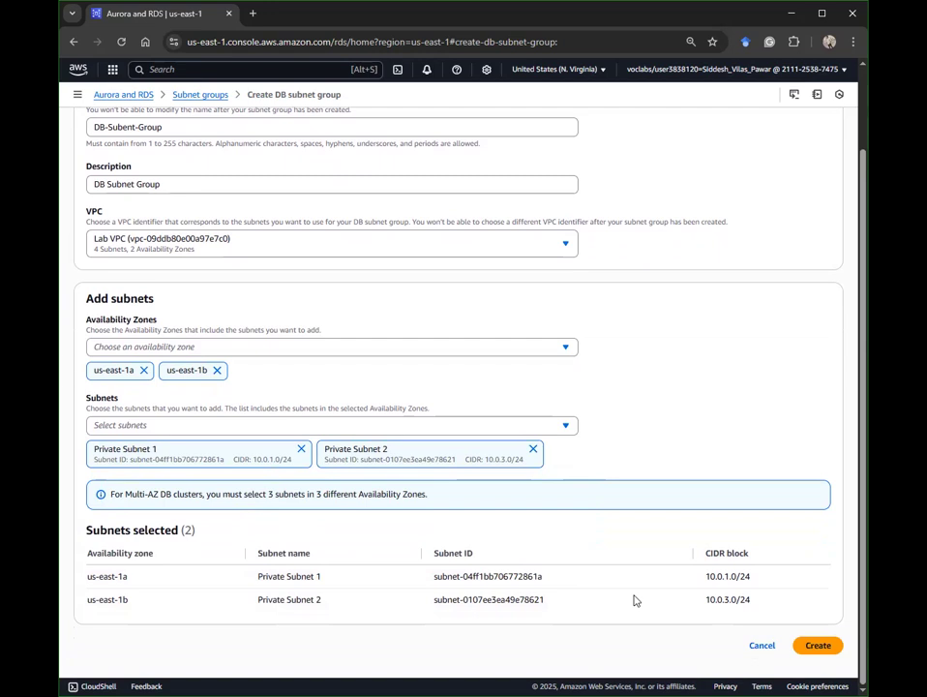
Step: Save db-subent-group so it is listed with status Complete, then go to the console search
left_click(807, 646)
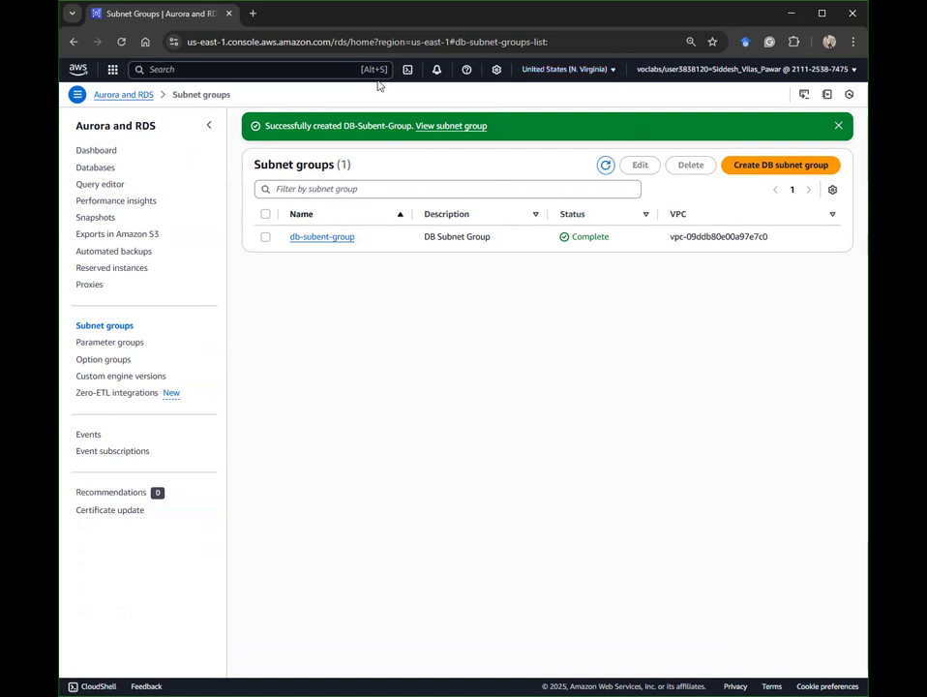
left_click(337, 70)
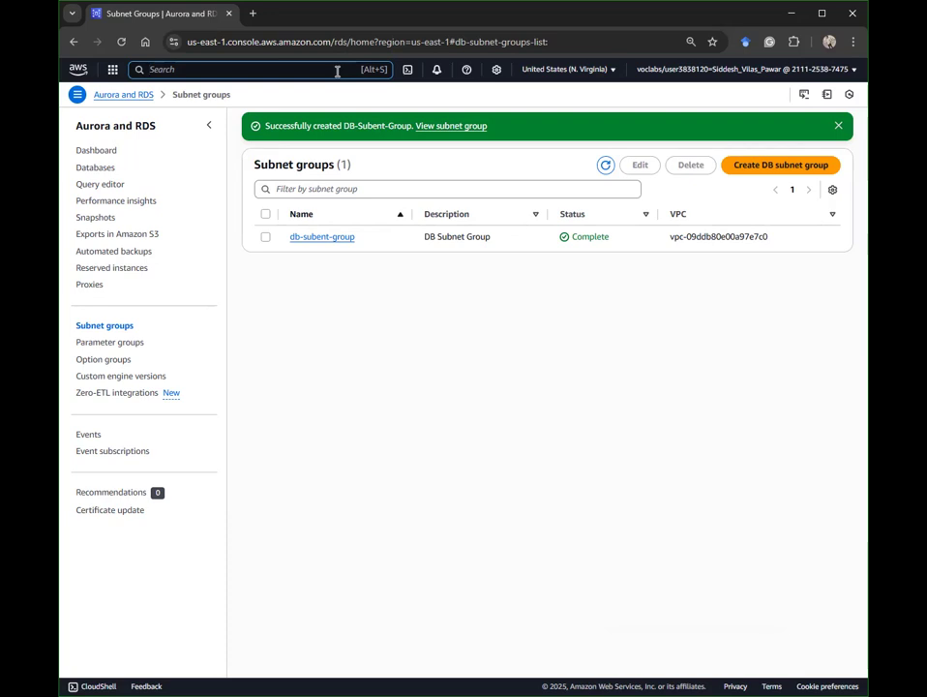
left_click(336, 69)
Step: Search 'database Insights', go to Aurora and RDS Databases, and start Create database
left_click(337, 70)
type("database Insights")
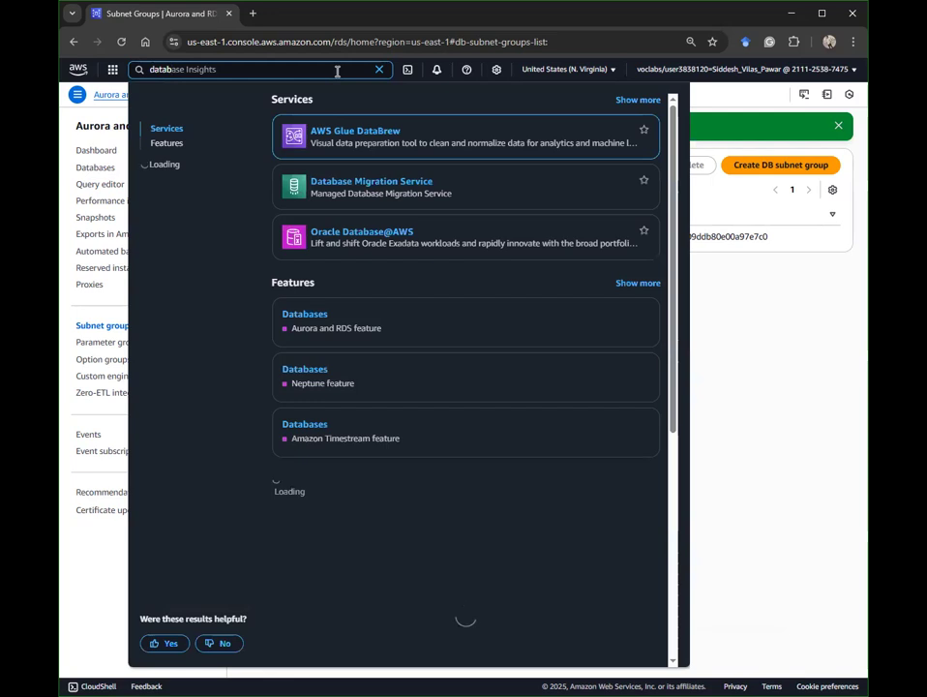
left_click(391, 320)
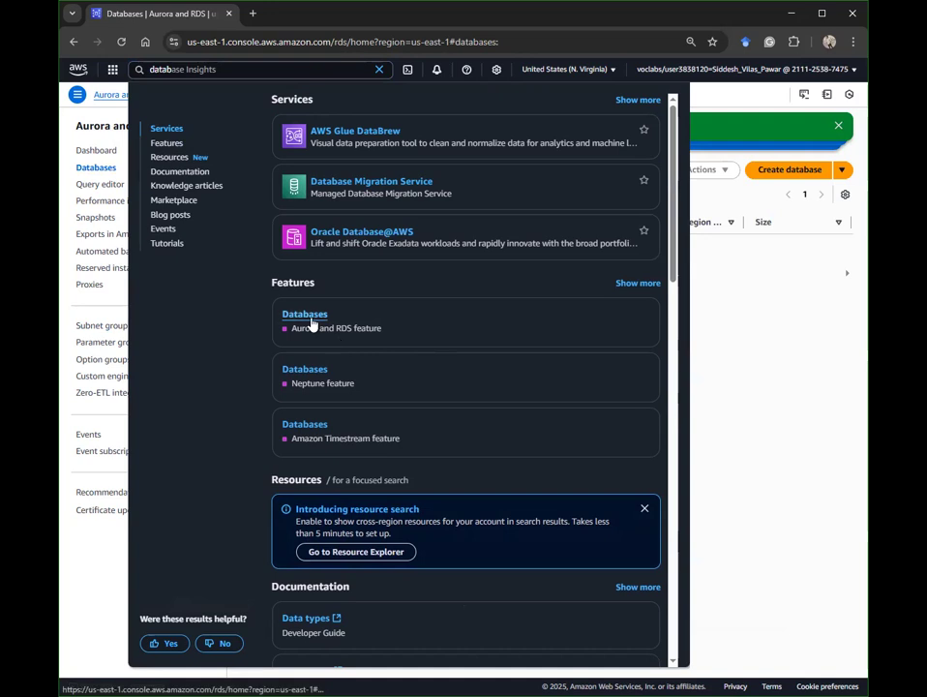
left_click(764, 364)
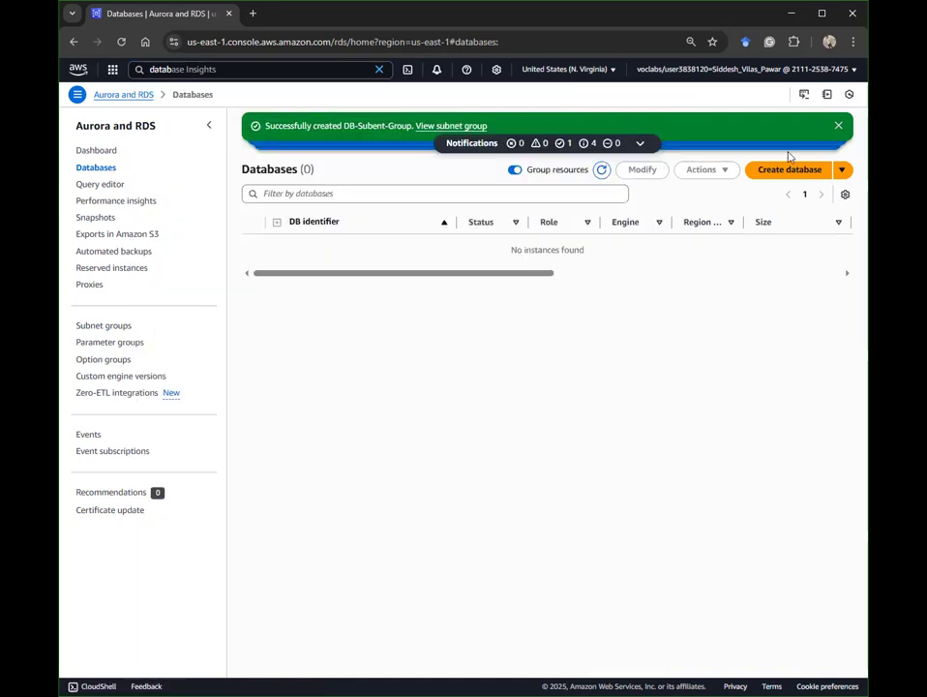
left_click(790, 170)
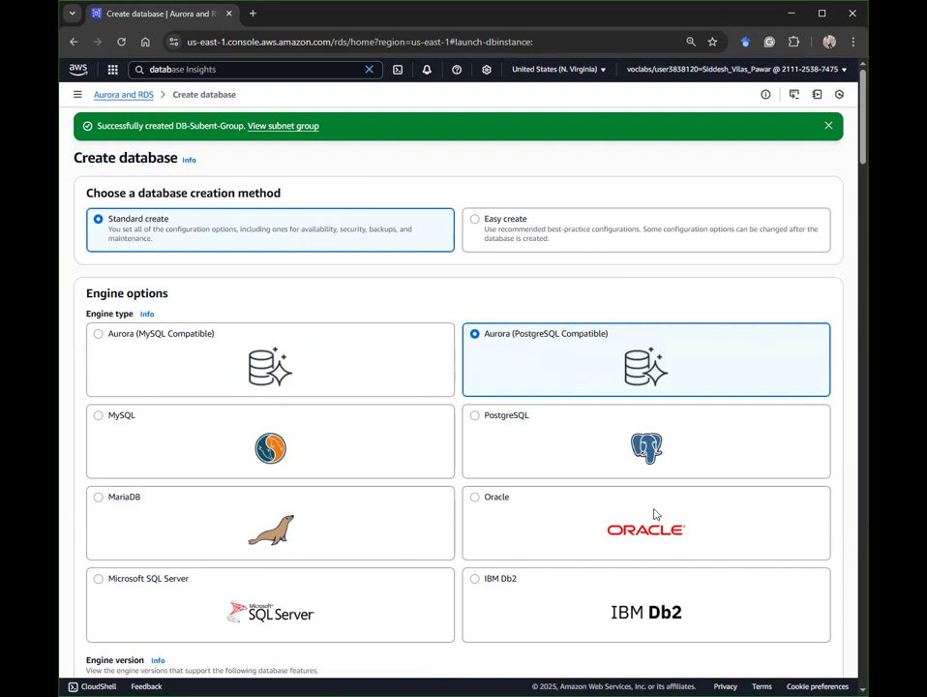
Step: Choose the MySQL engine (MySQL Community 8.0.41) instead of IBM Db2, with the Dev/Test template
left_click(571, 607)
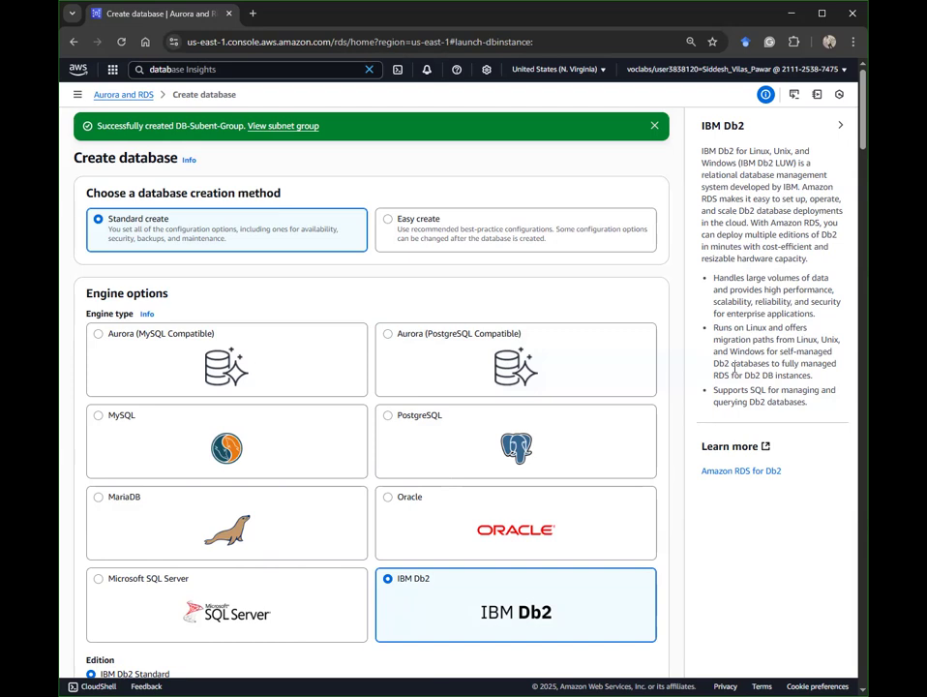
left_click(840, 125)
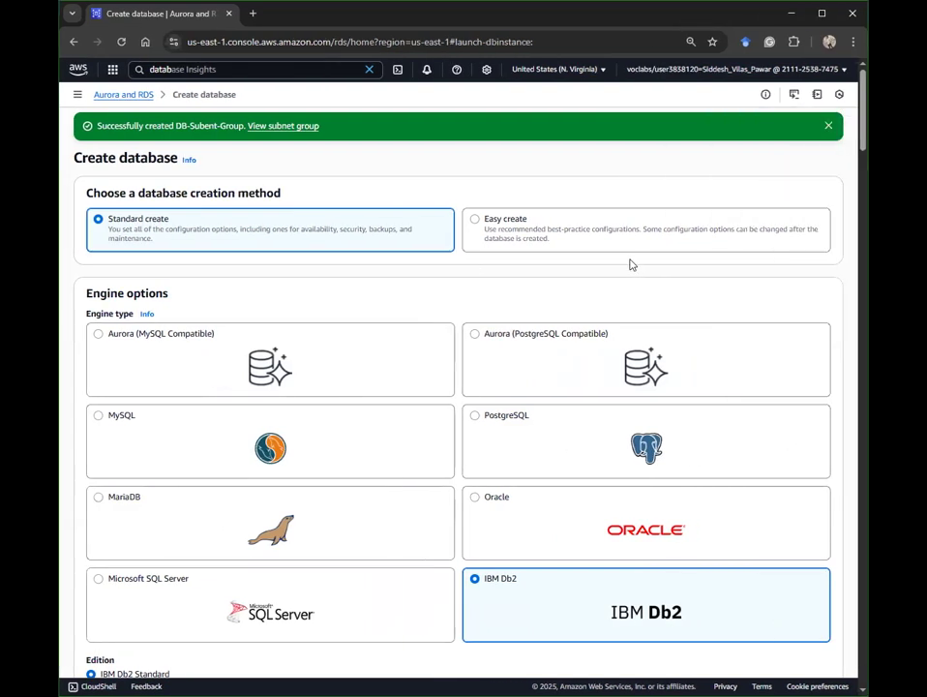
left_click(195, 445)
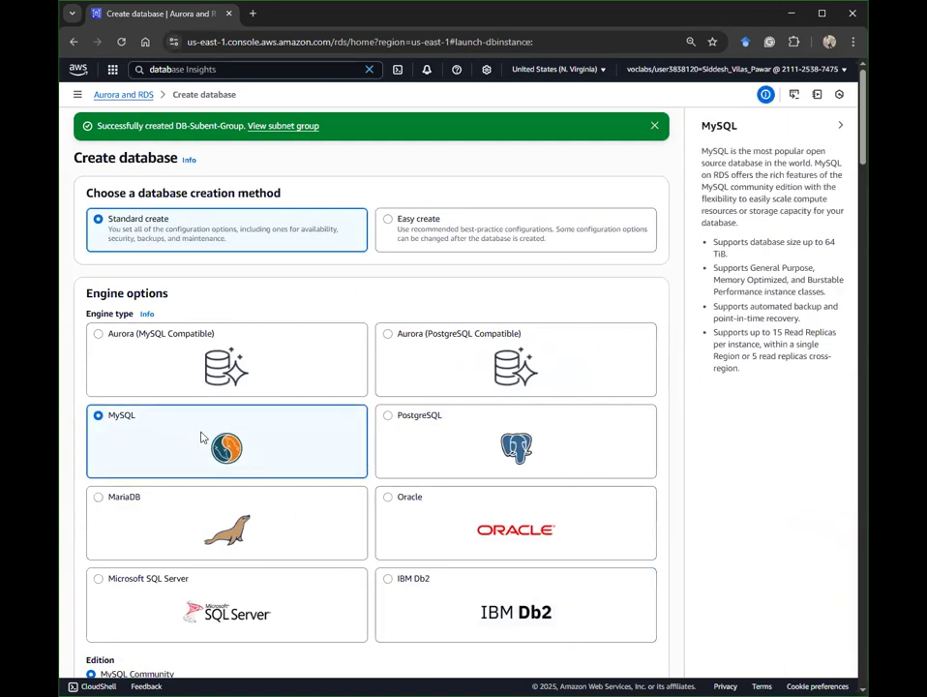
scroll(296, 366, "down", 5)
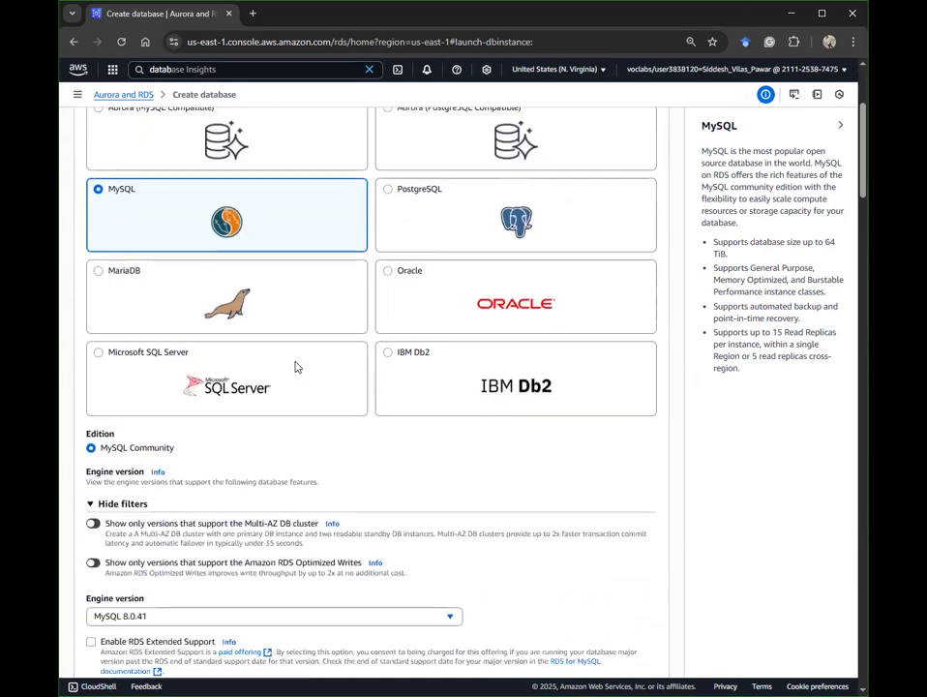
scroll(297, 365, "down", 1)
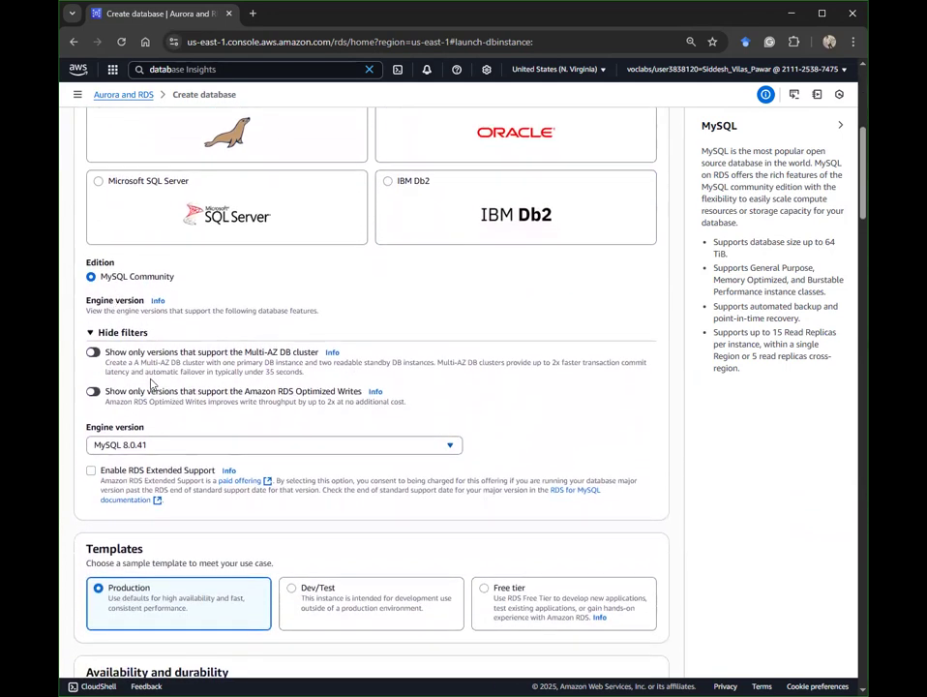
scroll(385, 538, "down", 2)
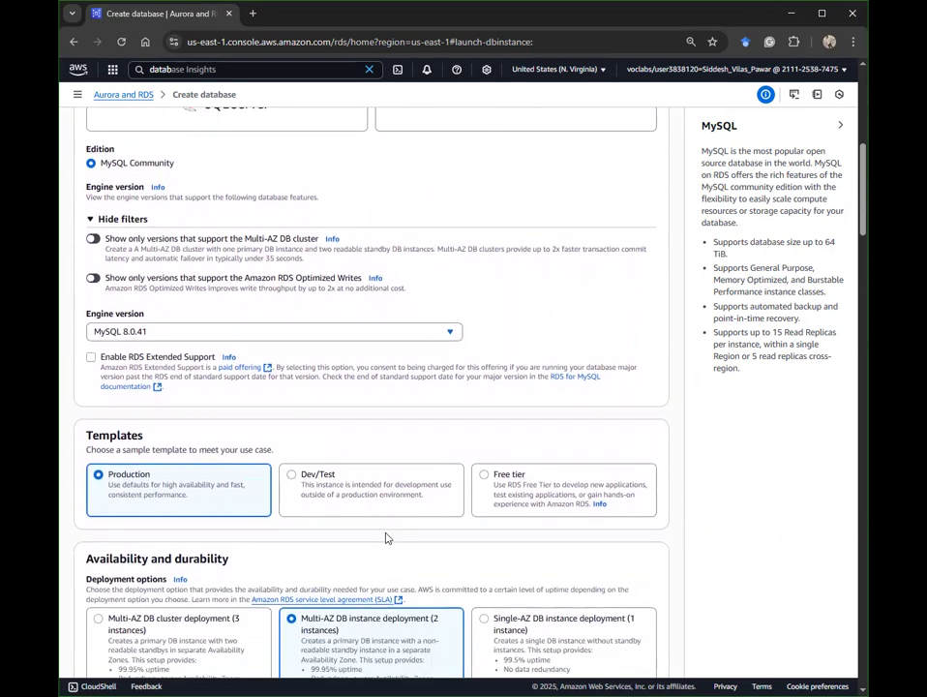
left_click(323, 474)
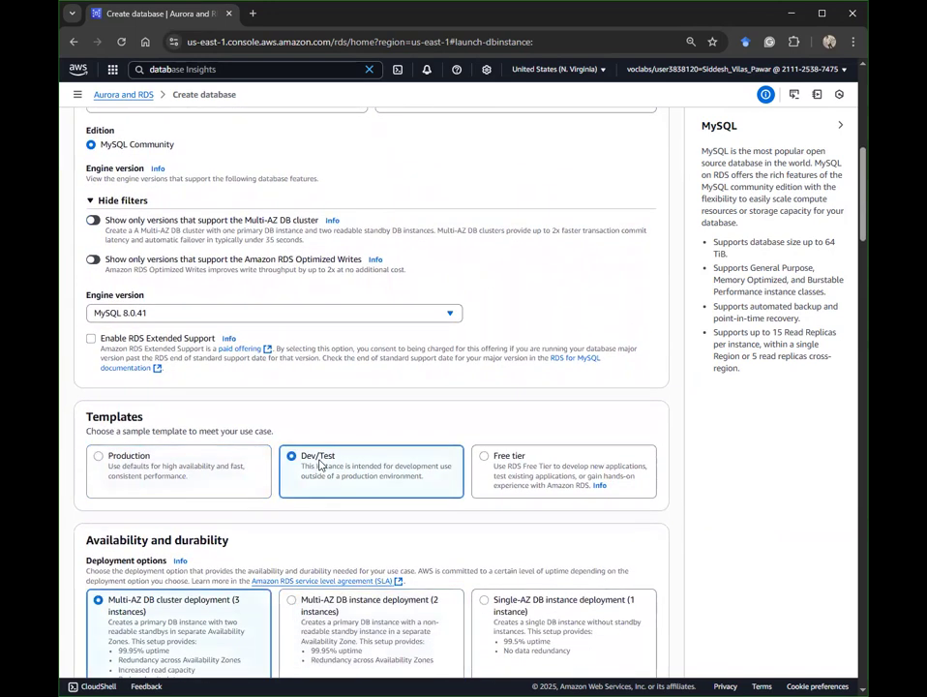
Step: Select Multi-AZ DB instance deployment (2 instances) under Availability and durability
scroll(325, 462, "down", 3)
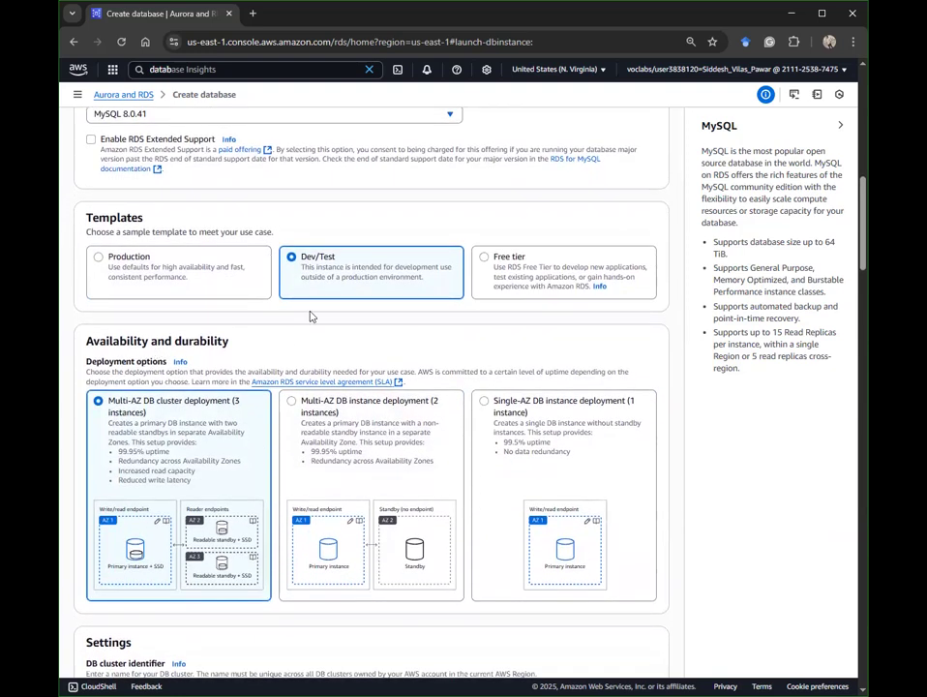
left_click(350, 414)
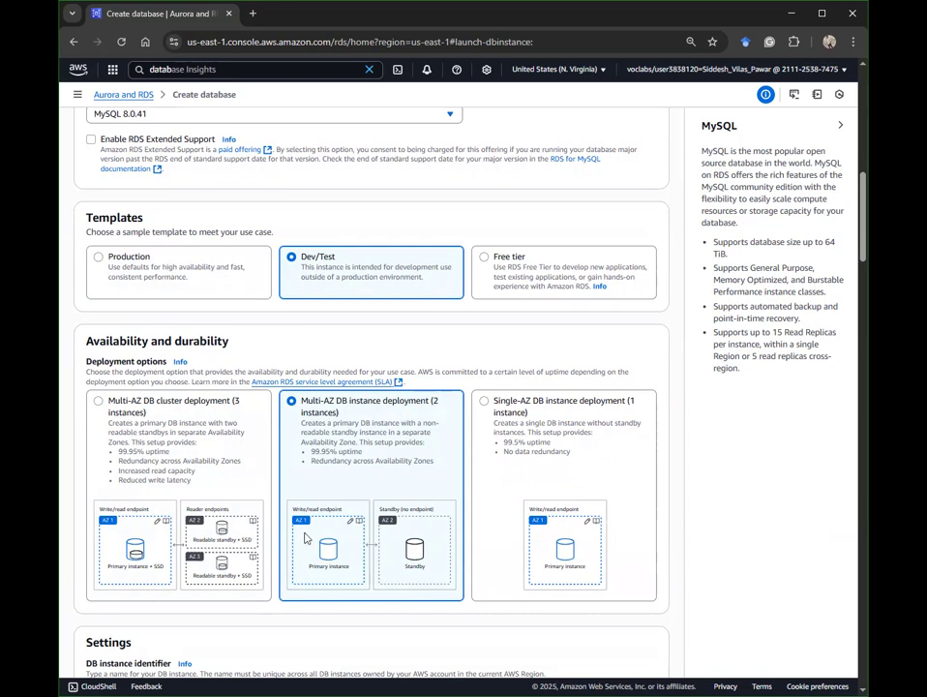
left_click(558, 422)
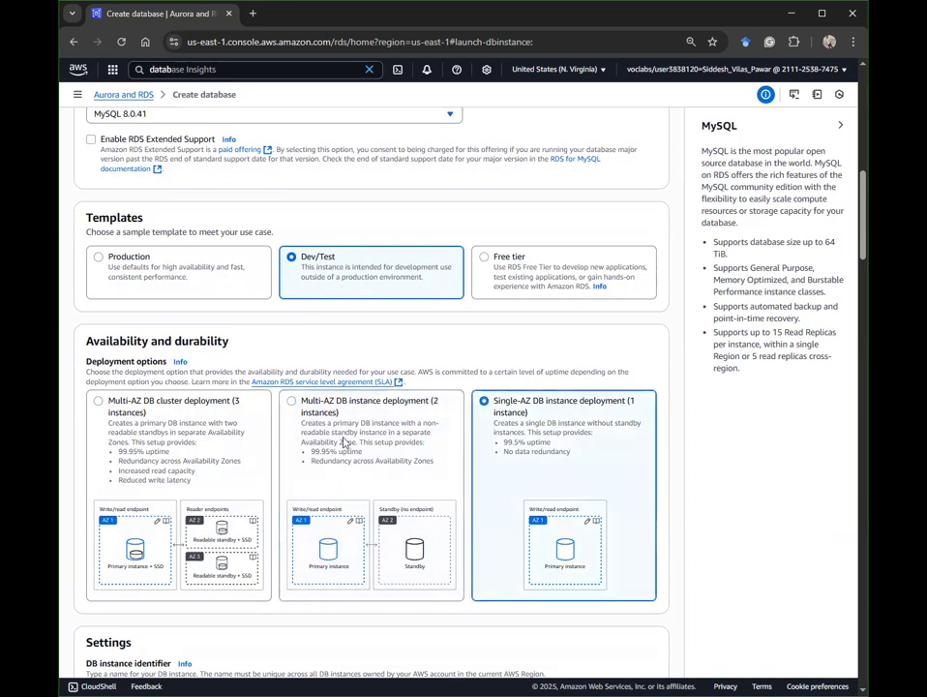
left_click(345, 438)
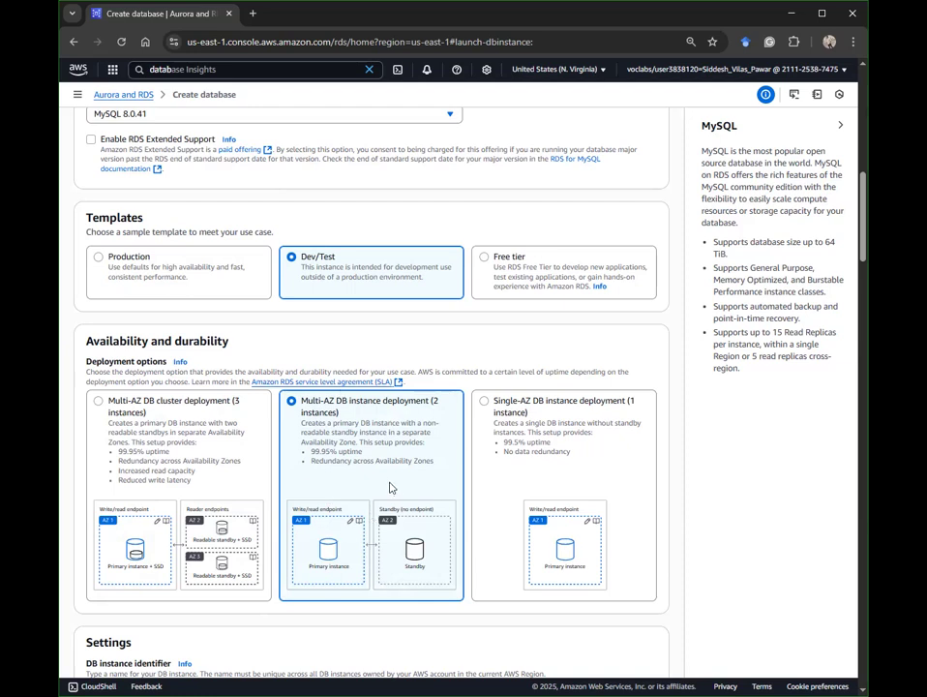
scroll(448, 465, "down", 3)
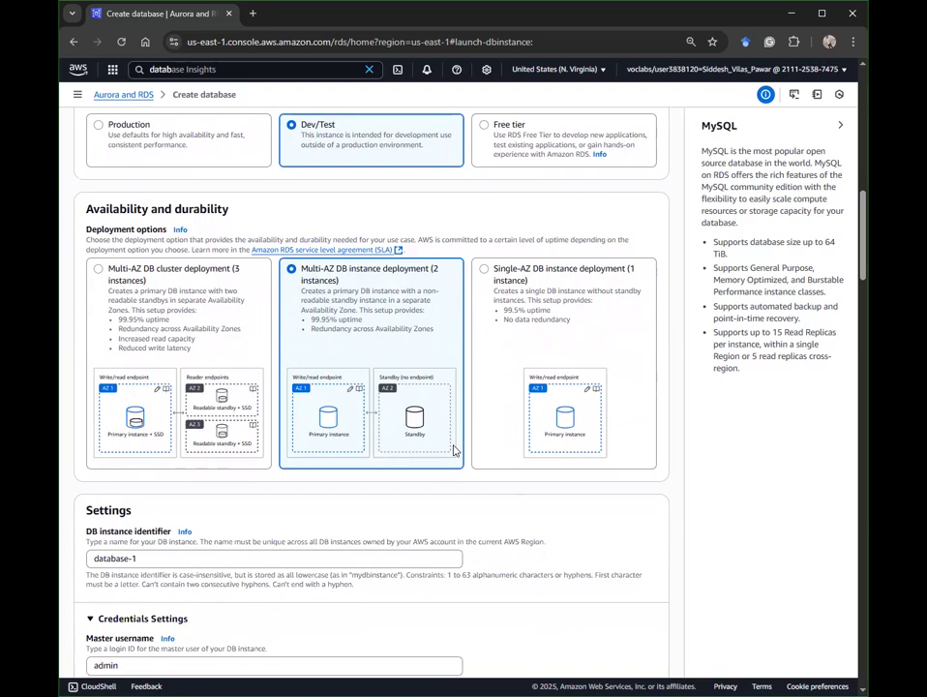
scroll(454, 447, "down", 1)
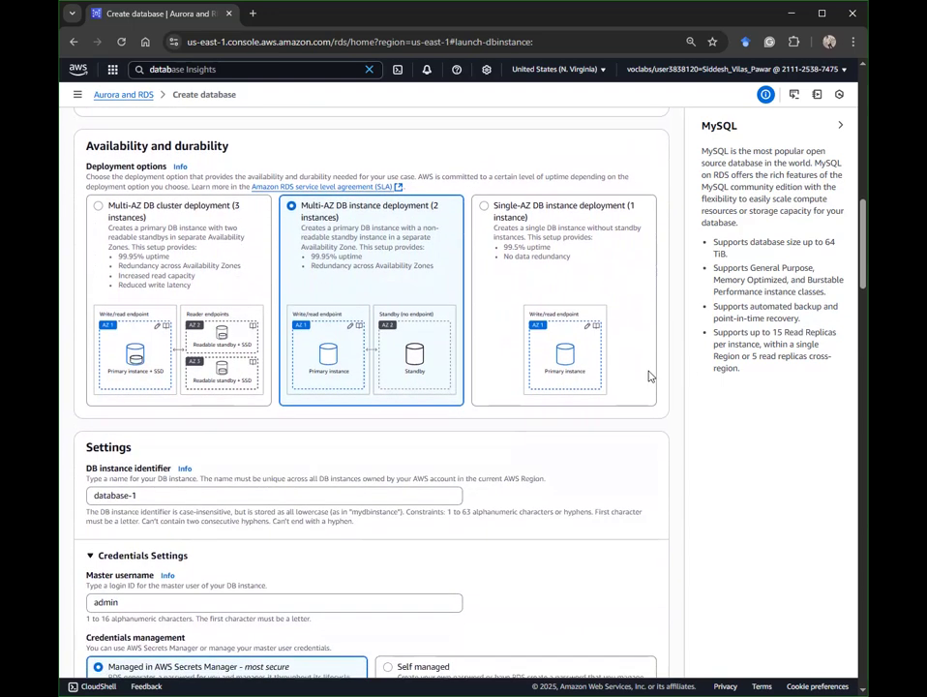
scroll(652, 376, "down", 1)
scroll(650, 377, "down", 1)
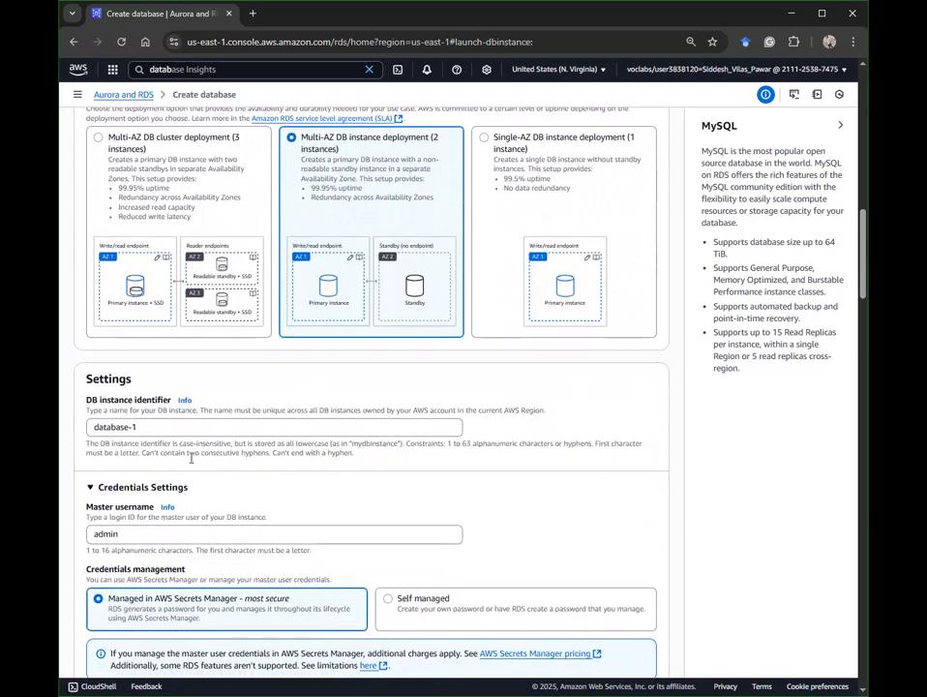
Step: Change the DB instance identifier to lab-db and the master username to main
left_click(184, 427)
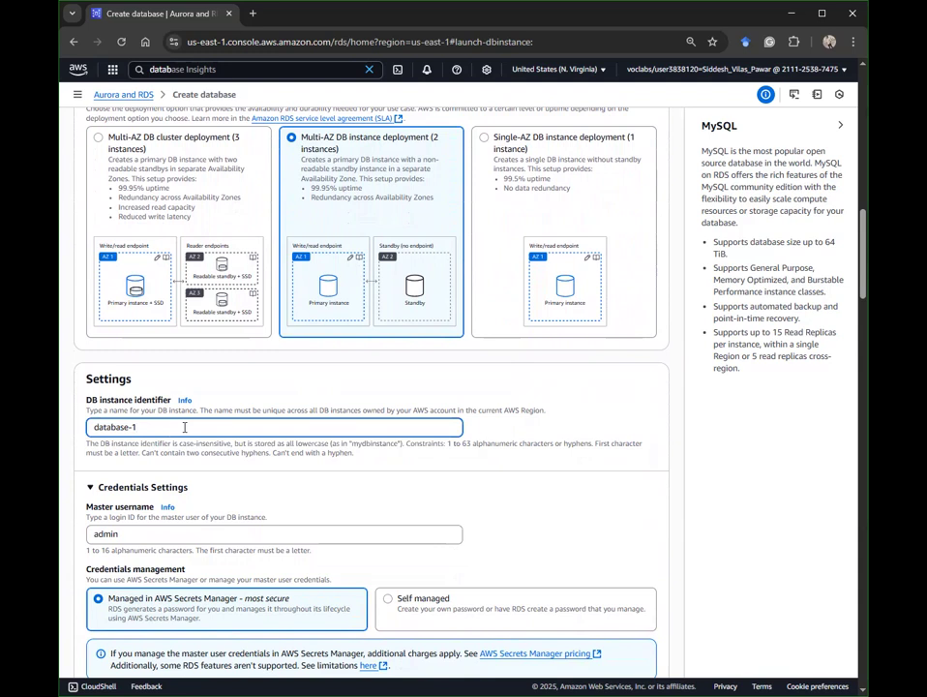
key("ctrl+a")
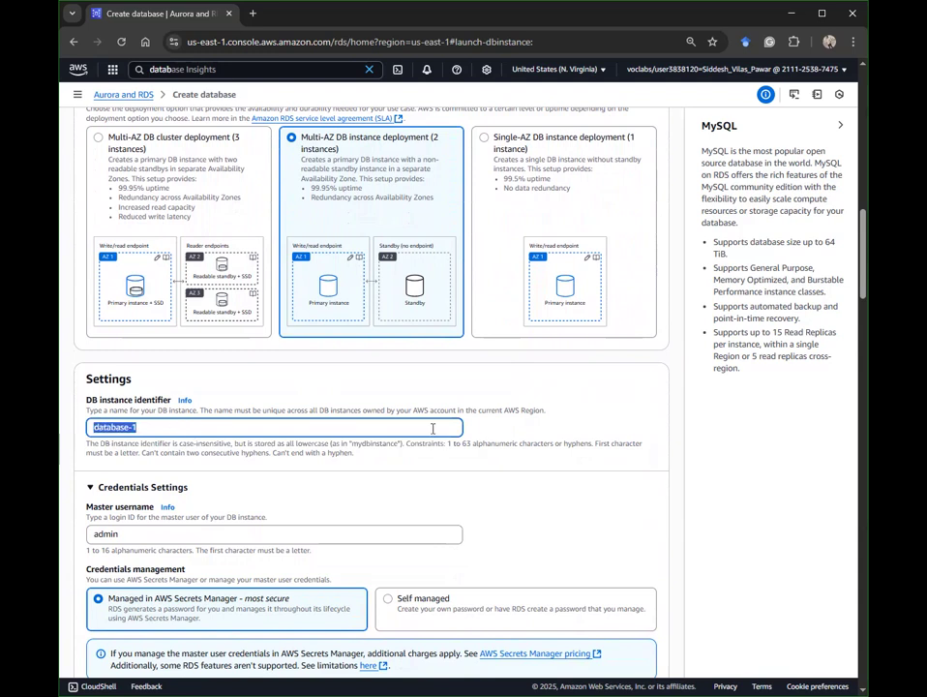
type("lab-db")
scroll(424, 426, "down", 1)
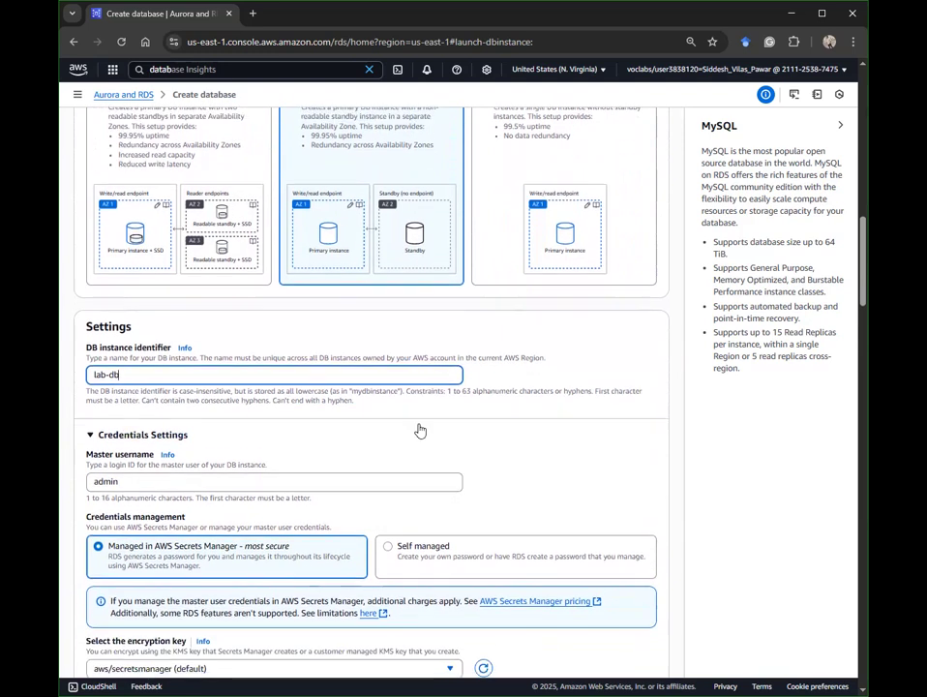
left_click(209, 465)
key("ctrl+a")
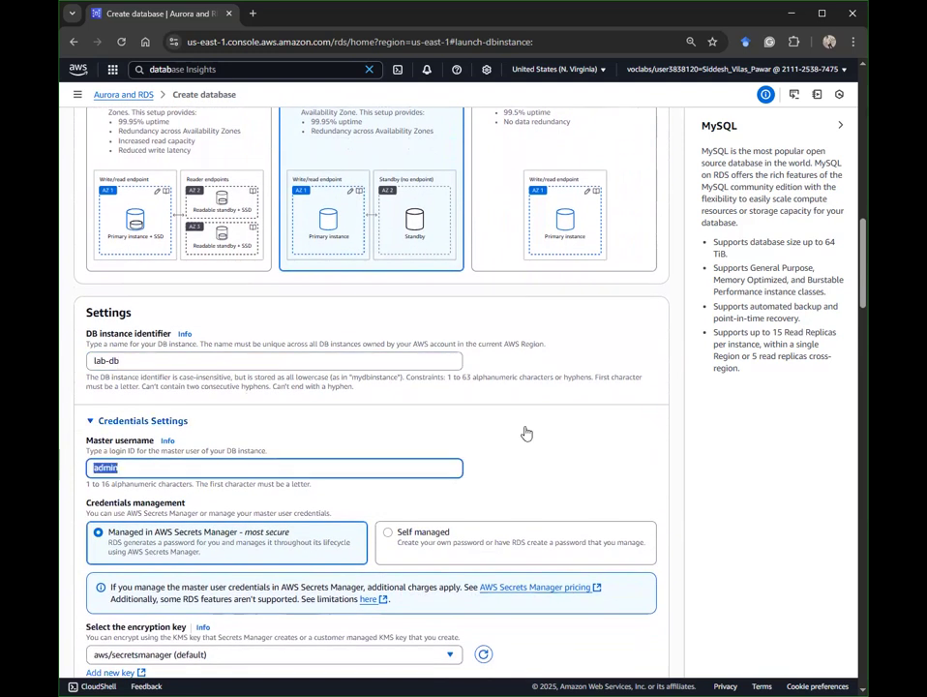
type("main")
scroll(526, 433, "down", 3)
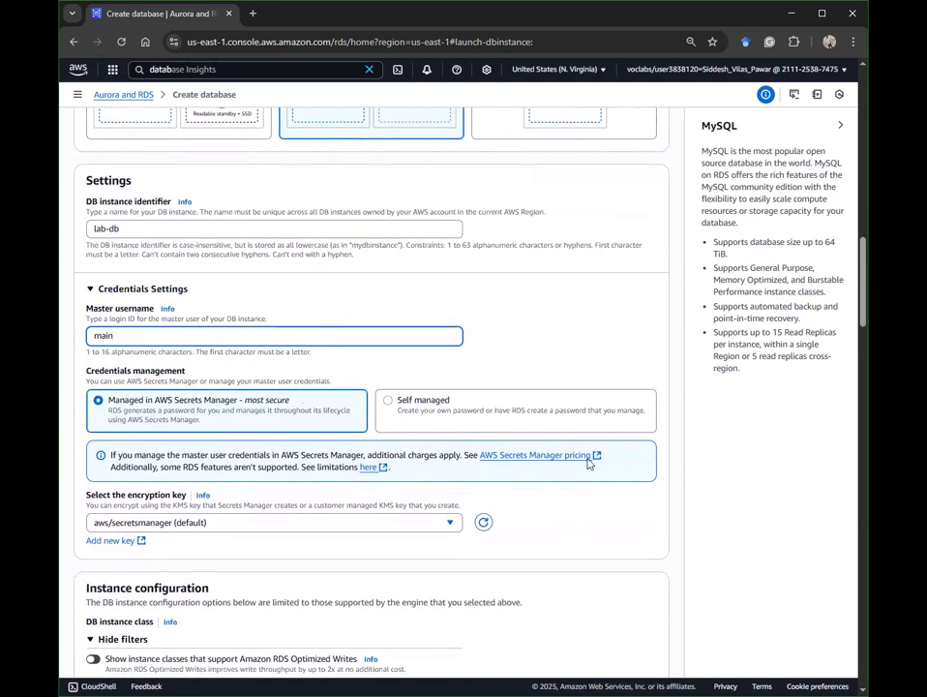
scroll(211, 480, "down", 1)
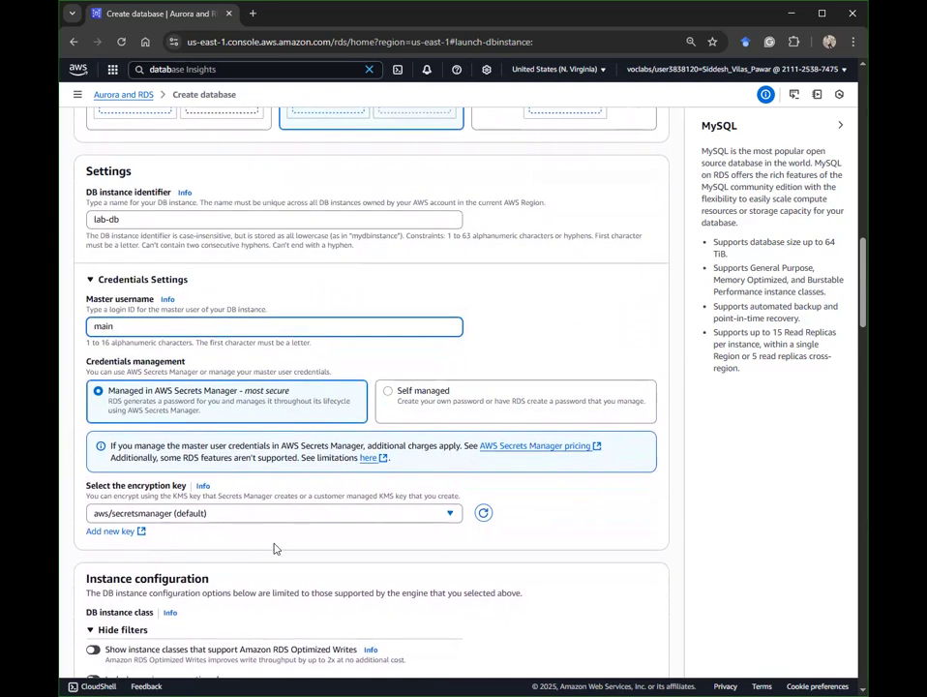
Step: Switch credentials to Self managed and enter the master password and its confirmation
left_click(385, 397)
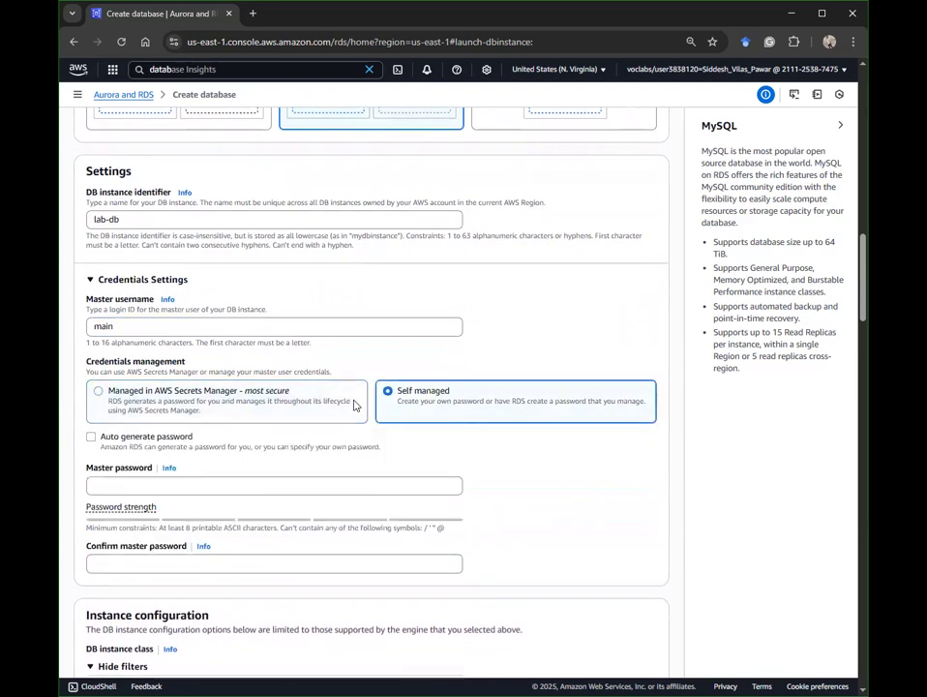
left_click(111, 486)
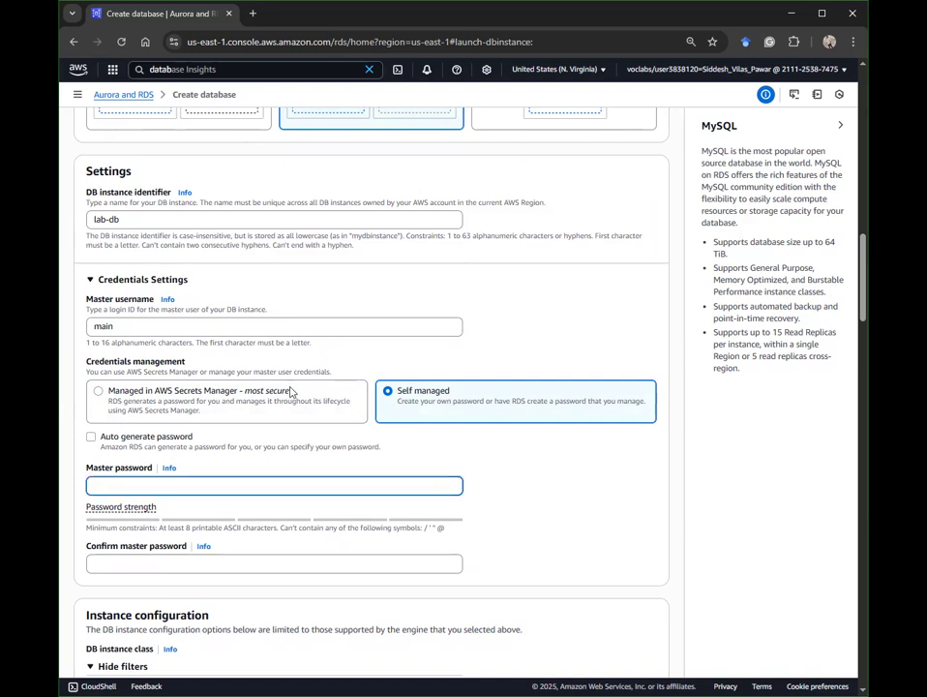
scroll(280, 405, "down", 3)
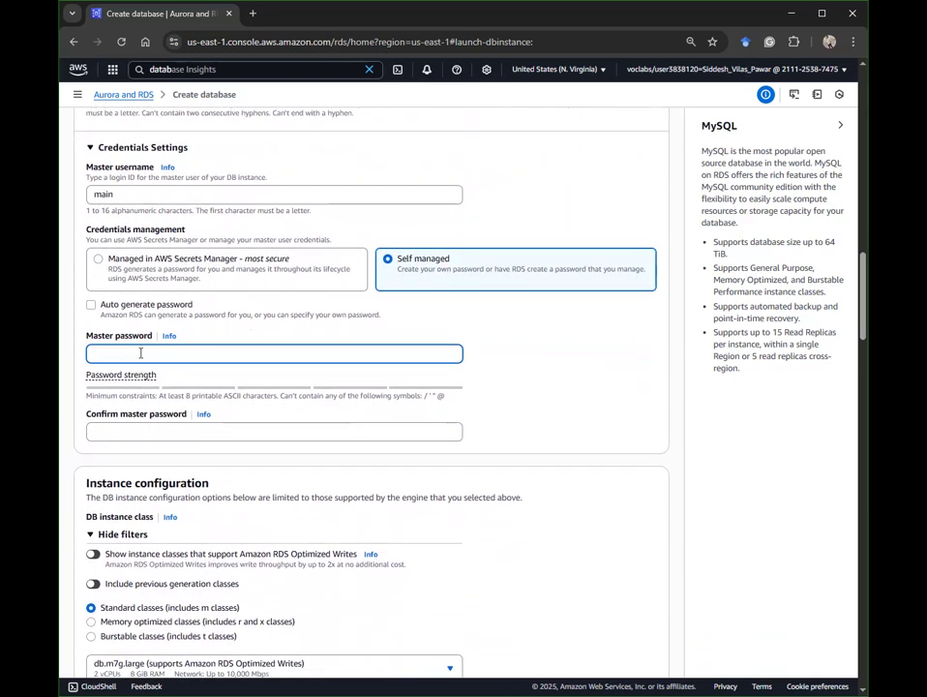
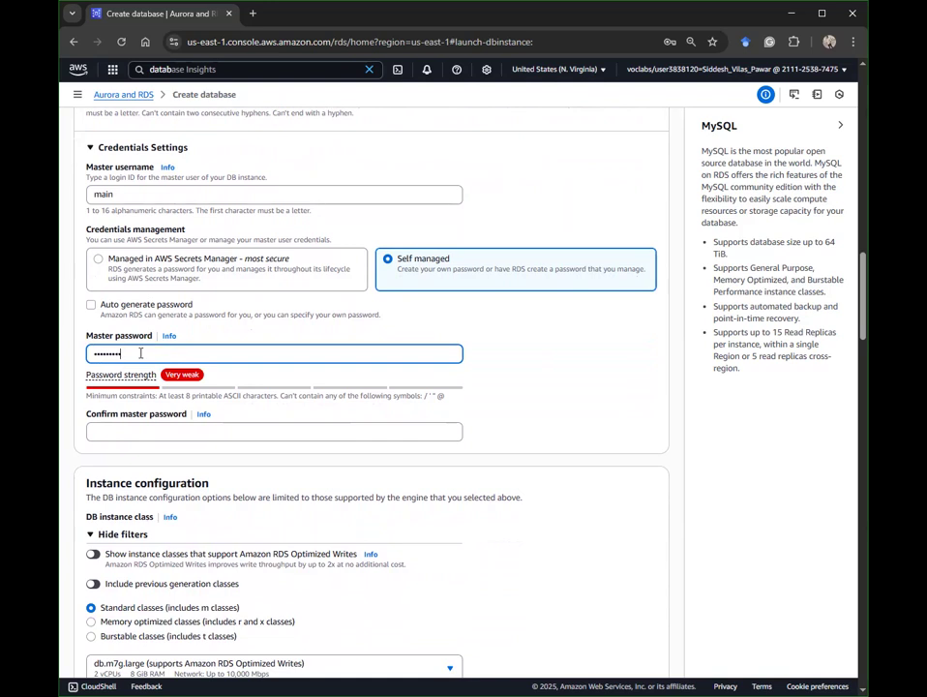
left_click(115, 435)
type("•••")
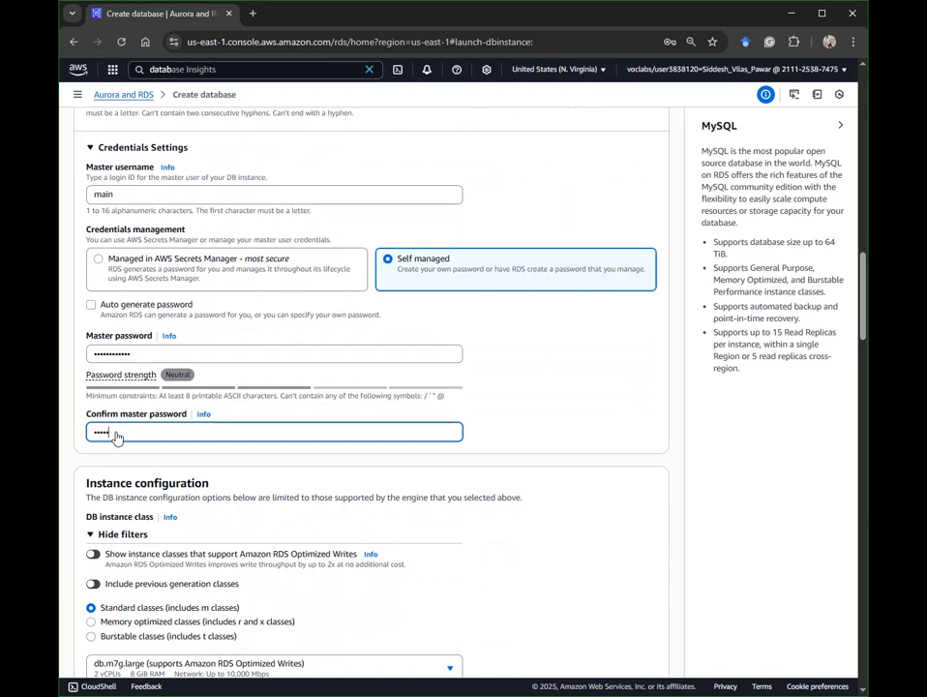
scroll(396, 368, "down", 3)
scroll(395, 406, "down", 3)
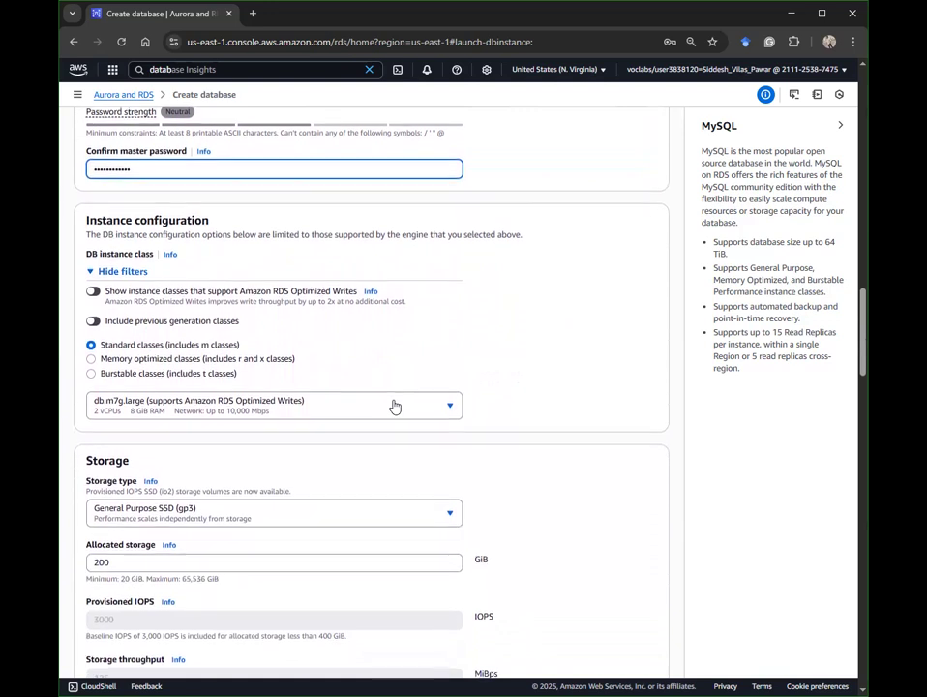
scroll(259, 329, "down", 1)
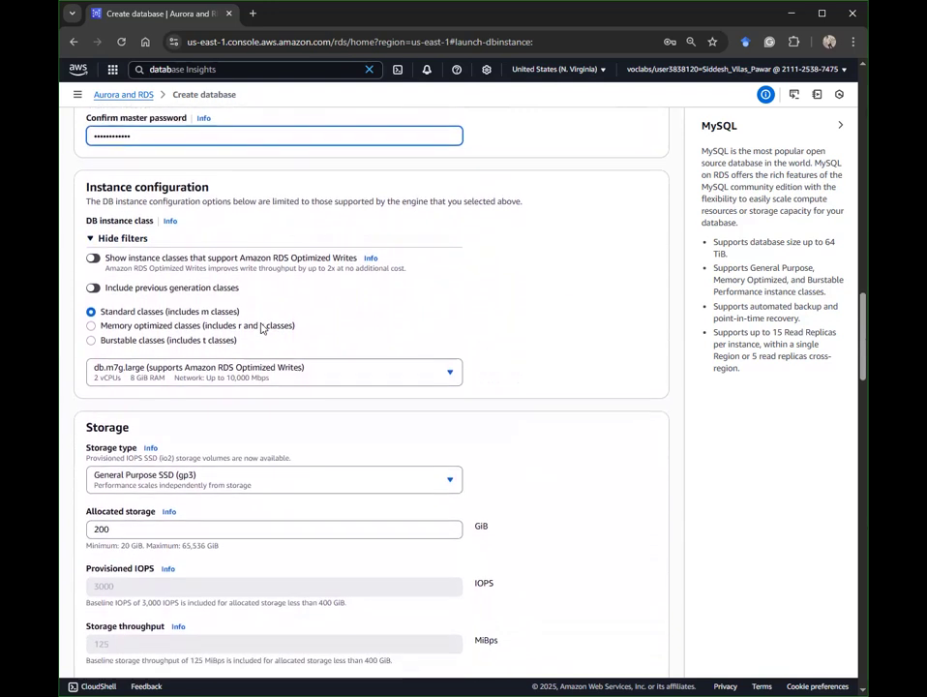
double_click(172, 178)
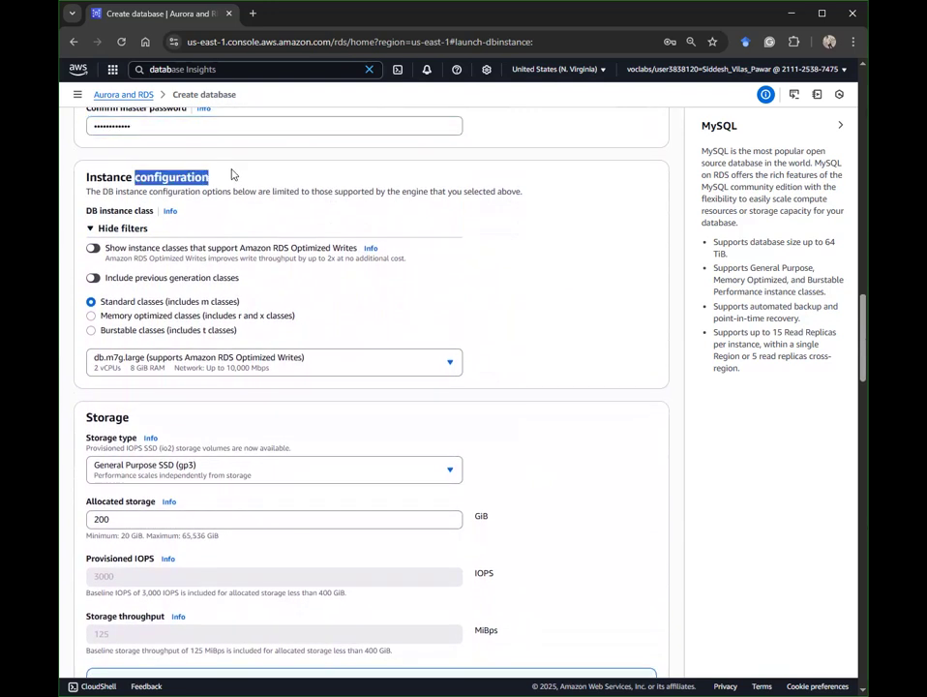
left_click(152, 363)
scroll(188, 498, "up", 8)
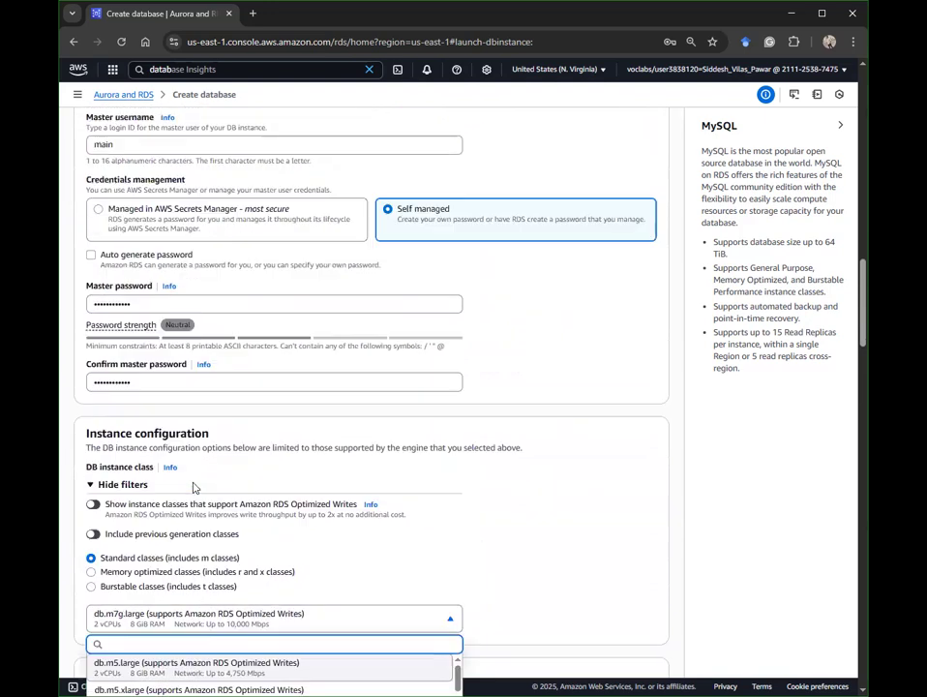
scroll(198, 480, "down", 15)
scroll(197, 479, "down", 15)
scroll(198, 472, "up", 6)
scroll(283, 342, "down", 10)
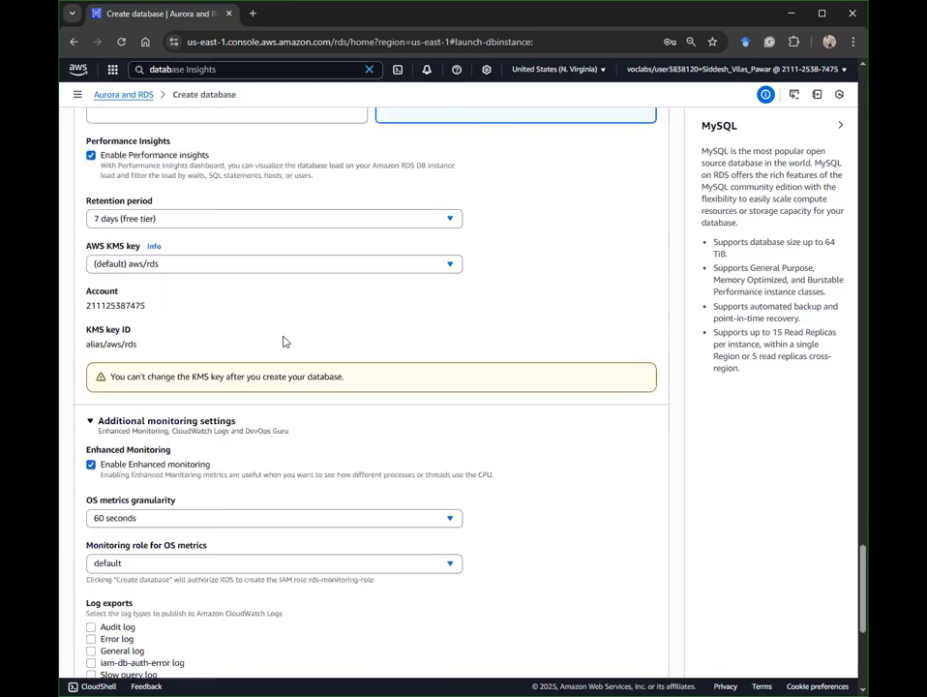
scroll(207, 176, "up", 5)
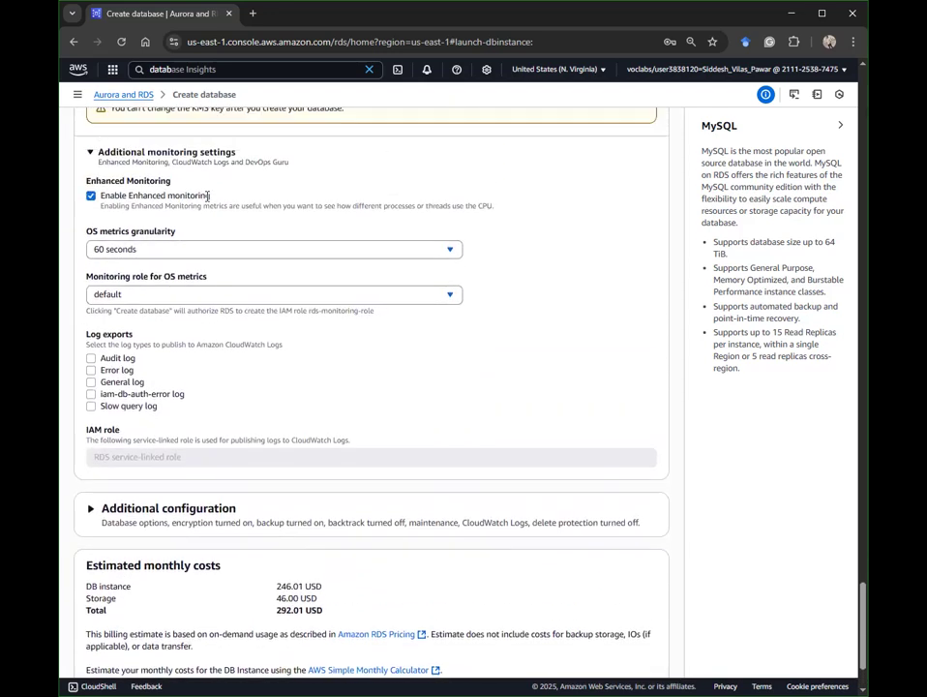
scroll(115, 239, "up", 4)
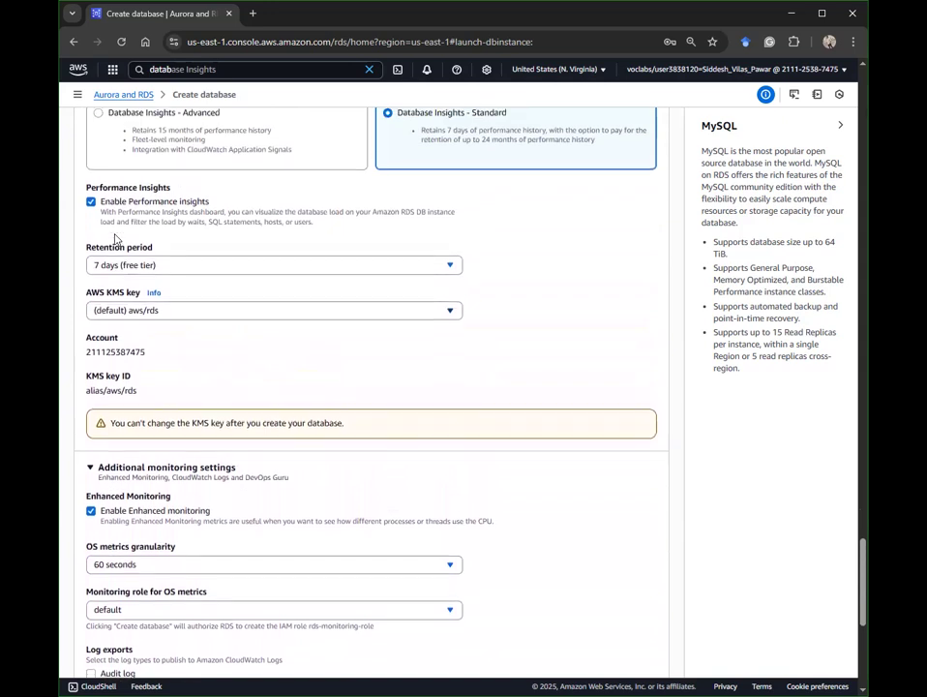
scroll(115, 232, "up", 4)
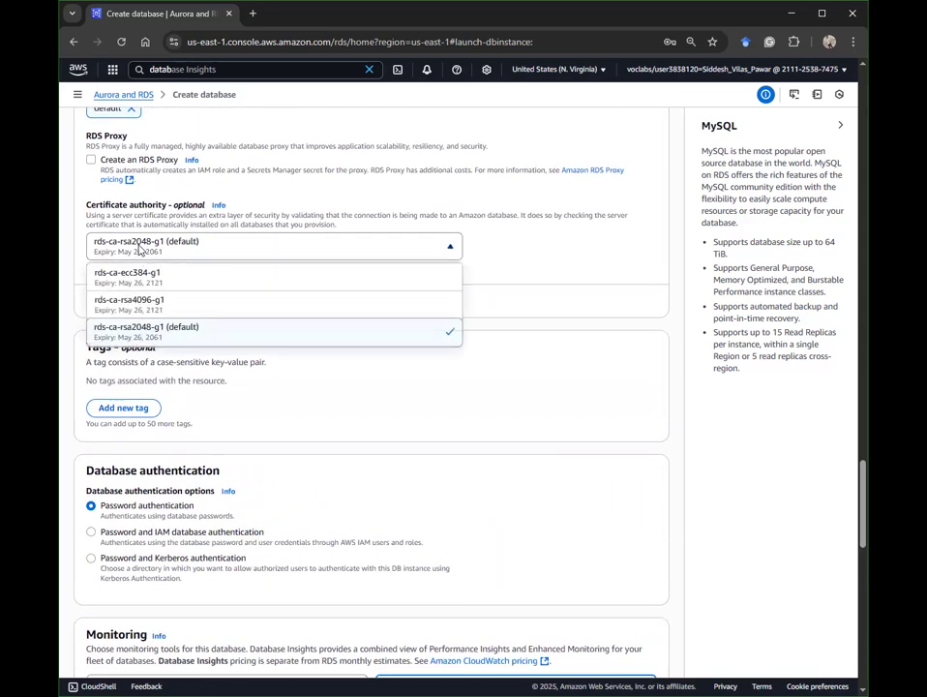
scroll(243, 239, "up", 3)
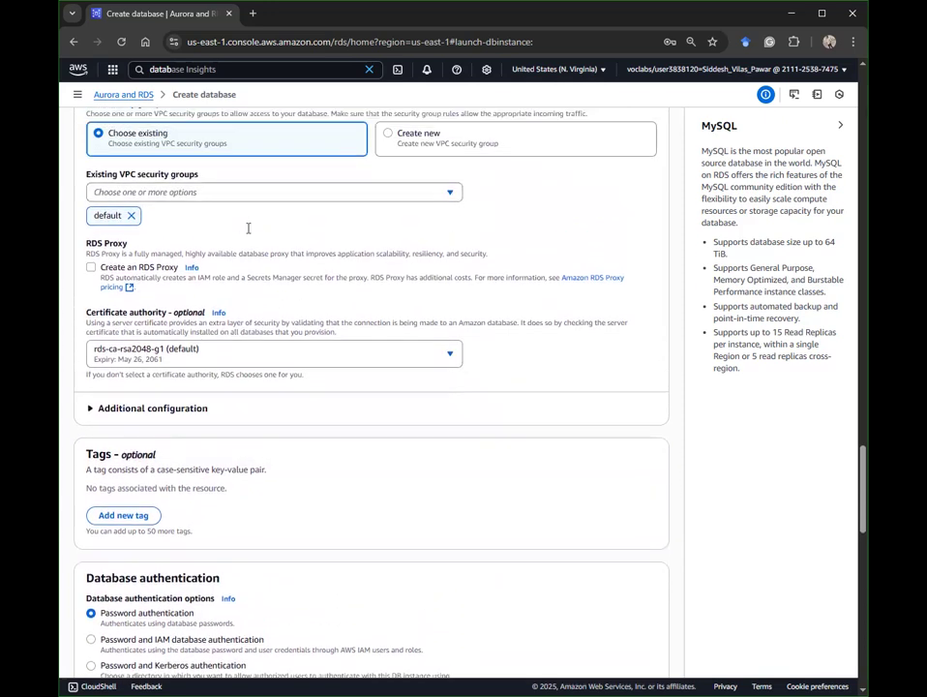
scroll(182, 280, "up", 5)
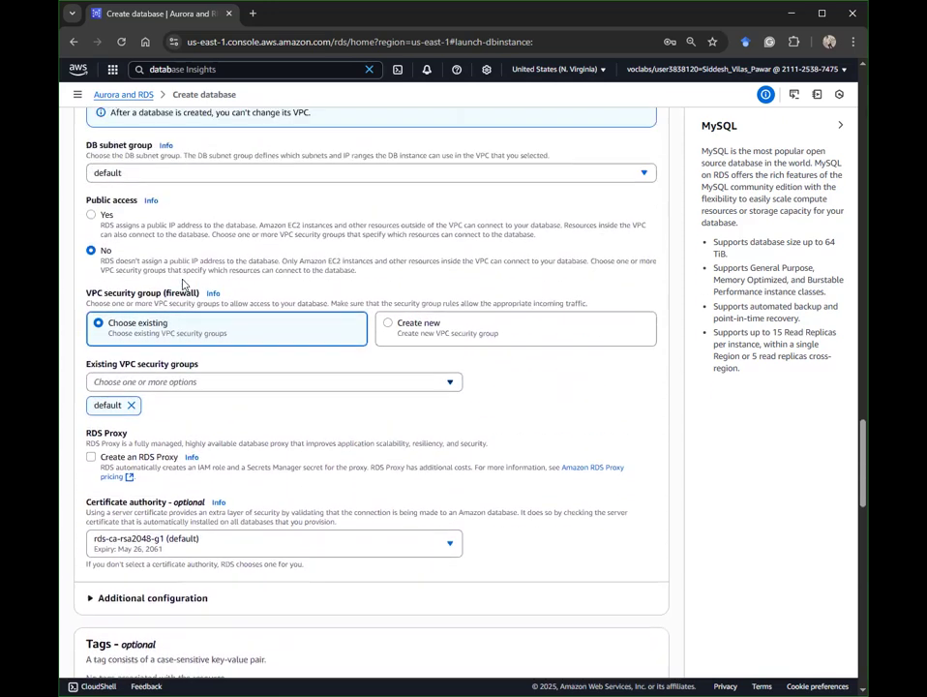
scroll(182, 279, "up", 1)
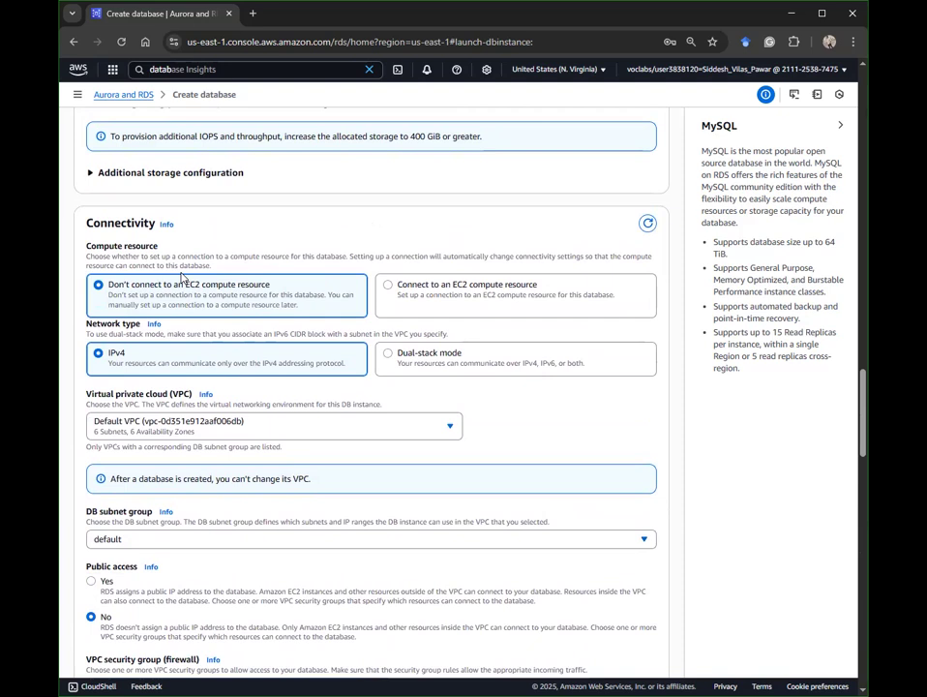
scroll(182, 276, "up", 4)
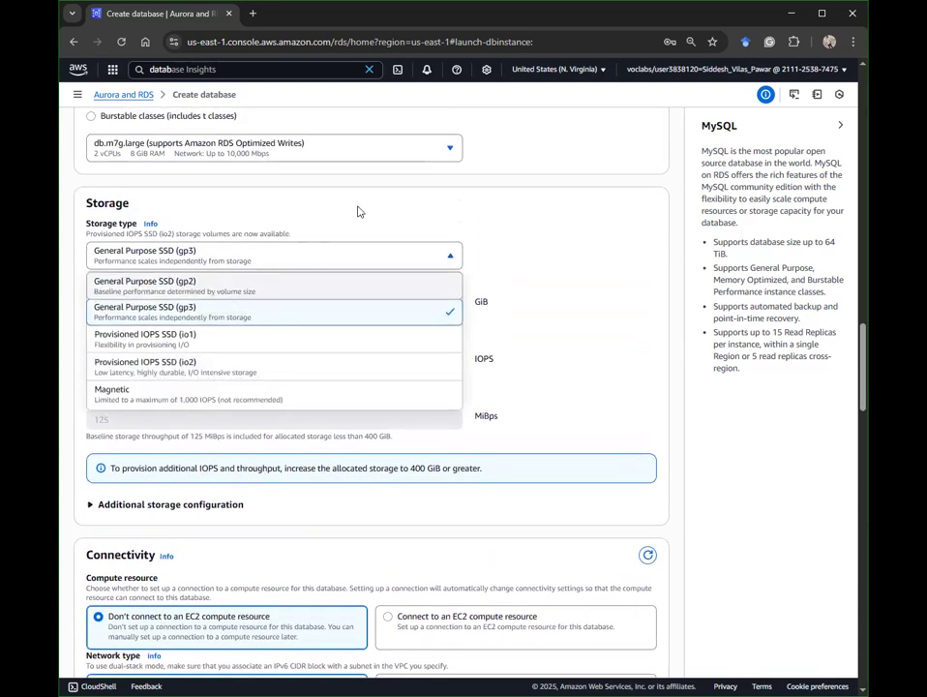
scroll(353, 208, "up", 1)
Step: Filter to Burstable classes and keep db.t3.micro as the DB instance class
left_click(316, 205)
left_click(316, 205)
left_click(317, 206)
left_click(155, 181)
left_click(190, 221)
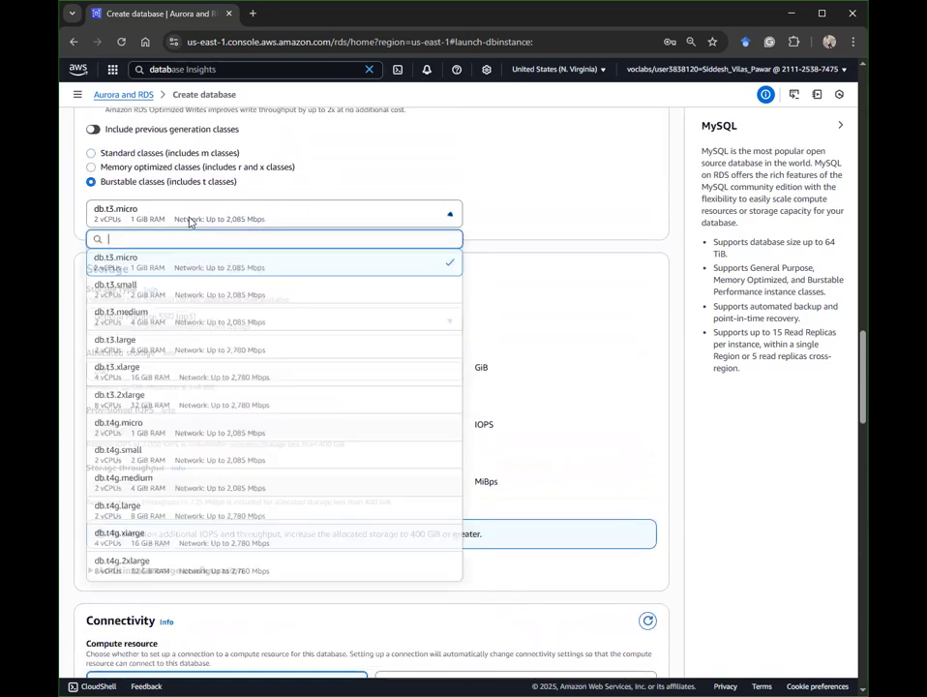
scroll(265, 338, "up", 2)
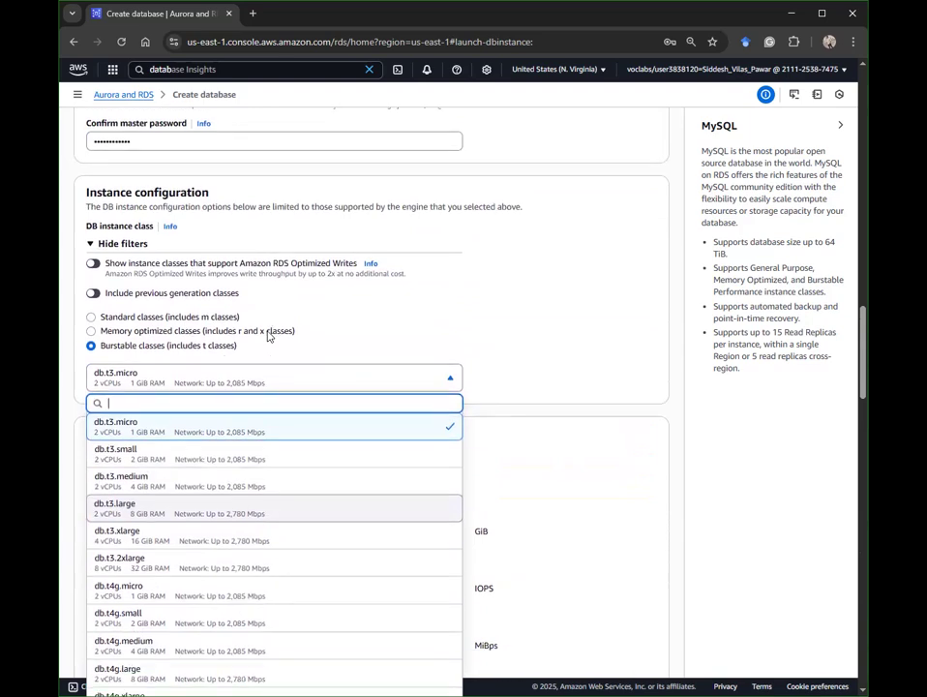
scroll(264, 534, "down", 15)
scroll(279, 453, "up", 3)
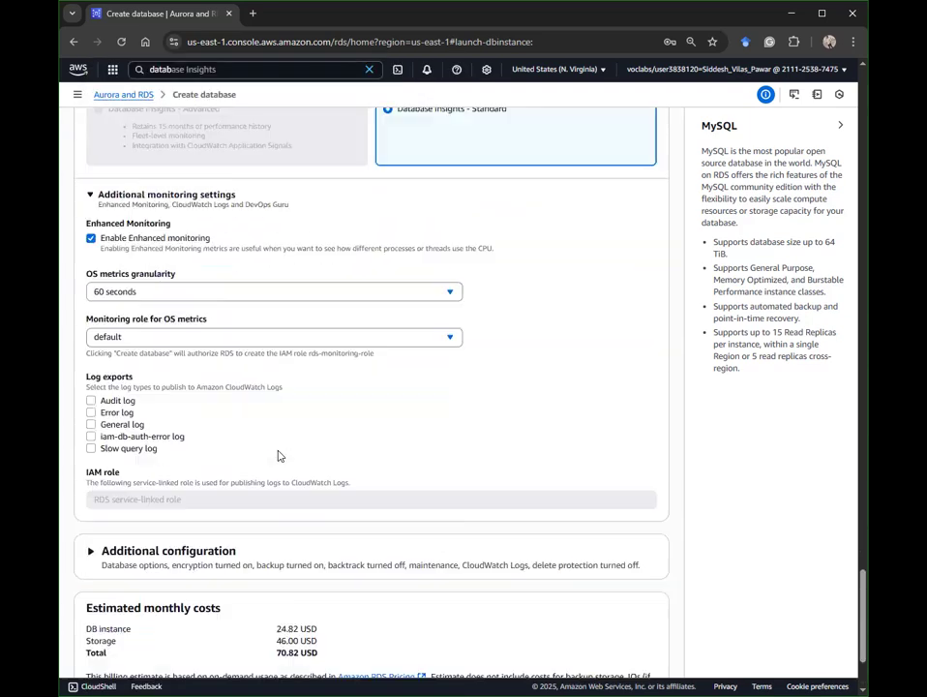
scroll(278, 455, "up", 15)
scroll(290, 425, "up", 2)
scroll(251, 435, "down", 1)
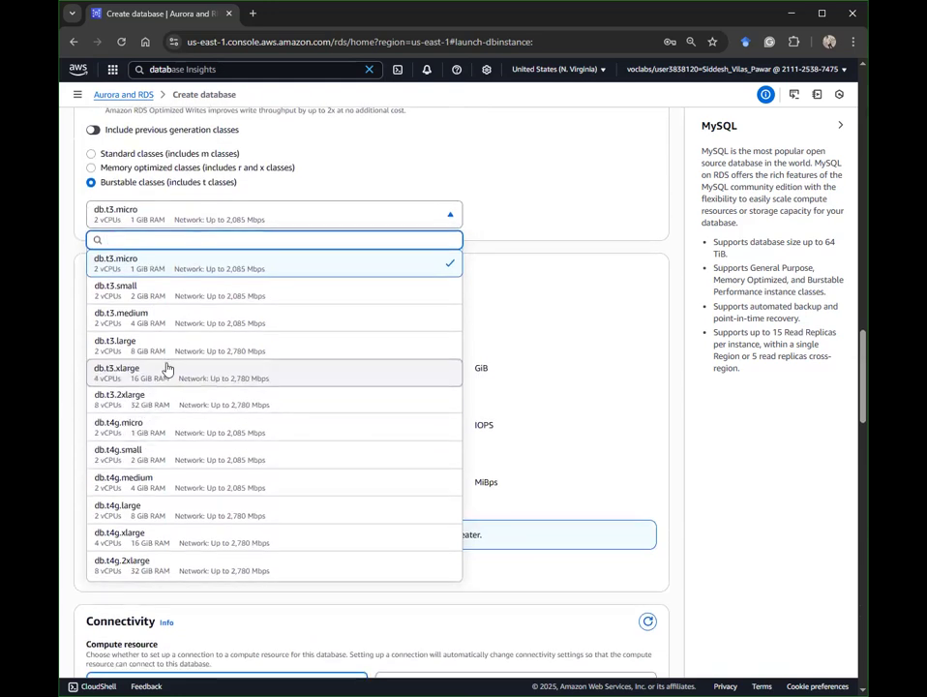
left_click(134, 267)
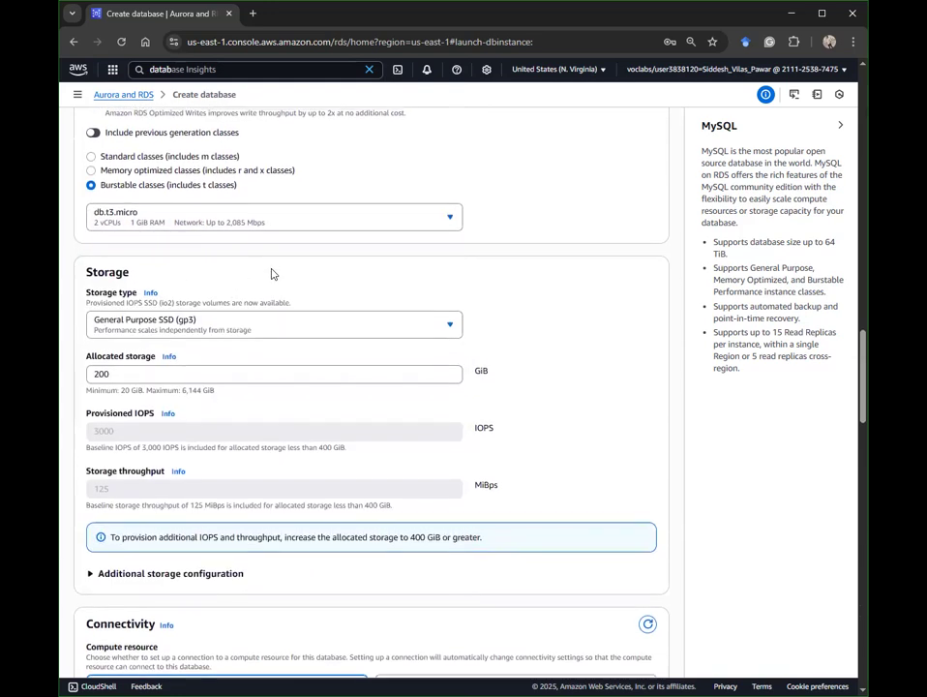
scroll(272, 274, "up", 2)
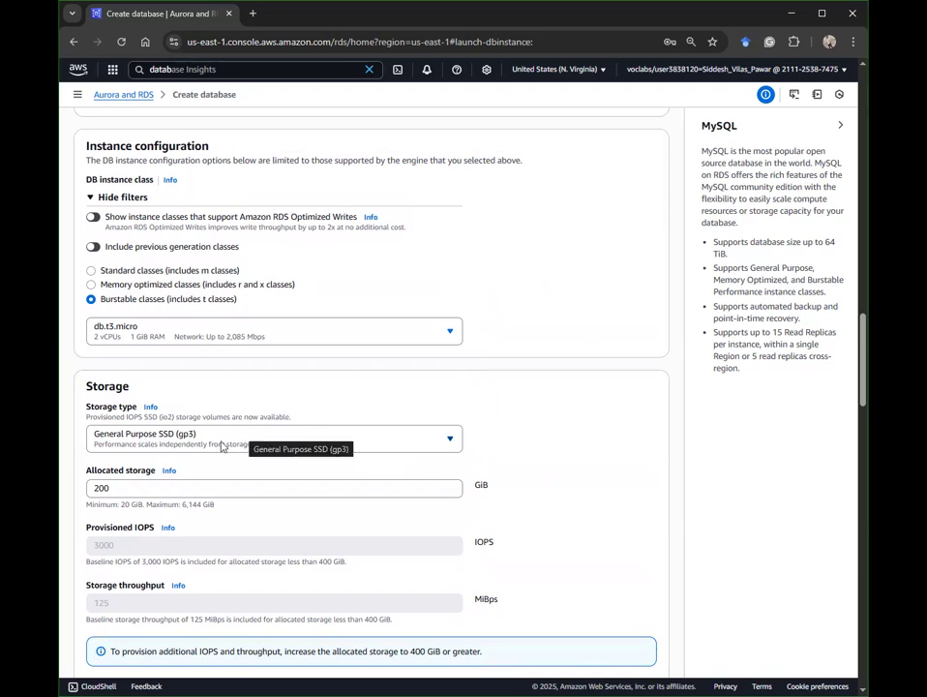
left_click(174, 489)
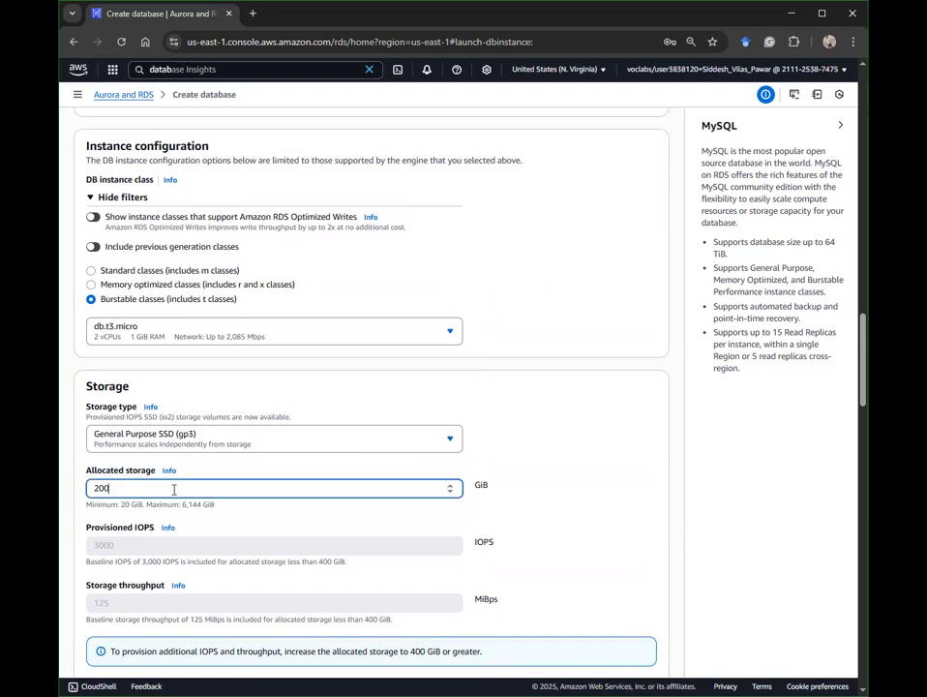
key("BackSpace")
scroll(515, 518, "down", 3)
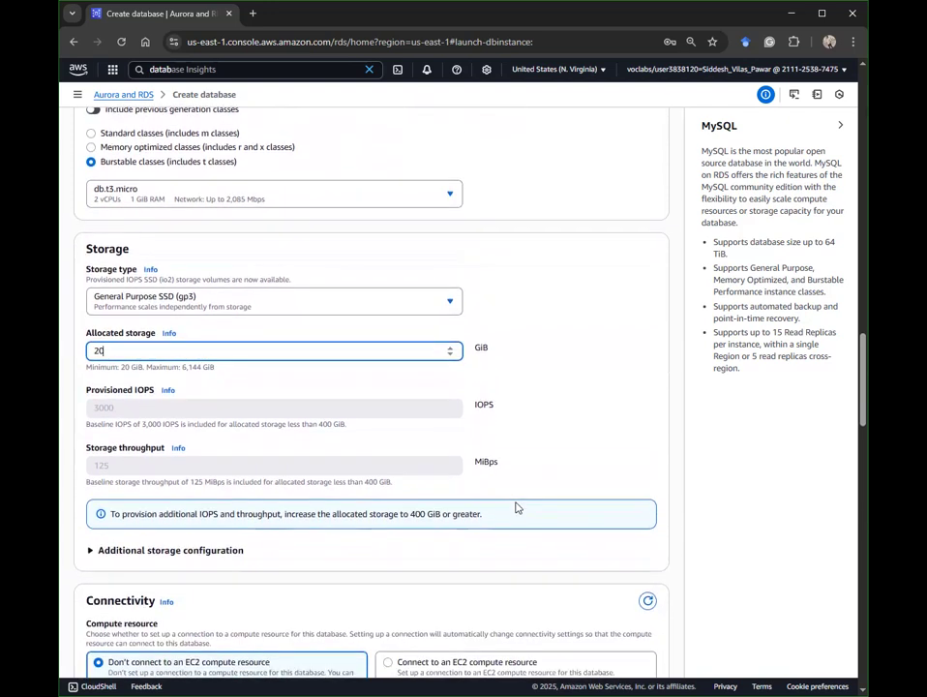
left_click(208, 300)
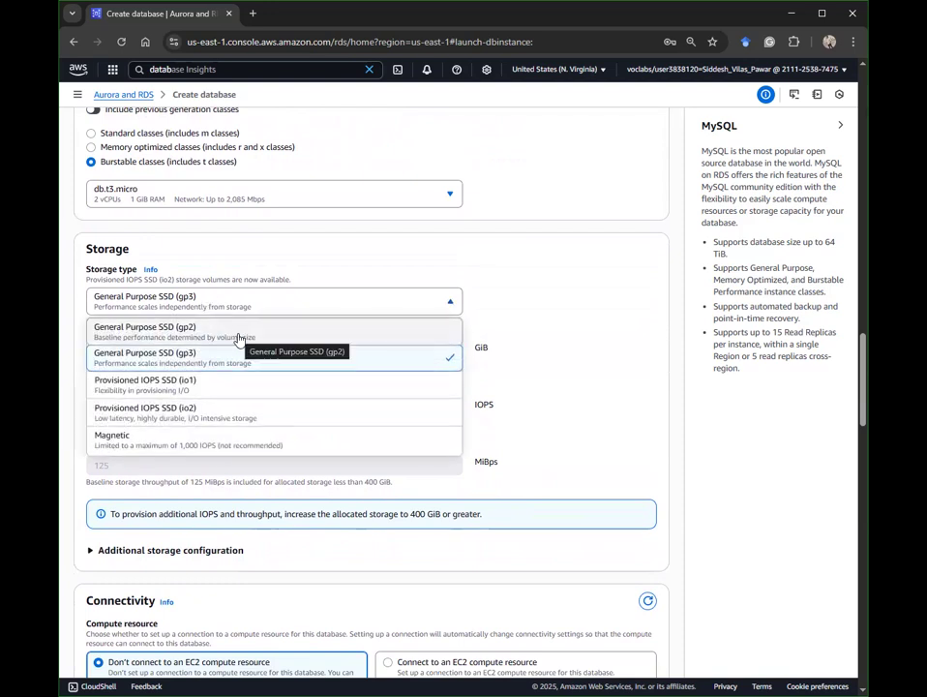
scroll(310, 320, "up", 1)
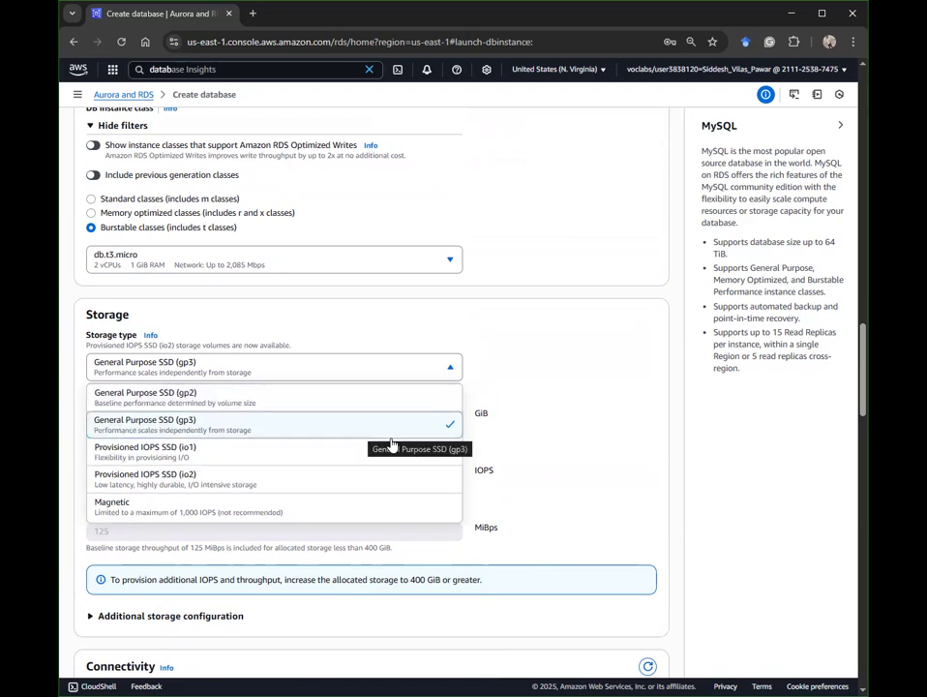
left_click(656, 422)
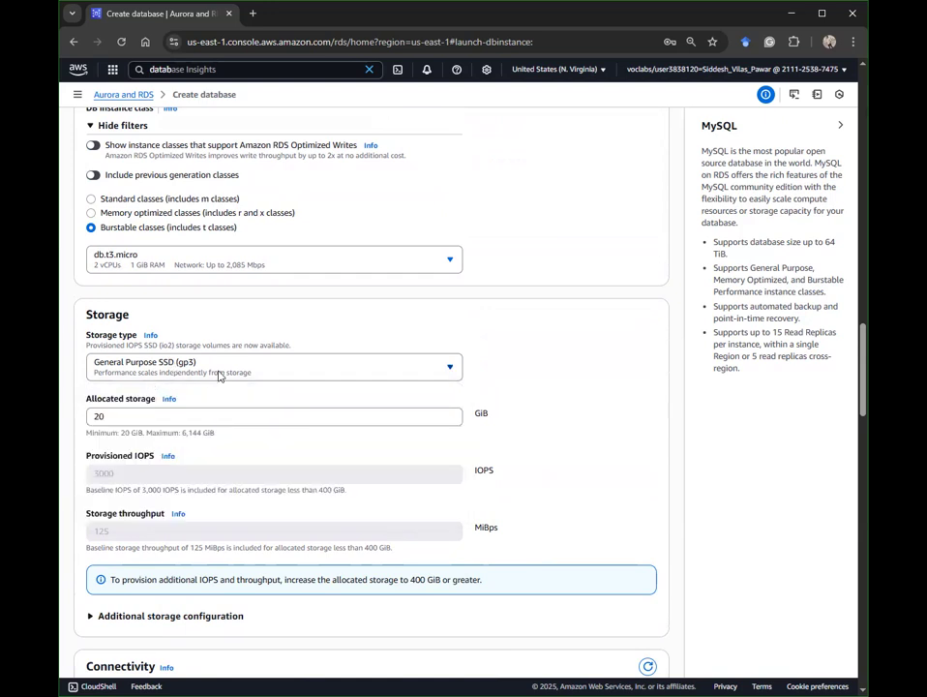
scroll(211, 409, "down", 1)
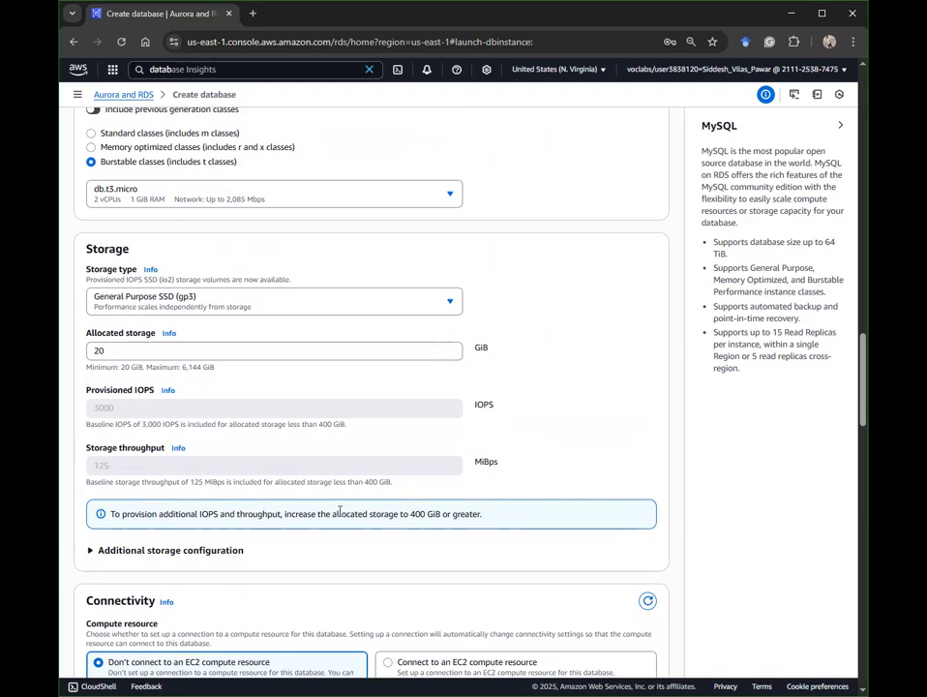
scroll(500, 490, "down", 1)
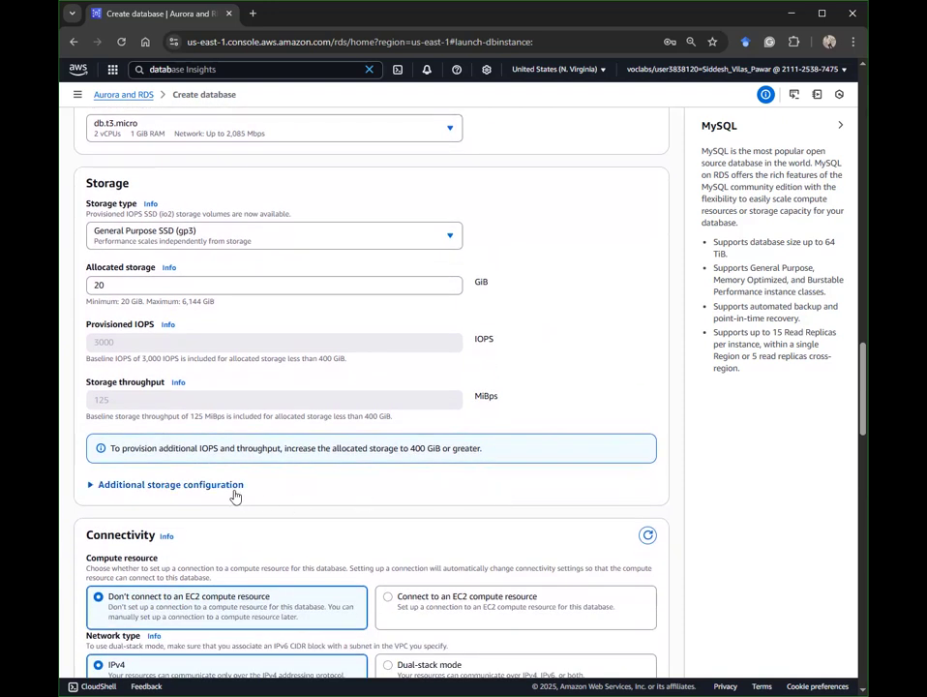
scroll(234, 495, "down", 4)
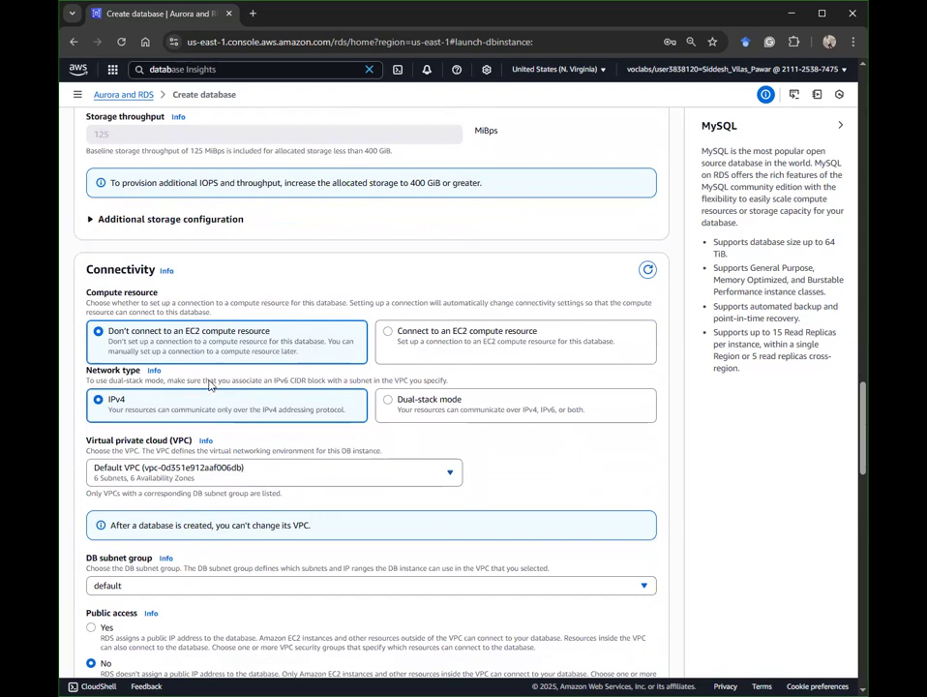
Step: Put the database in Lab VPC, leaving it set to Don't connect to an EC2 resource
left_click(189, 471)
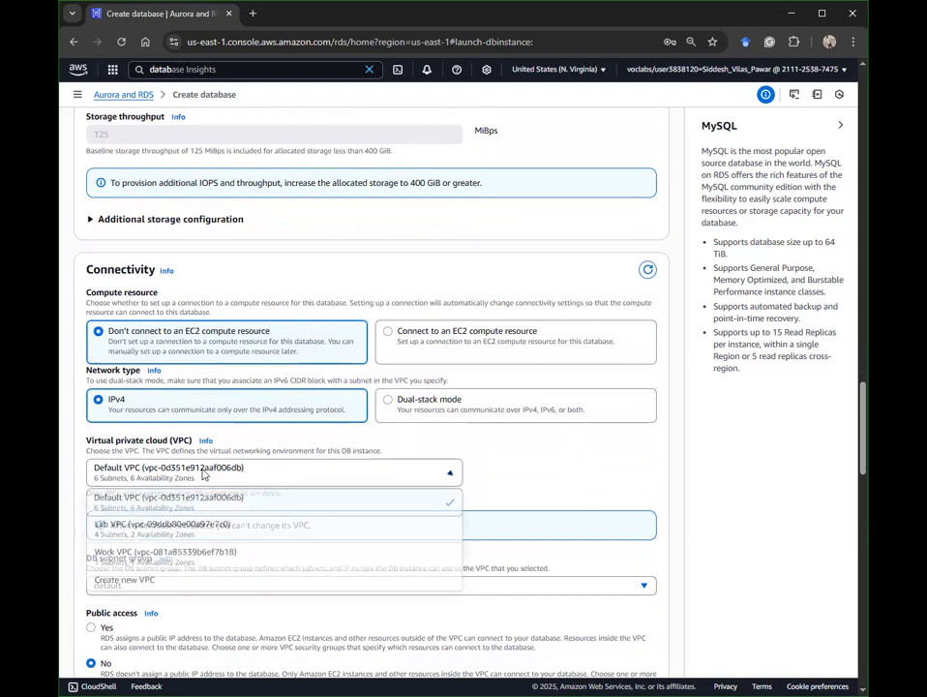
left_click(184, 524)
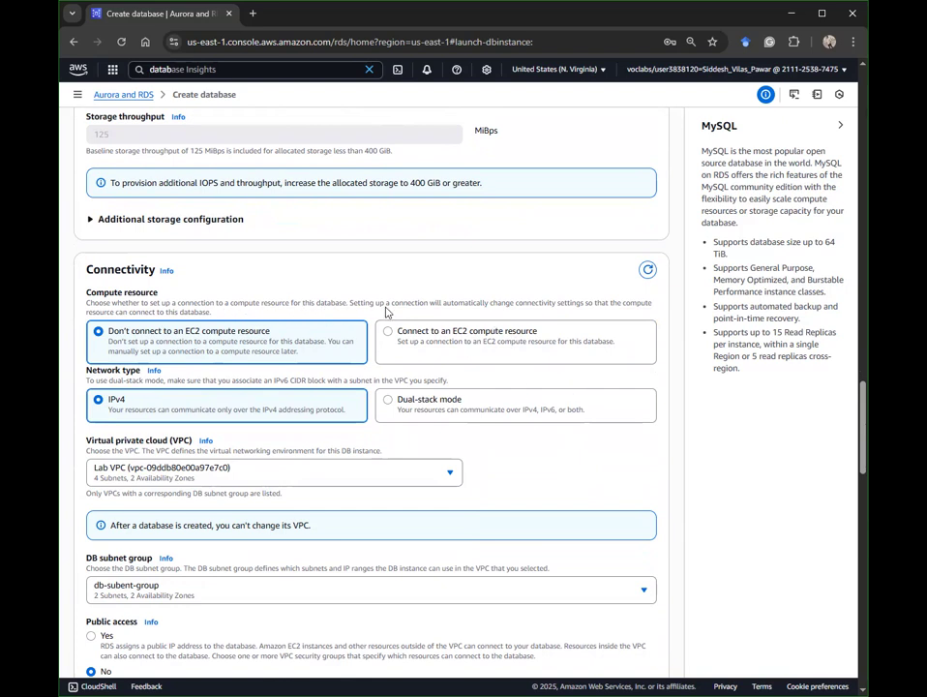
left_click(480, 335)
left_click(277, 420)
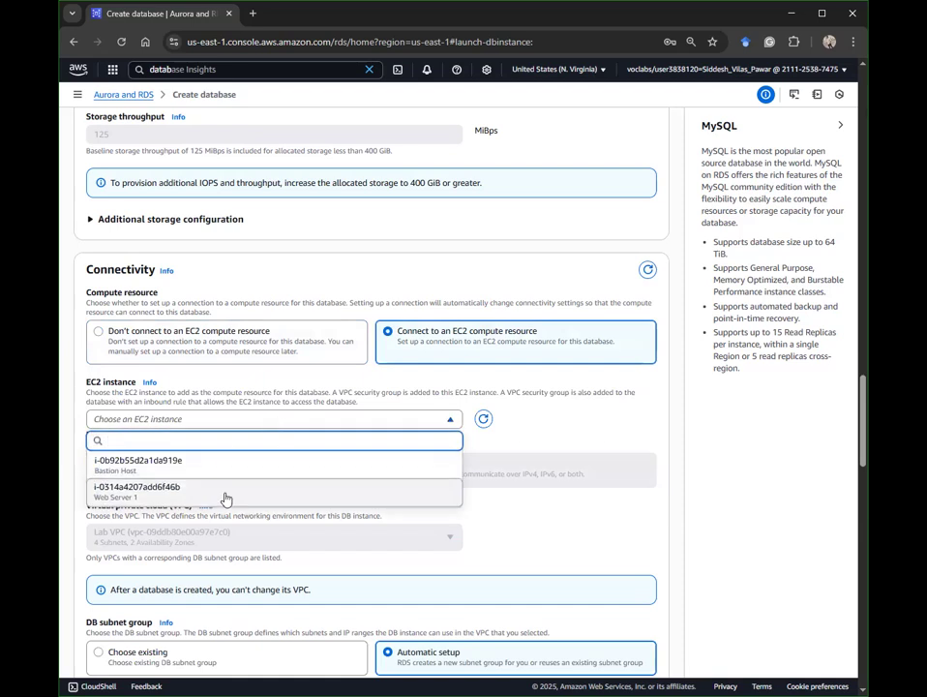
left_click(197, 331)
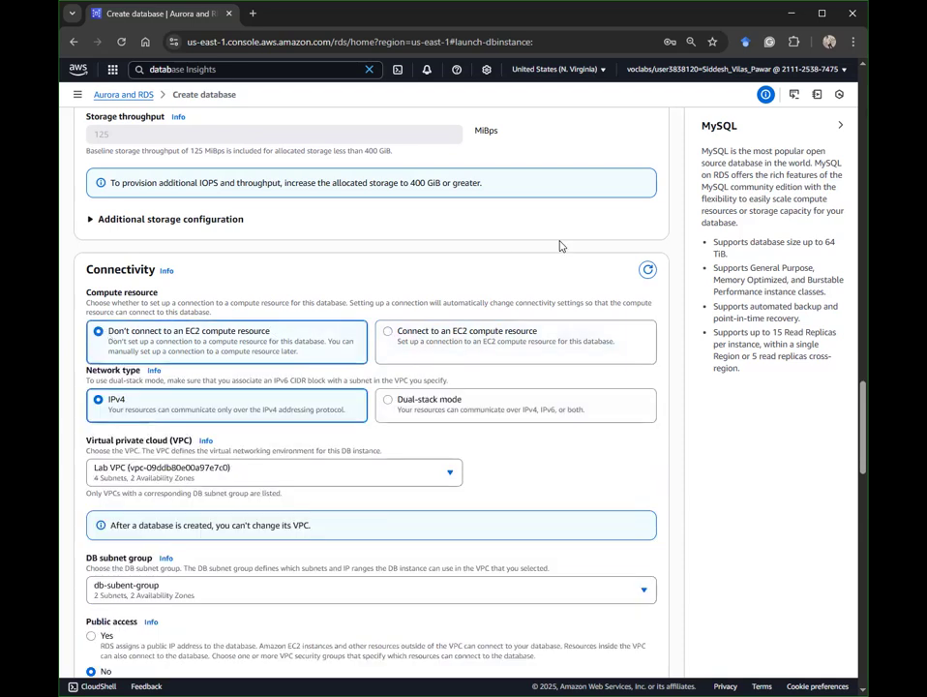
scroll(524, 481, "down", 2)
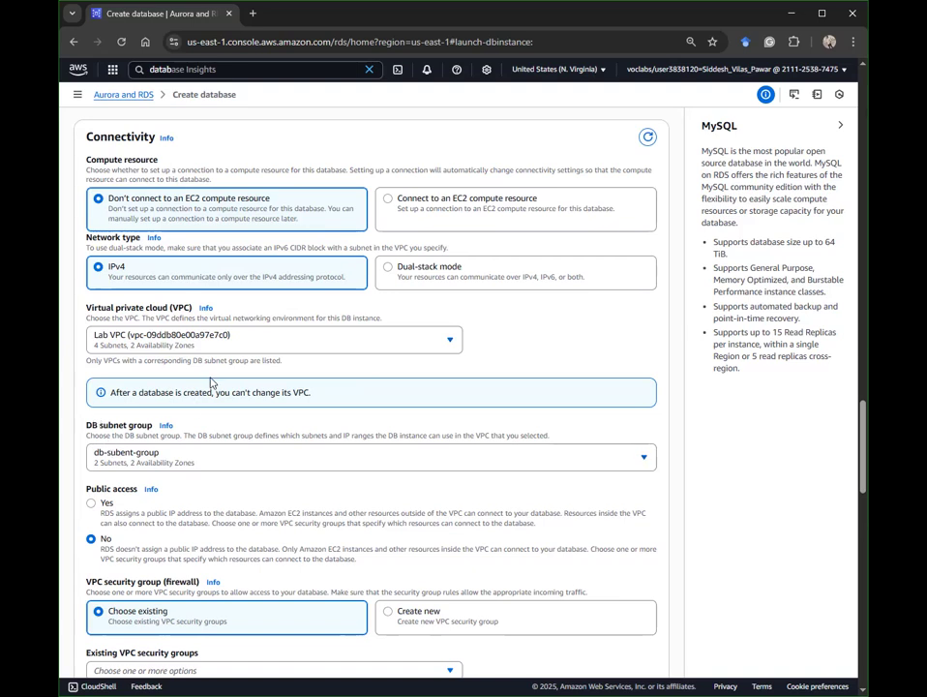
Step: Keep db-subent-group as the DB subnet group
left_click(140, 456)
left_click(140, 456)
scroll(311, 546, "down", 4)
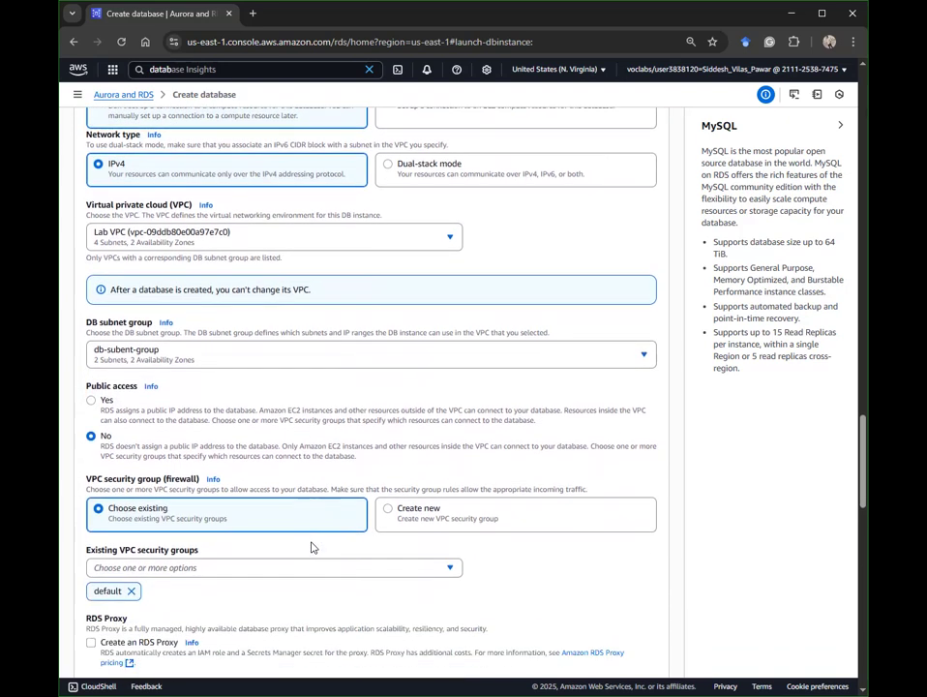
Step: Check DB Security Group and uncheck default in Existing VPC security groups
left_click(163, 472)
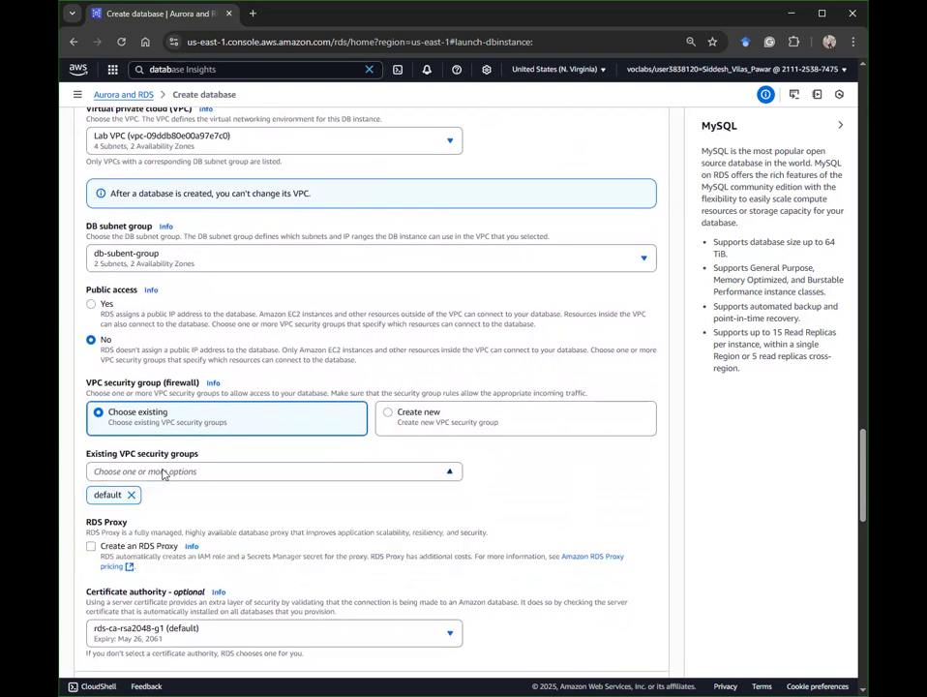
left_click(163, 473)
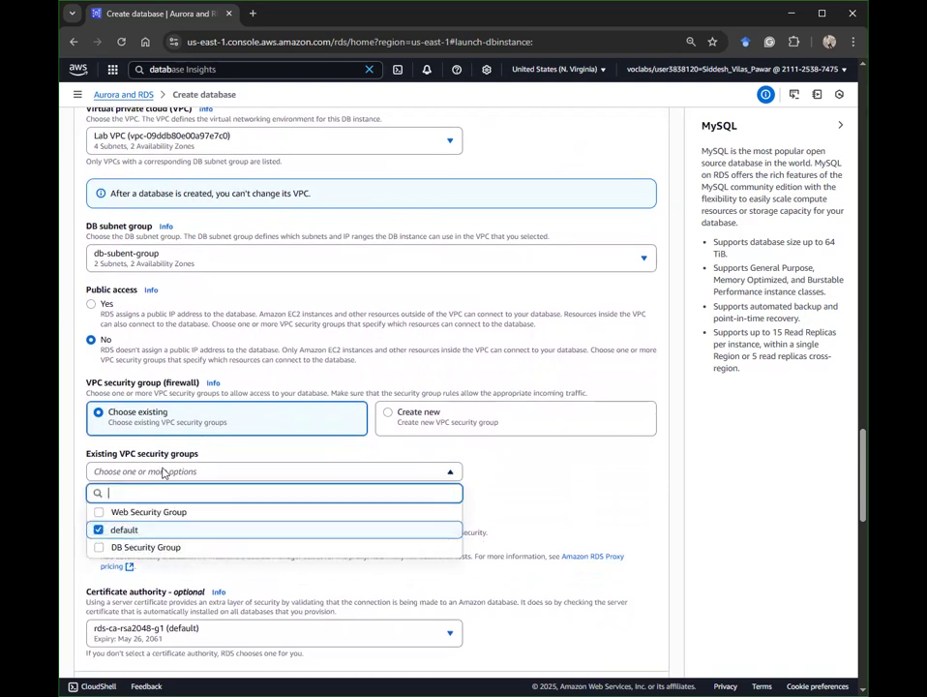
left_click(175, 548)
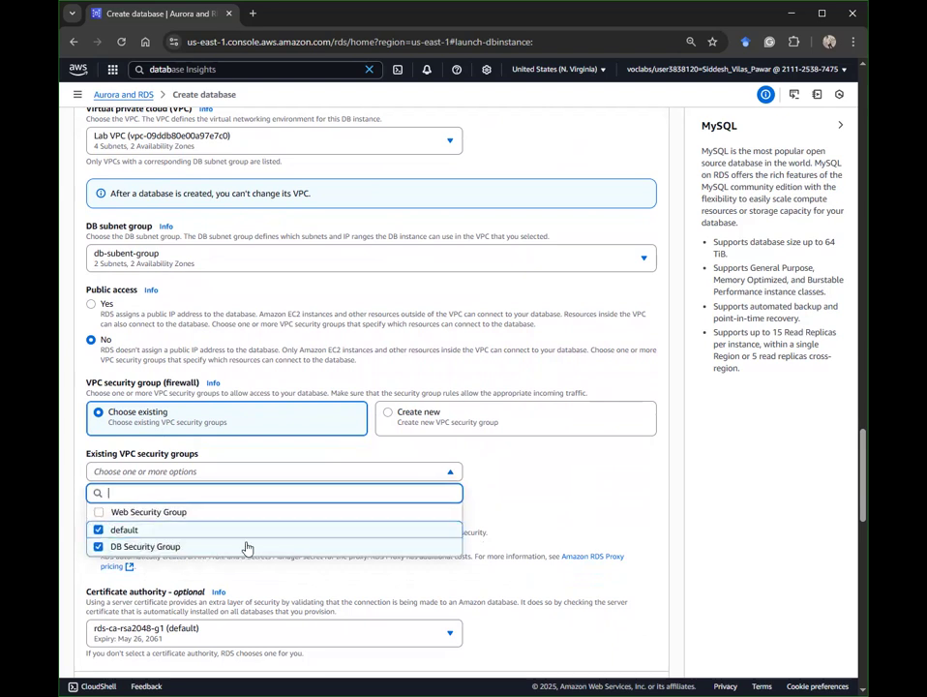
left_click(140, 531)
left_click(625, 550)
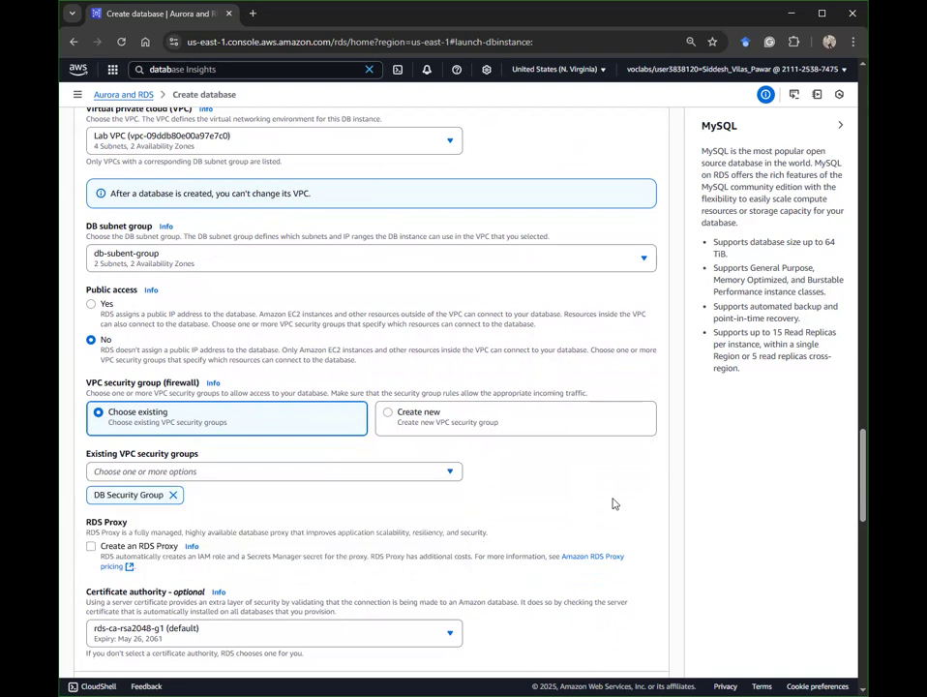
scroll(612, 503, "down", 2)
scroll(495, 438, "down", 1)
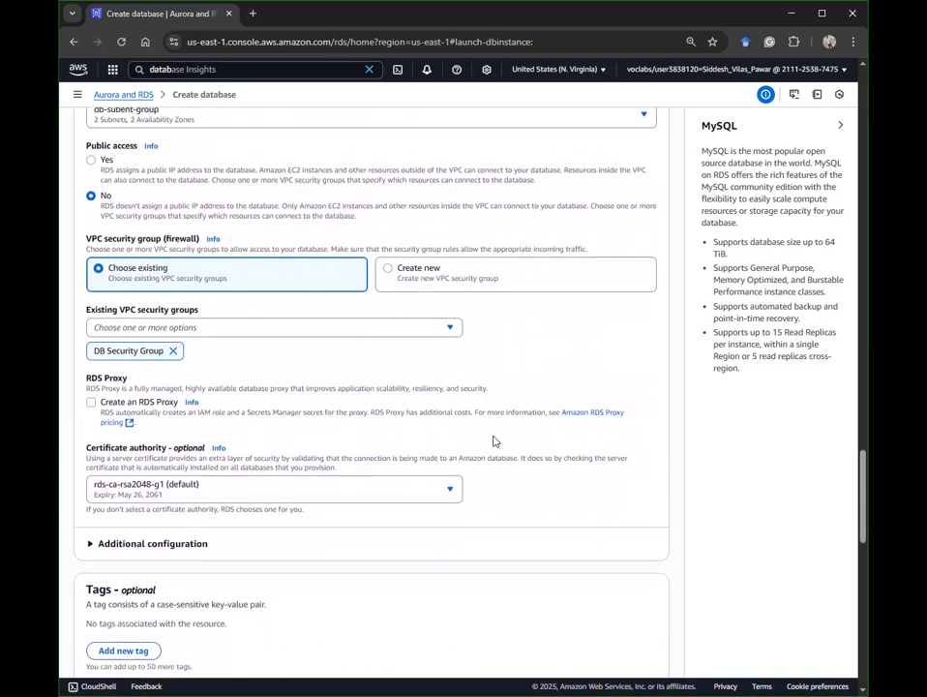
scroll(381, 397, "up", 3)
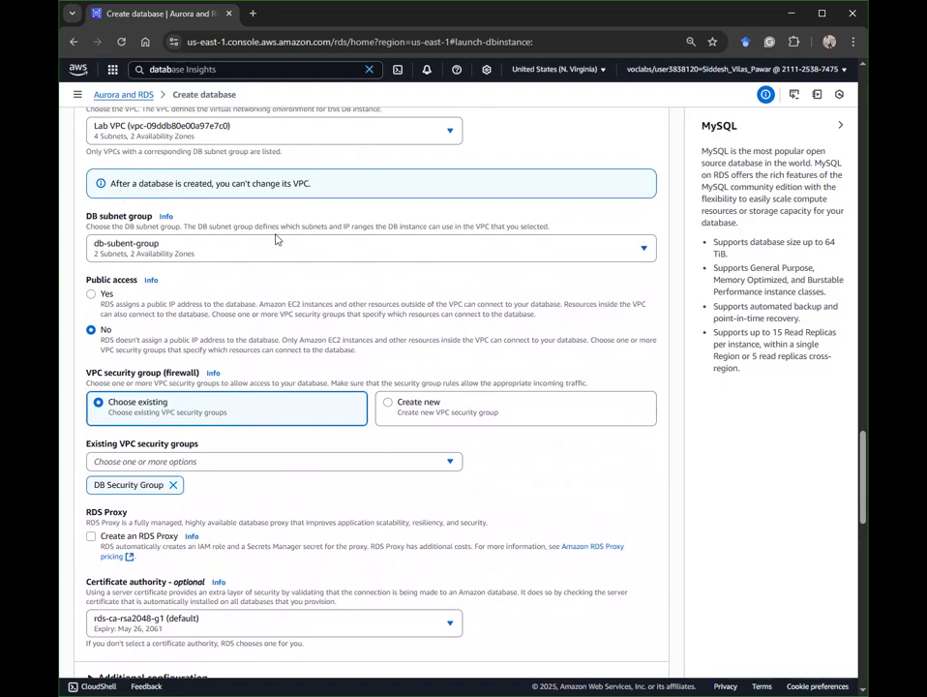
scroll(275, 238, "up", 3)
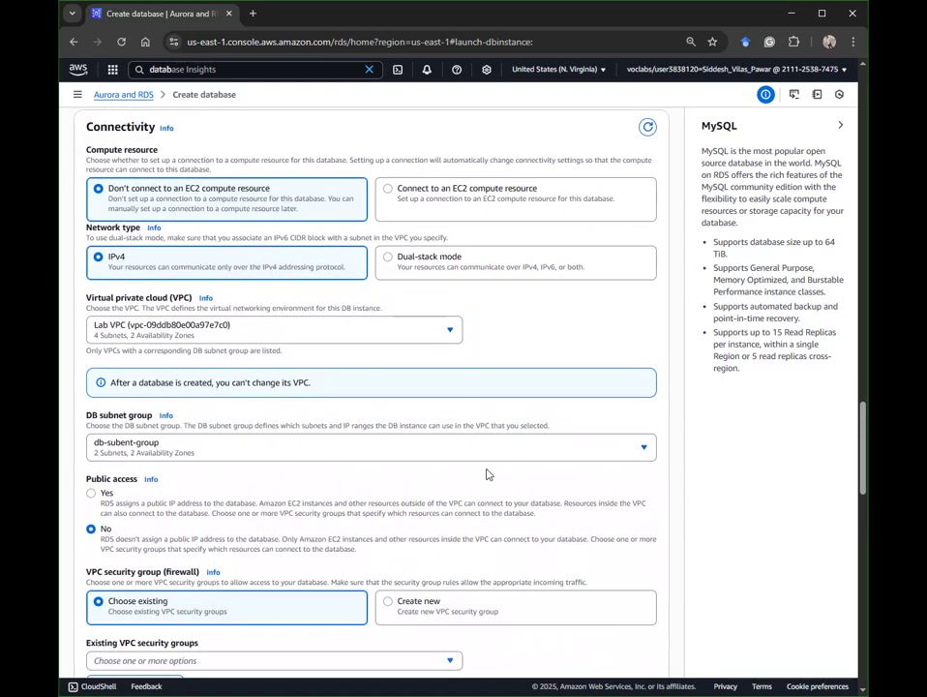
scroll(487, 473, "down", 6)
scroll(485, 478, "down", 4)
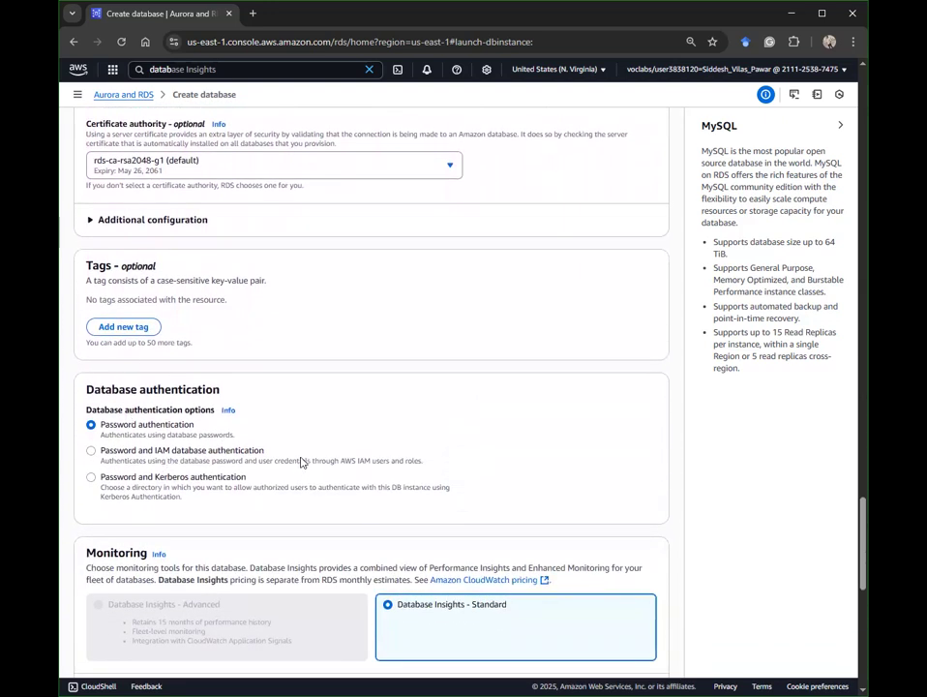
Step: Expand the Connectivity, Monitoring and database Additional configuration sections to reach Initial database name
left_click(160, 223)
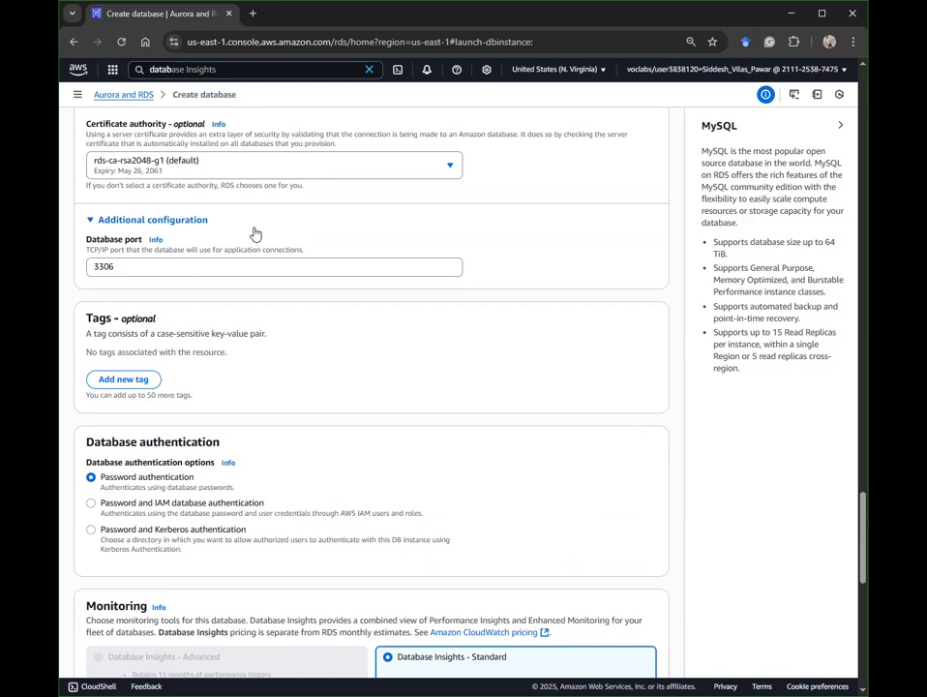
scroll(254, 234, "down", 4)
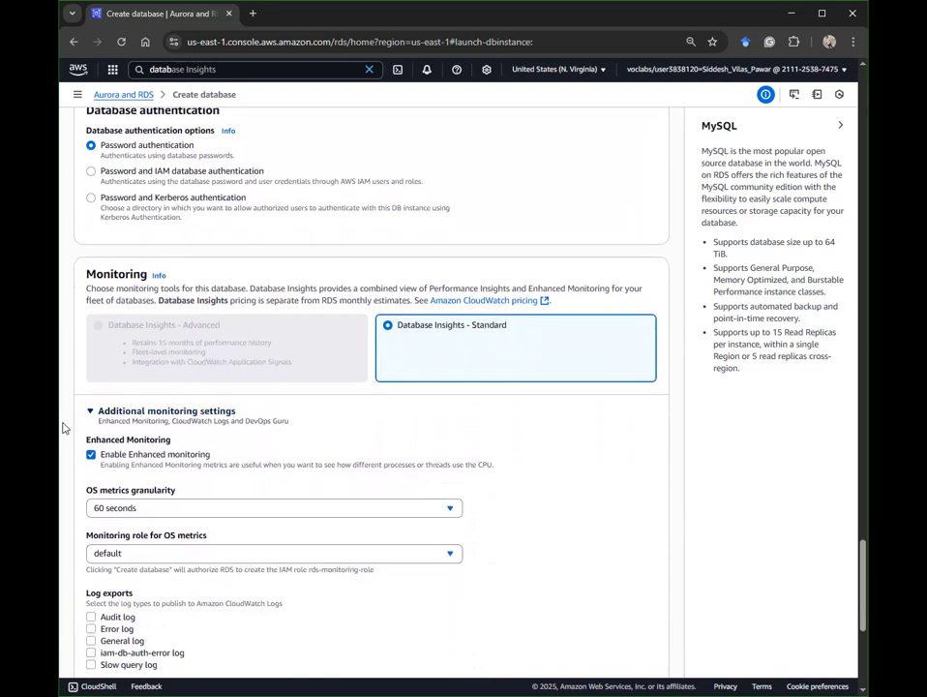
left_click(107, 414)
left_click(107, 414)
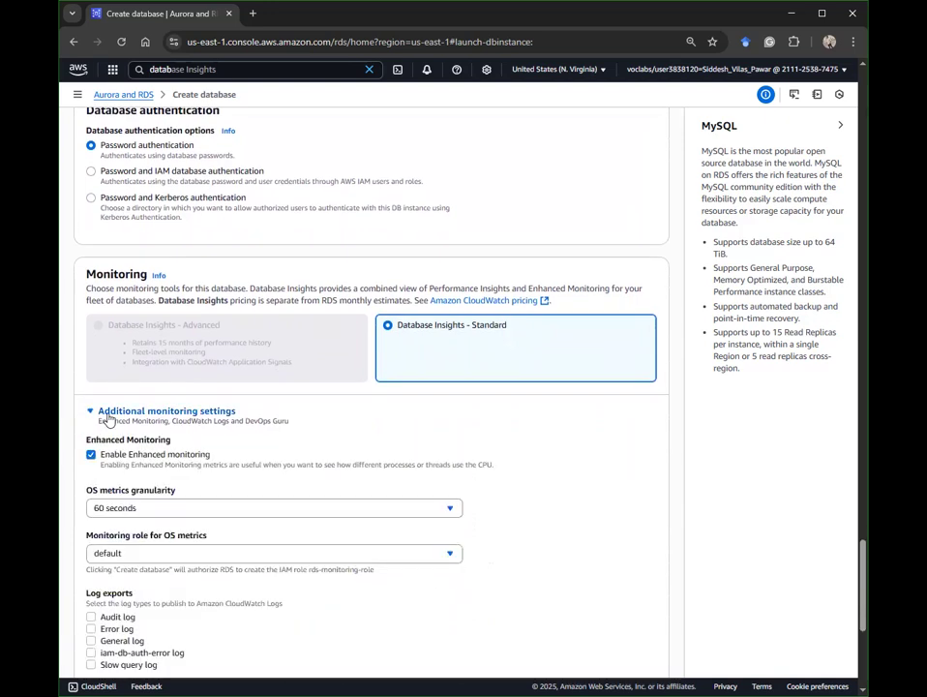
scroll(150, 414, "down", 1)
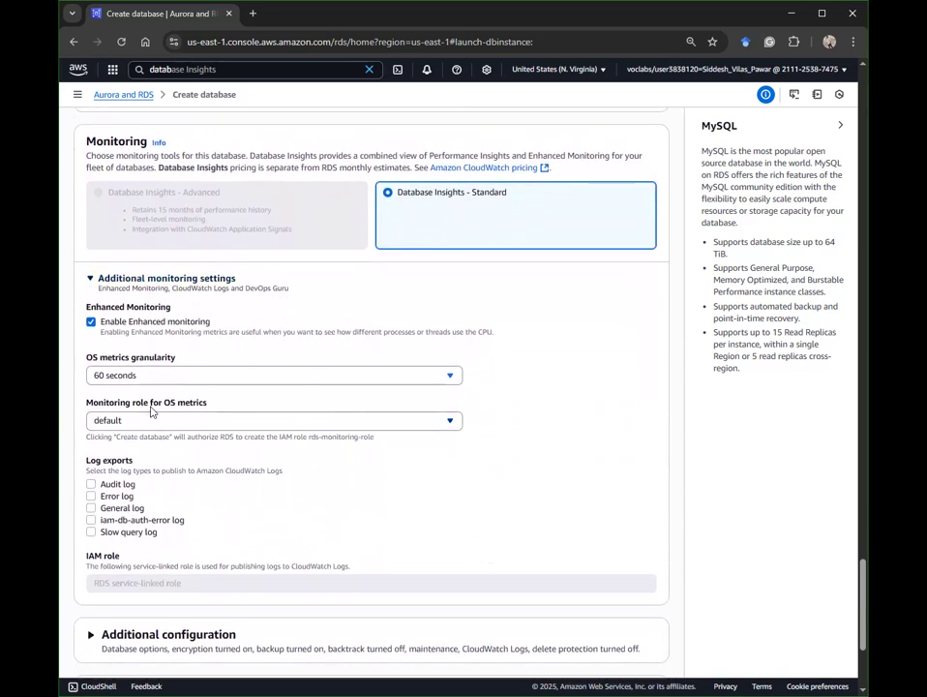
scroll(150, 411, "down", 2)
left_click(143, 449)
left_click(130, 508)
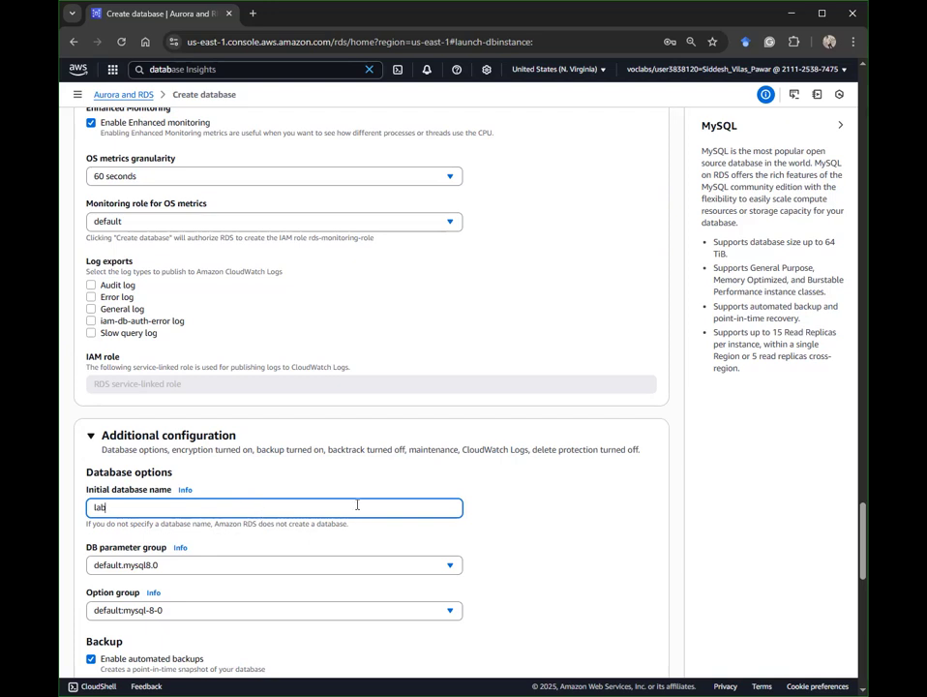
Step: Uncheck automated backups and encryption for lab-db, bringing the estimated monthly cost to 29.42 USD
scroll(650, 486, "down", 1)
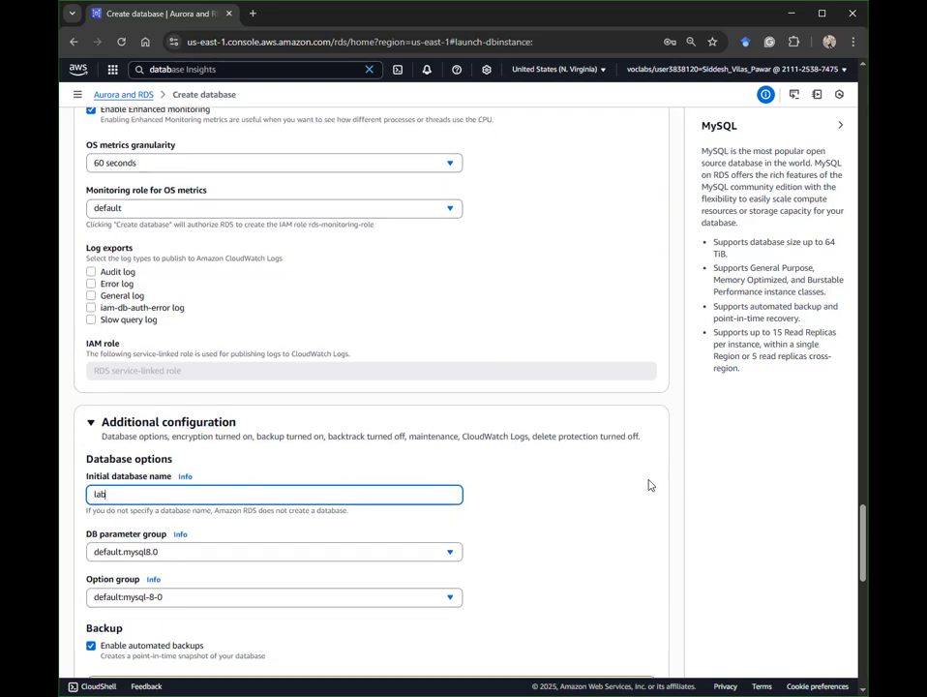
scroll(650, 486, "down", 4)
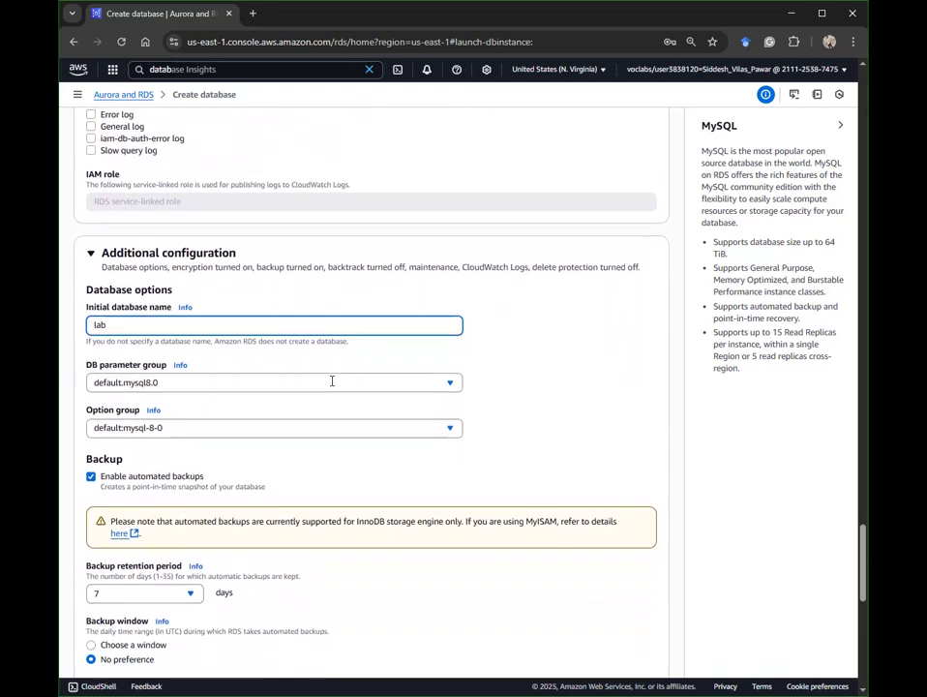
scroll(332, 381, "down", 1)
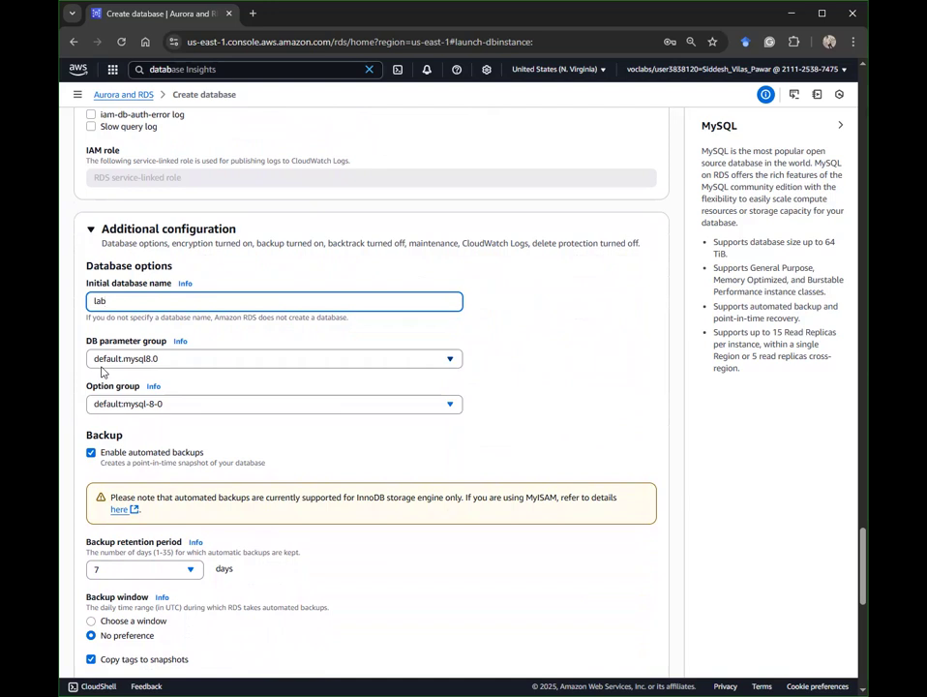
left_click(145, 452)
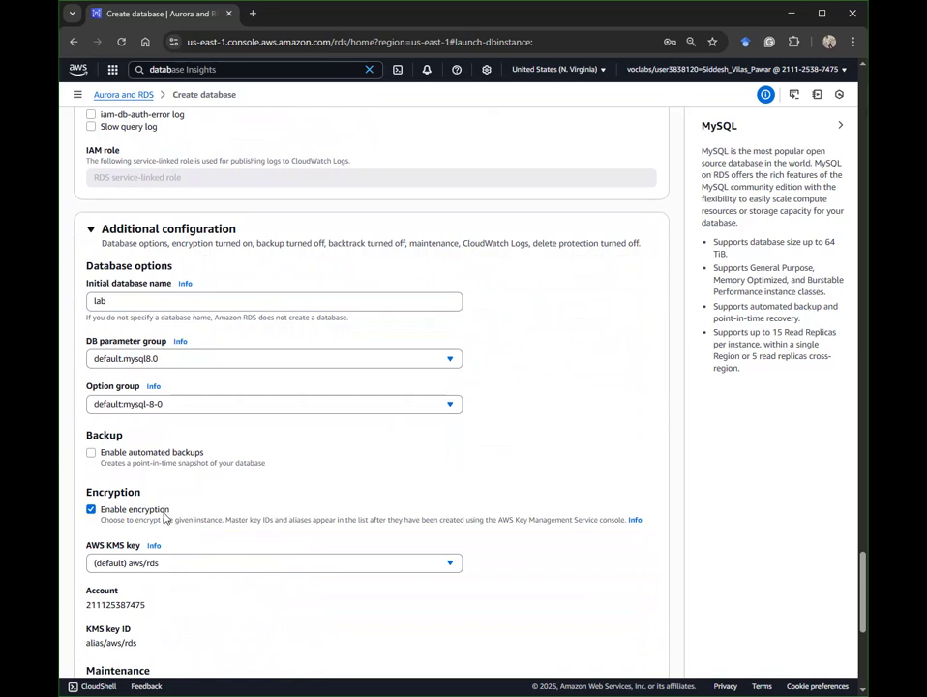
left_click(97, 513)
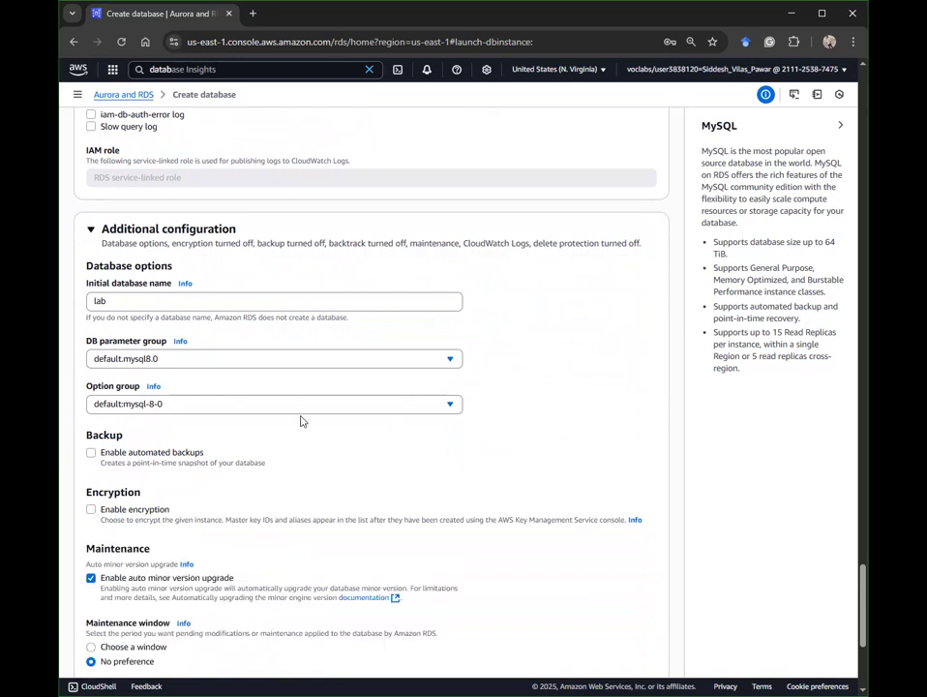
left_click(92, 510)
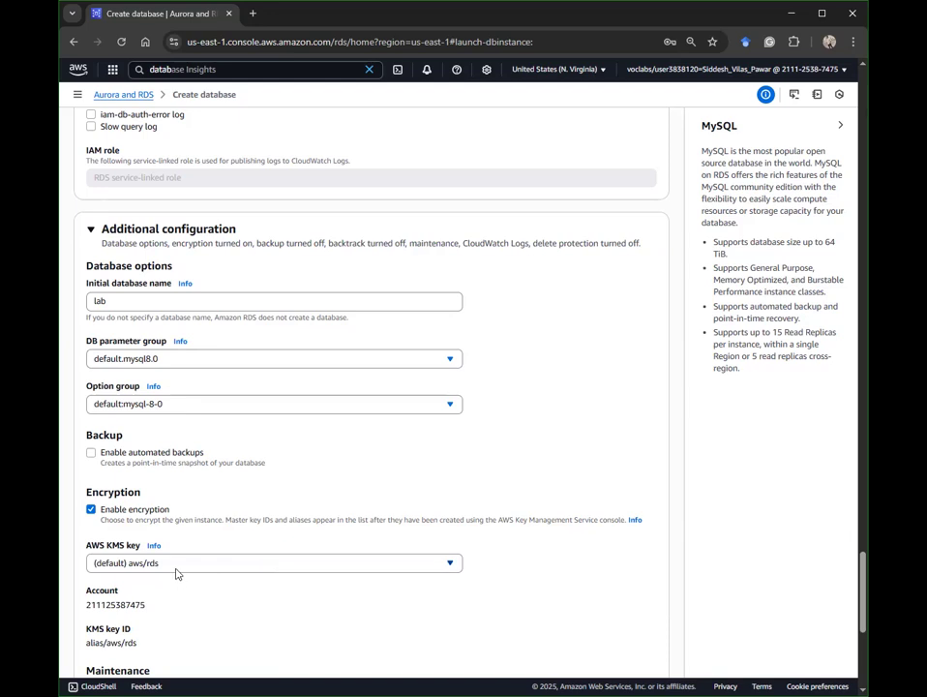
left_click(91, 509)
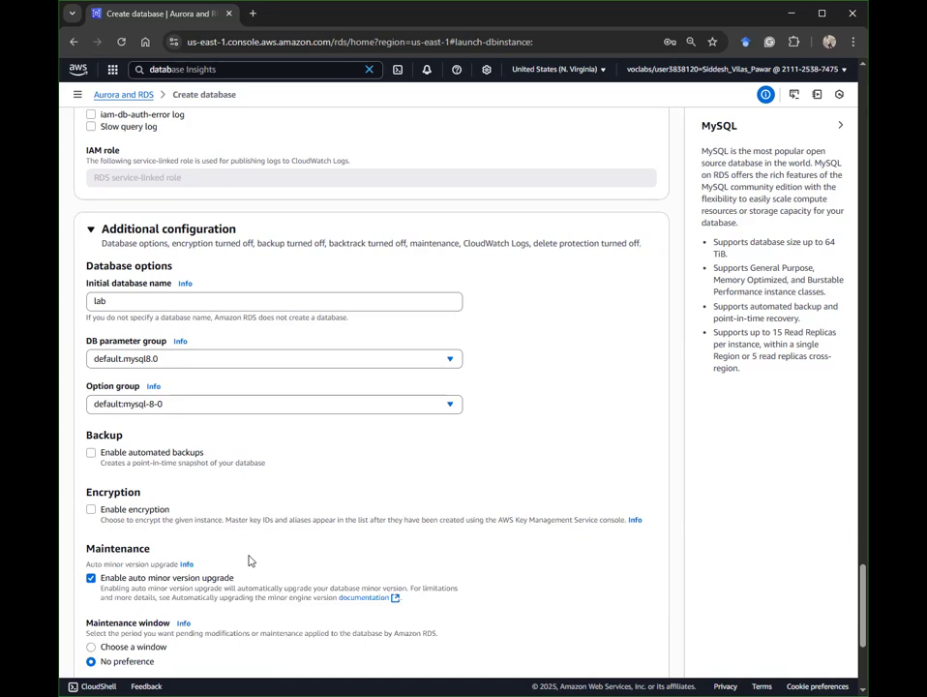
scroll(249, 559, "down", 1)
scroll(250, 548, "down", 1)
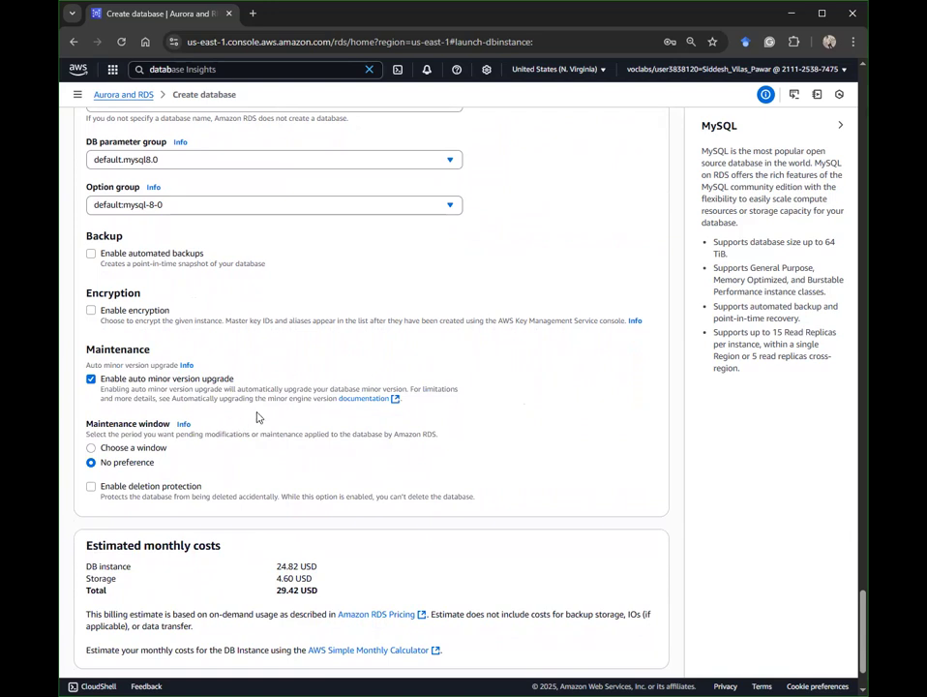
Step: Submit lab-db's creation, which fails with a missing MonitoringRoleARN error
scroll(263, 415, "down", 2)
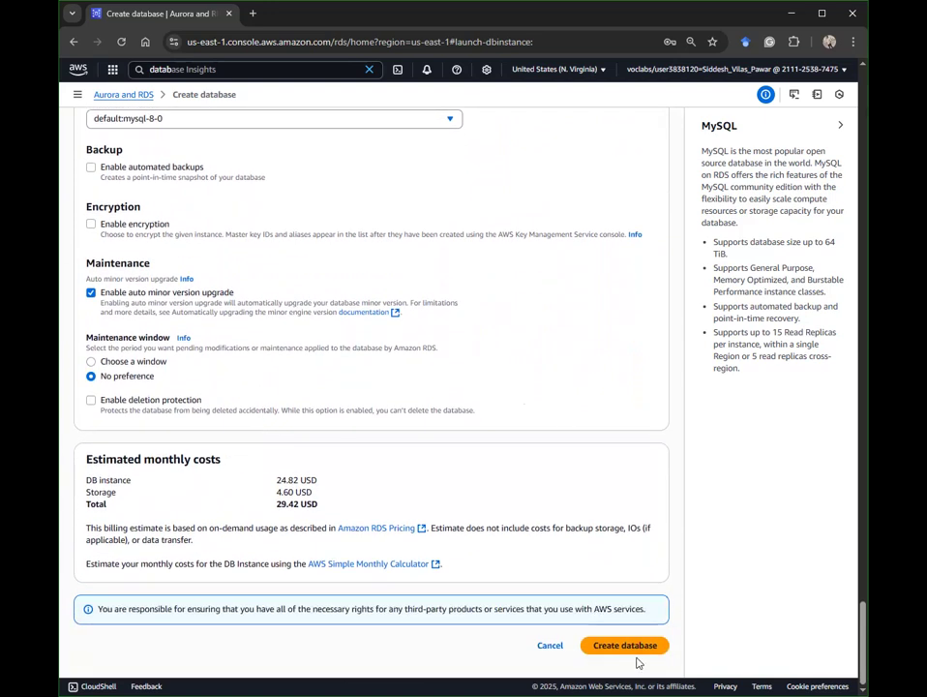
left_click_drag(319, 504, 74, 481)
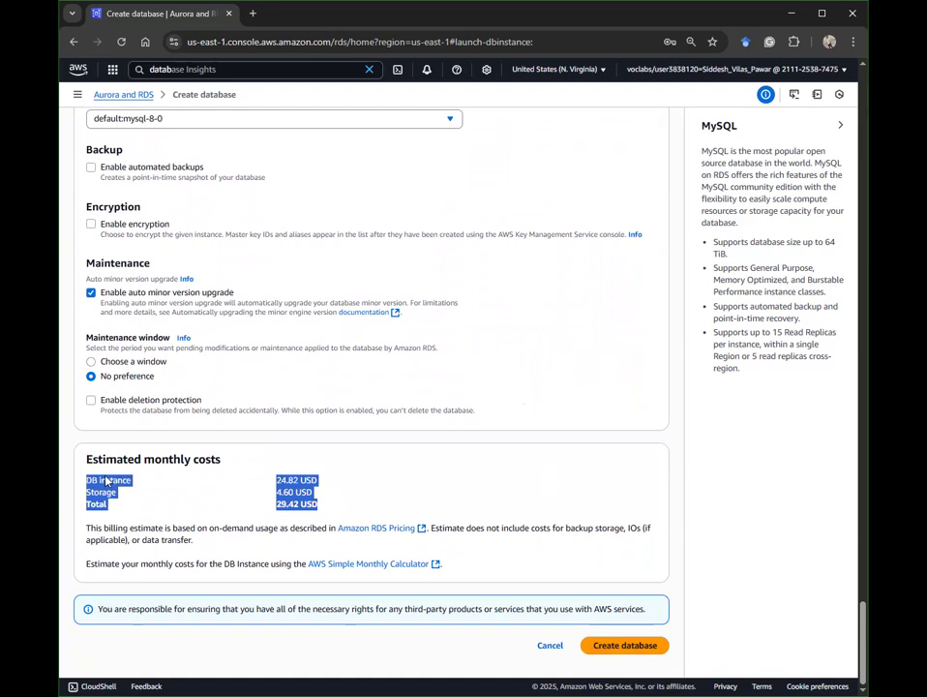
left_click(495, 474)
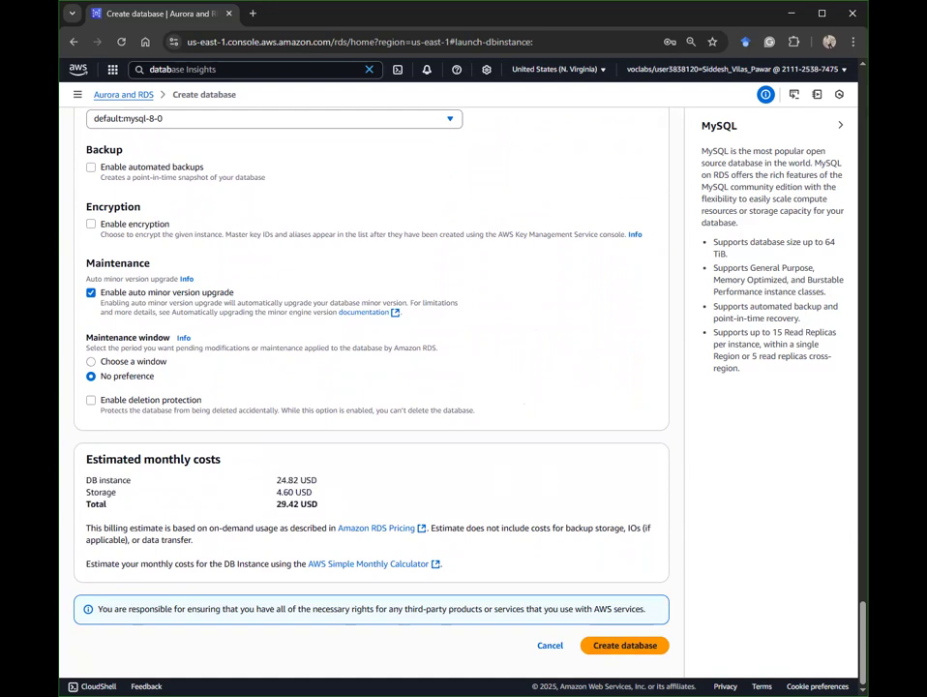
left_click(645, 647)
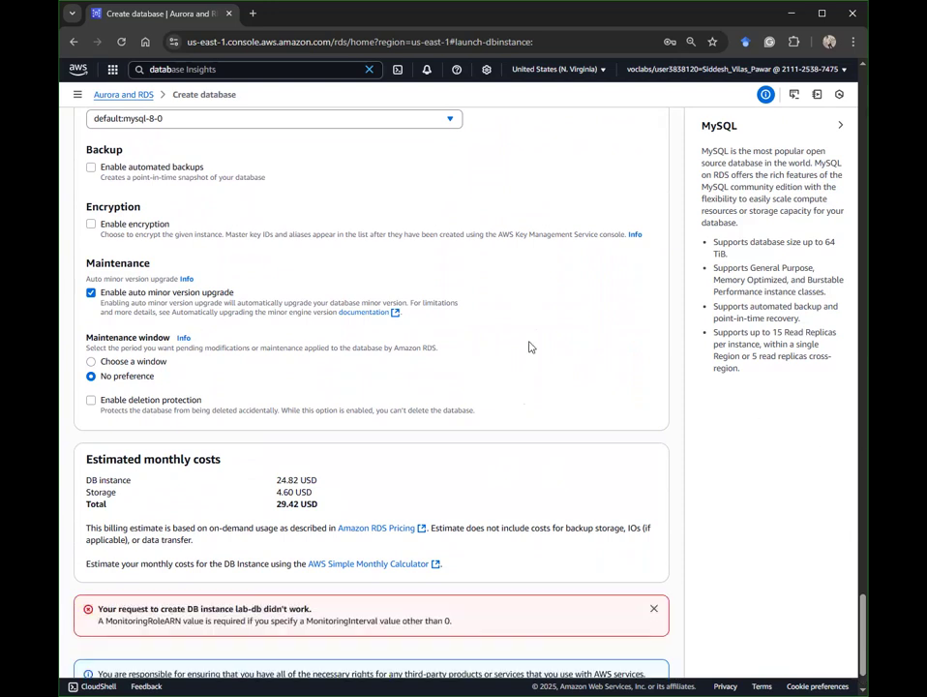
scroll(400, 250, "up", 5)
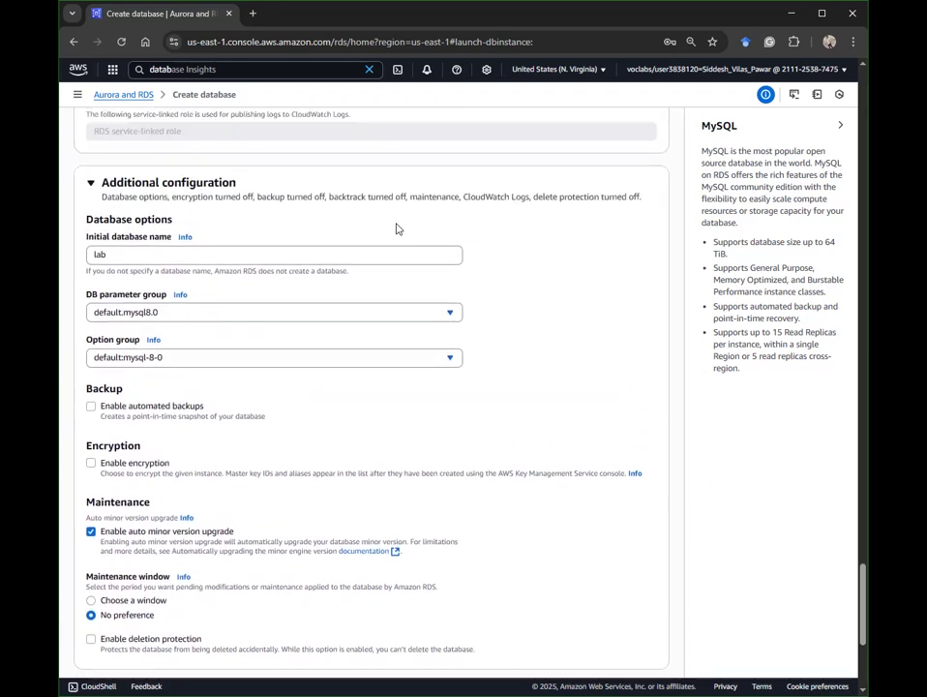
scroll(395, 225, "up", 10)
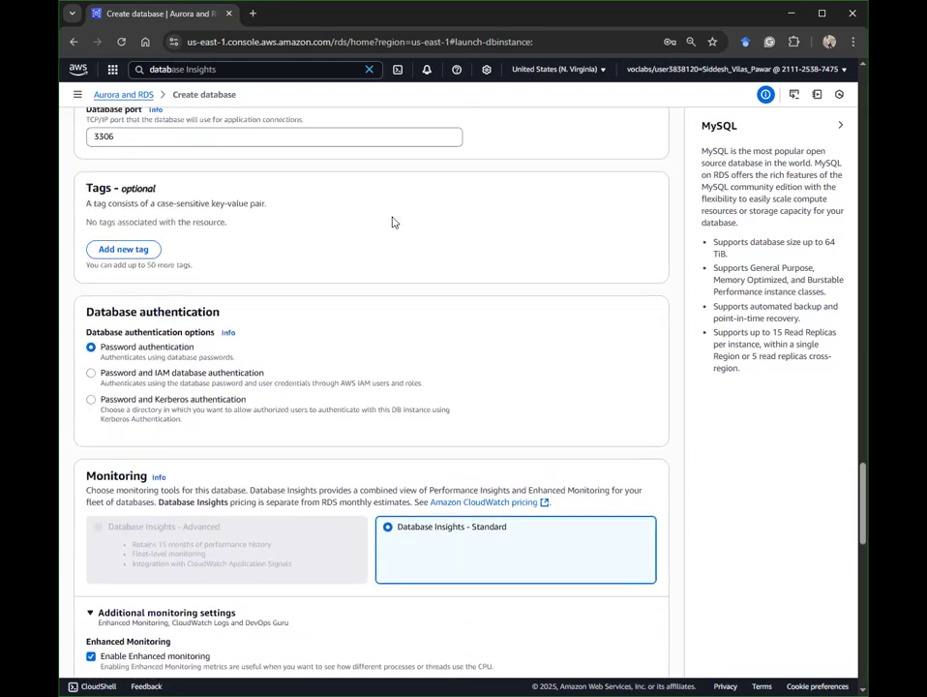
scroll(393, 221, "up", 10)
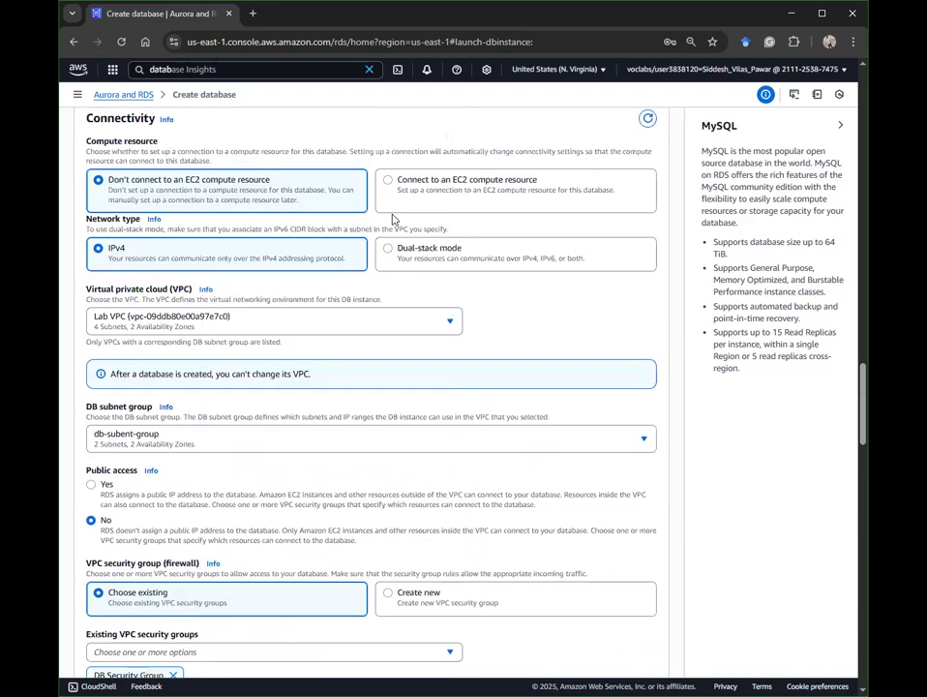
scroll(290, 221, "up", 1)
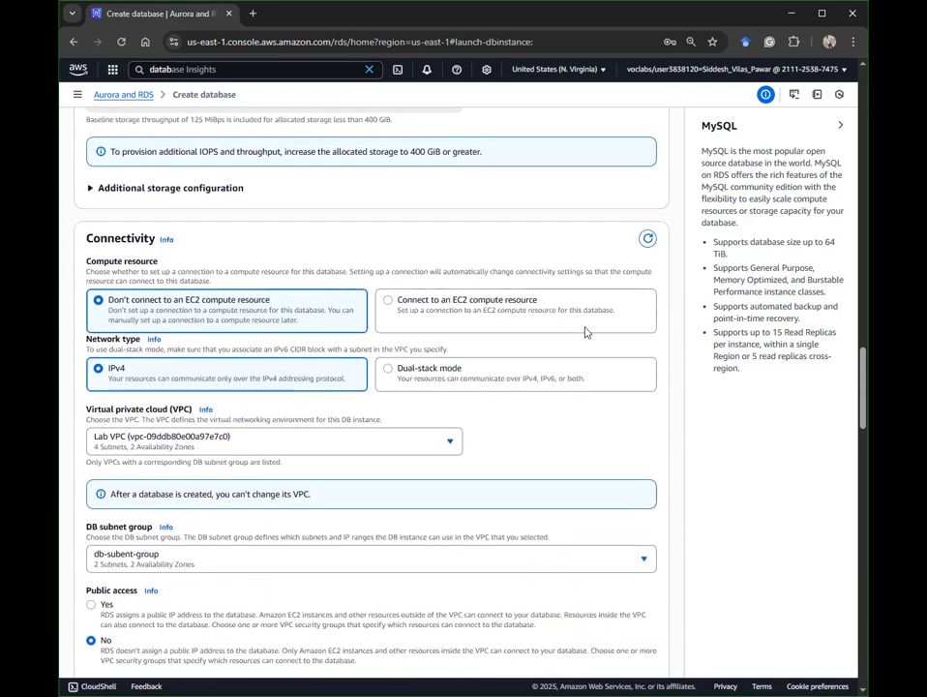
scroll(605, 306, "up", 5)
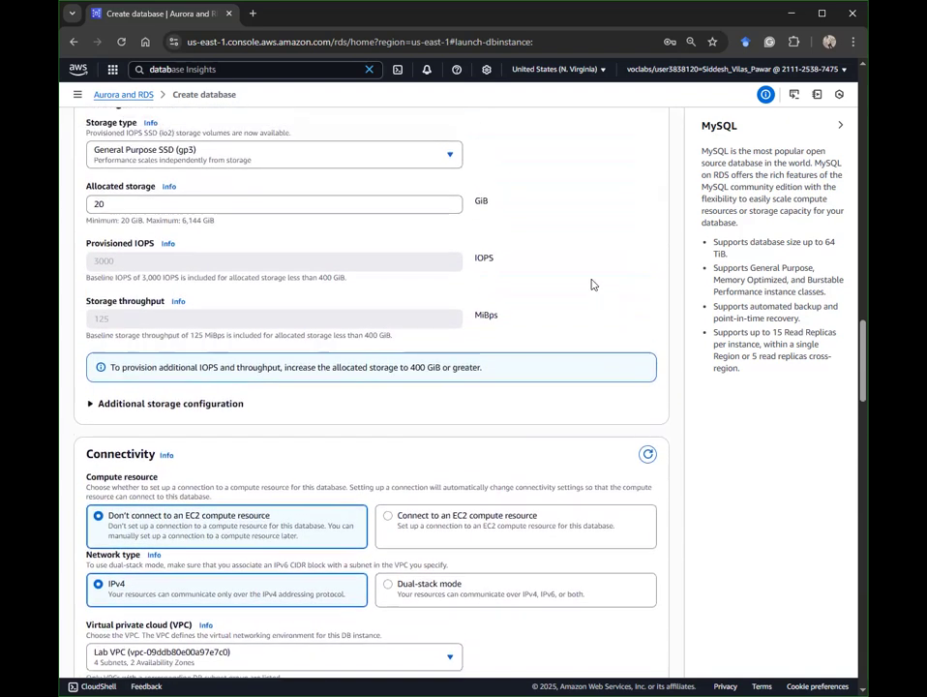
scroll(580, 271, "up", 3)
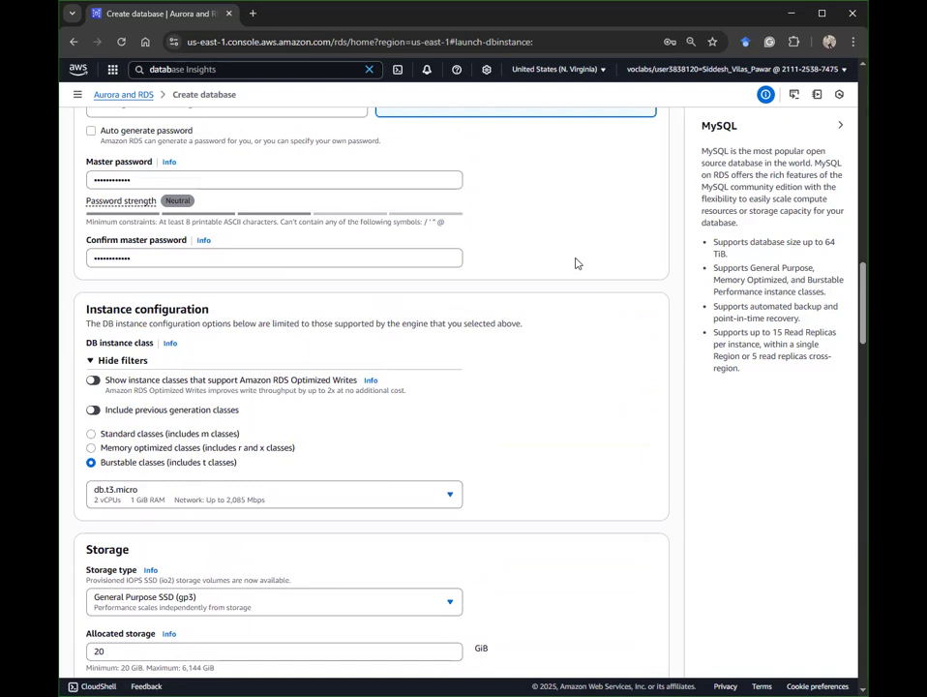
scroll(575, 262, "down", 15)
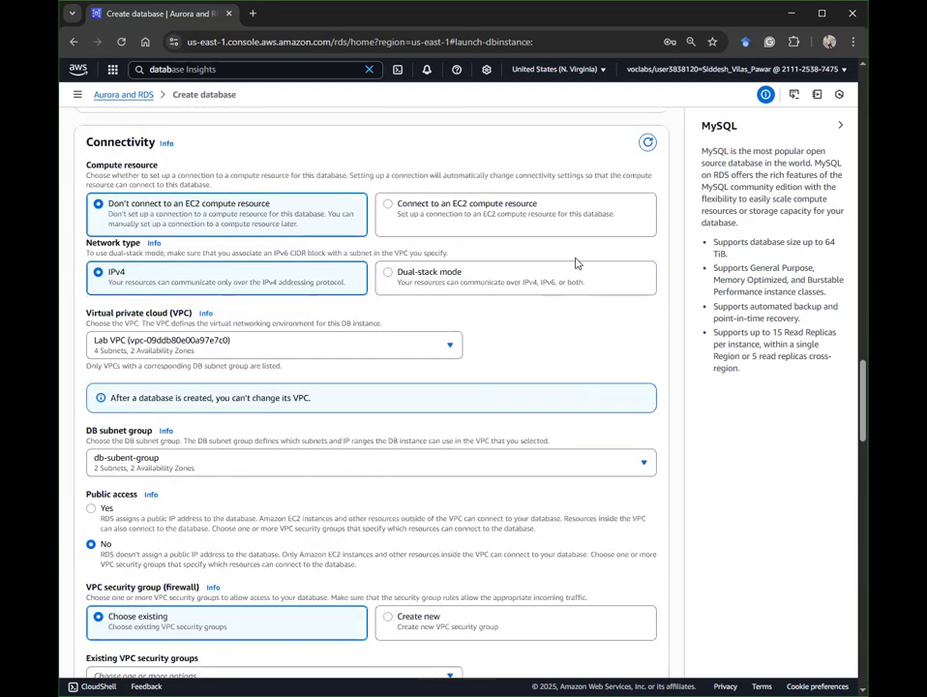
scroll(574, 260, "down", 6)
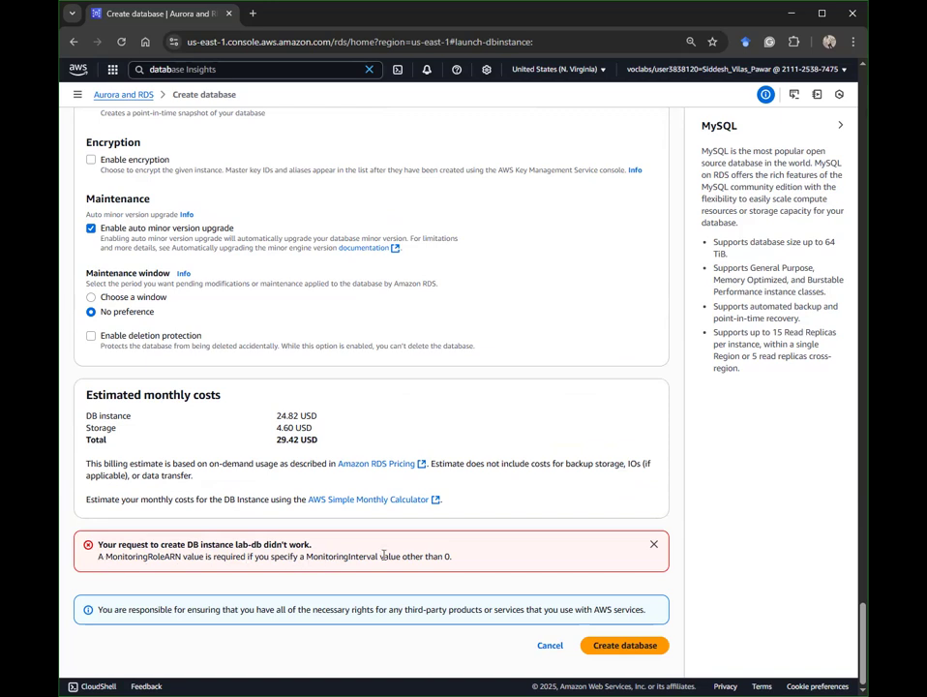
left_click_drag(384, 559, 327, 568)
left_click_drag(482, 564, 327, 573)
scroll(376, 455, "up", 5)
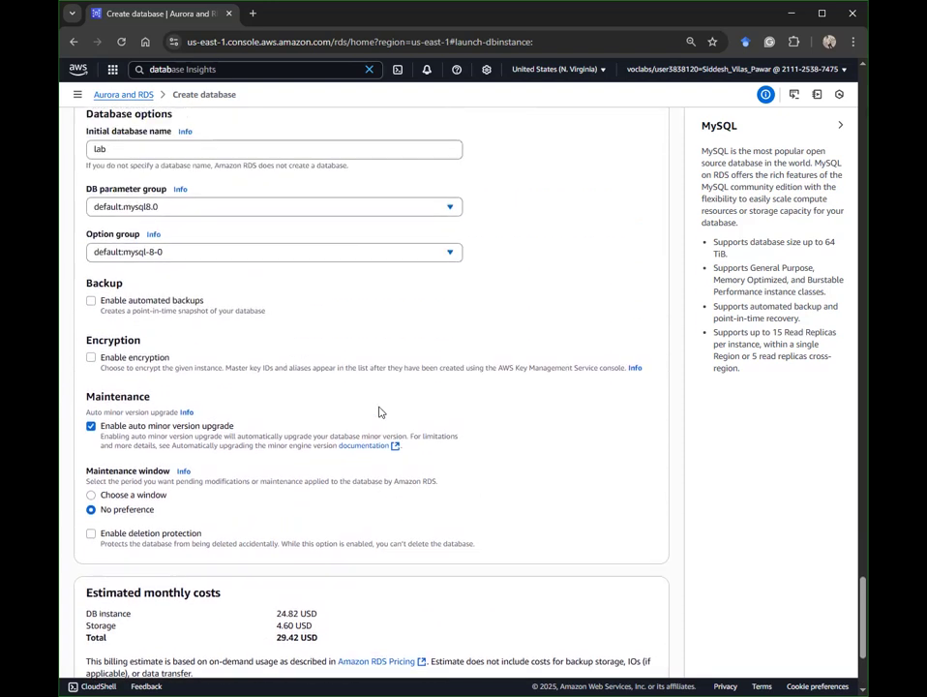
scroll(379, 411, "up", 3)
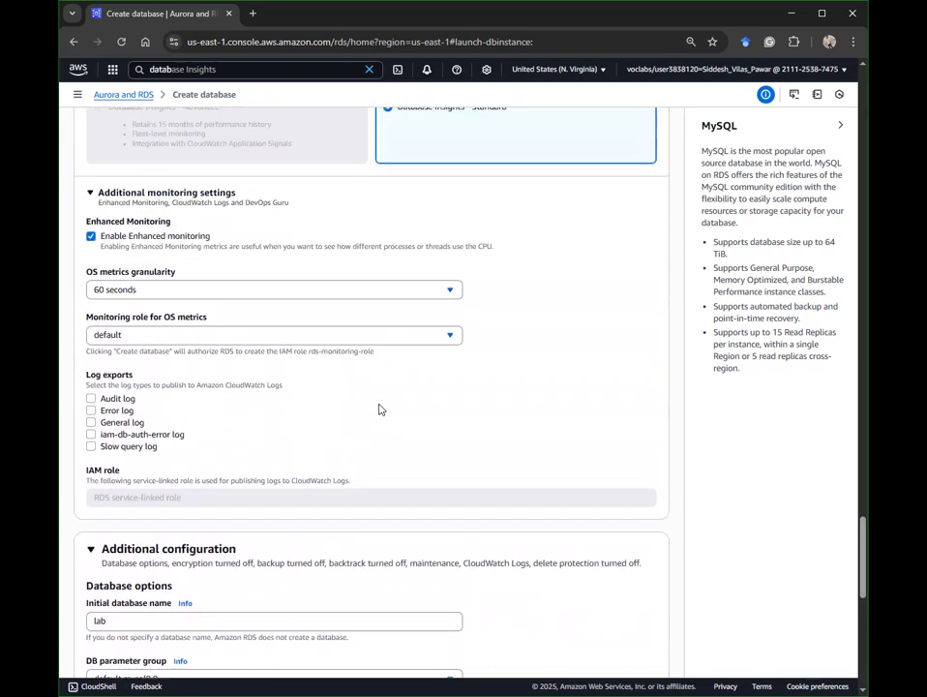
scroll(379, 409, "up", 1)
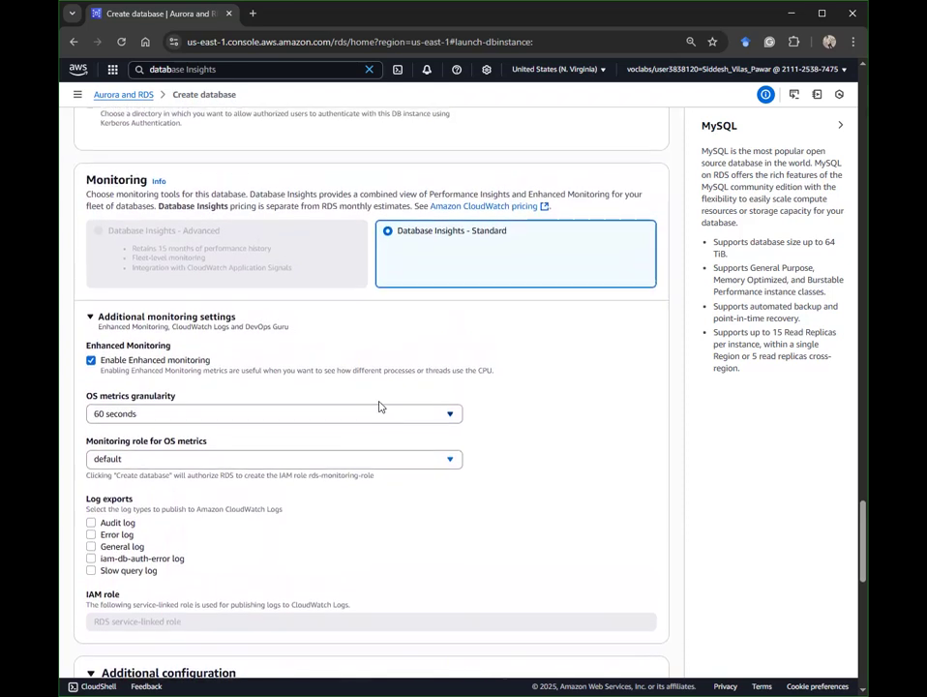
scroll(379, 405, "down", 2)
scroll(379, 406, "down", 1)
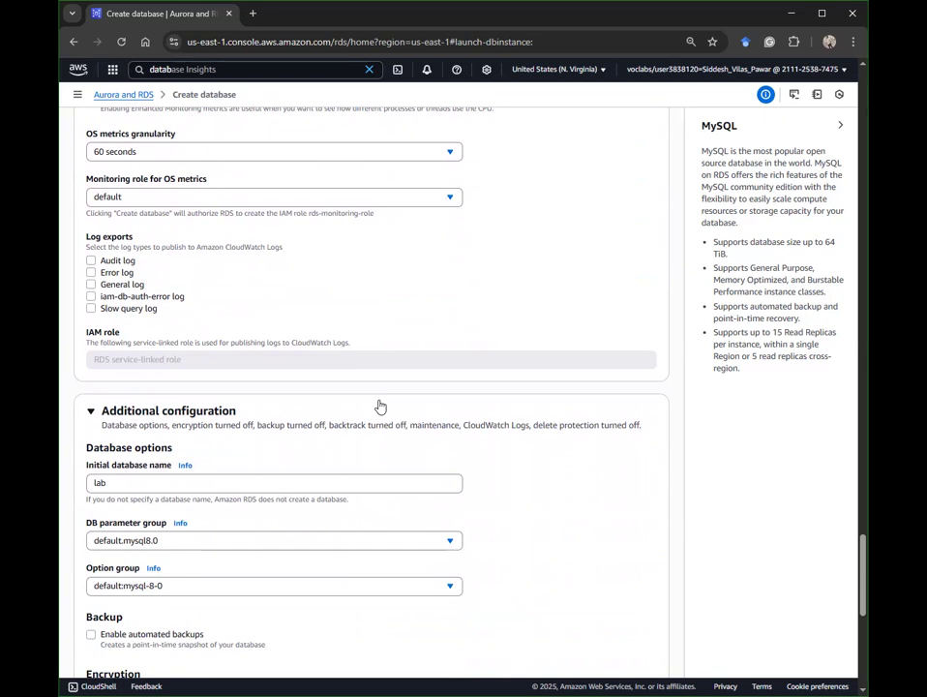
scroll(379, 405, "up", 5)
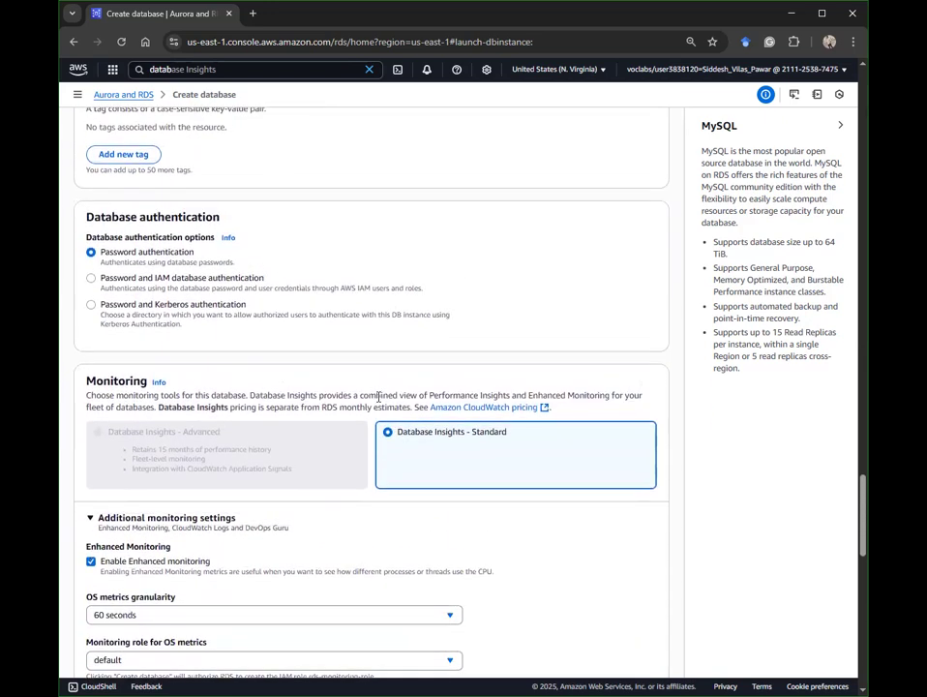
Step: Disable Enhanced Monitoring under Additional monitoring settings and resubmit the lab-db database creation
left_click(111, 518)
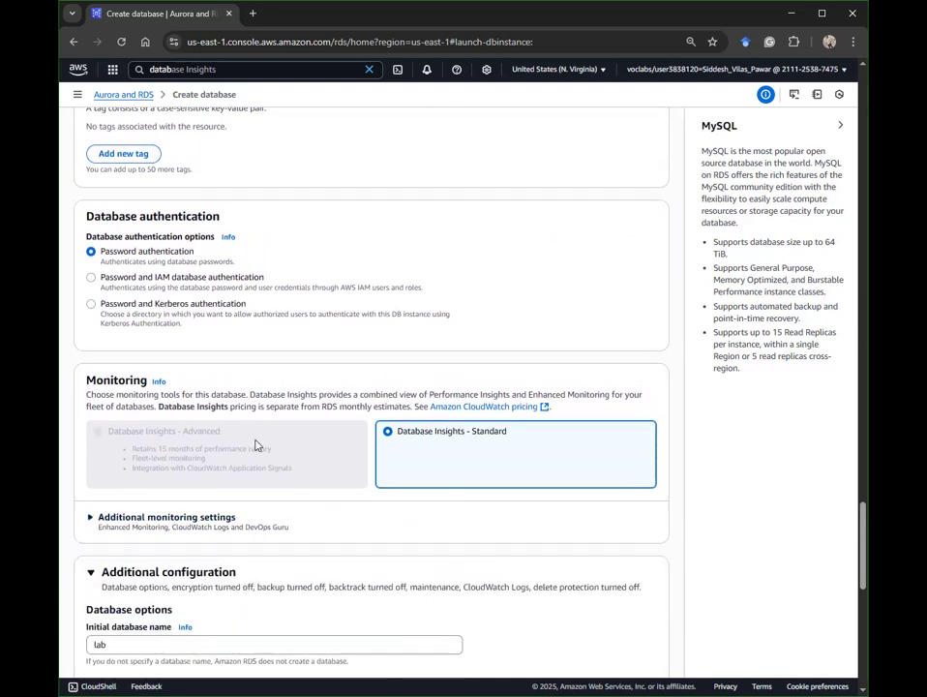
scroll(213, 440, "down", 2)
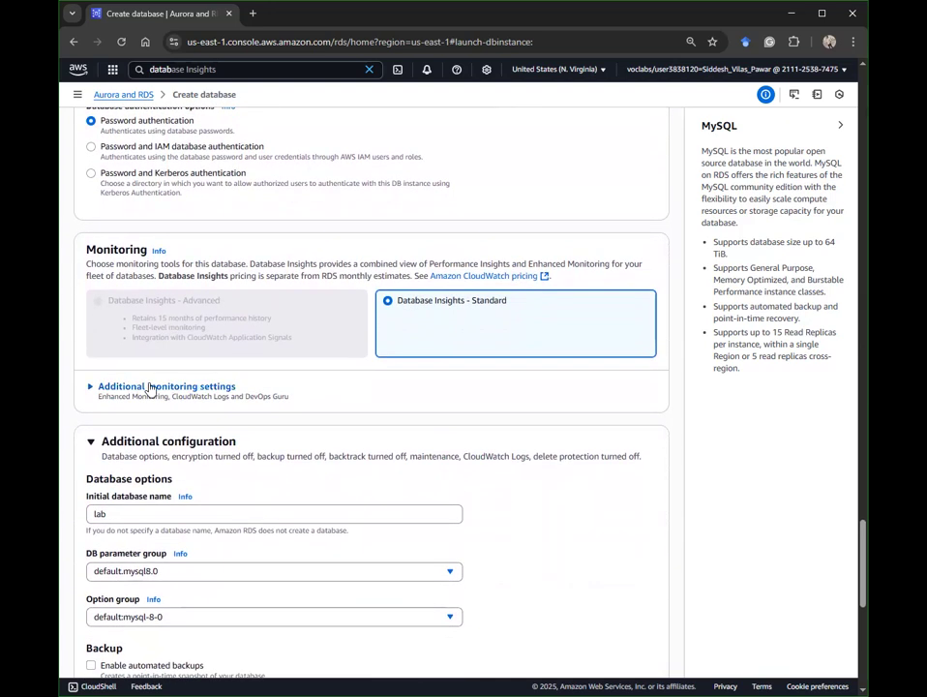
left_click(150, 387)
left_click(91, 429)
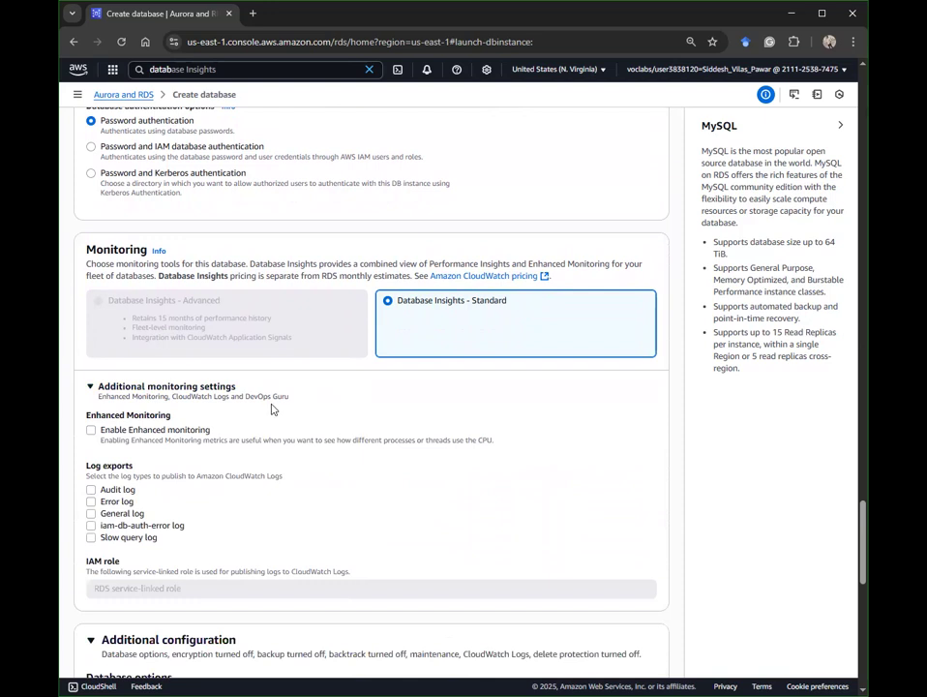
scroll(271, 406, "down", 3)
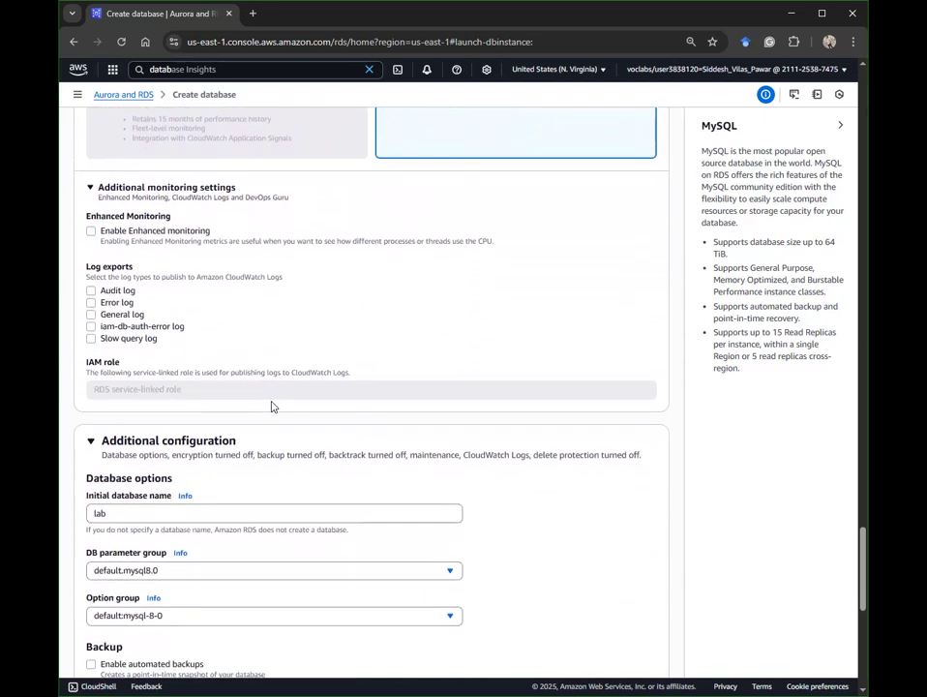
scroll(272, 406, "down", 8)
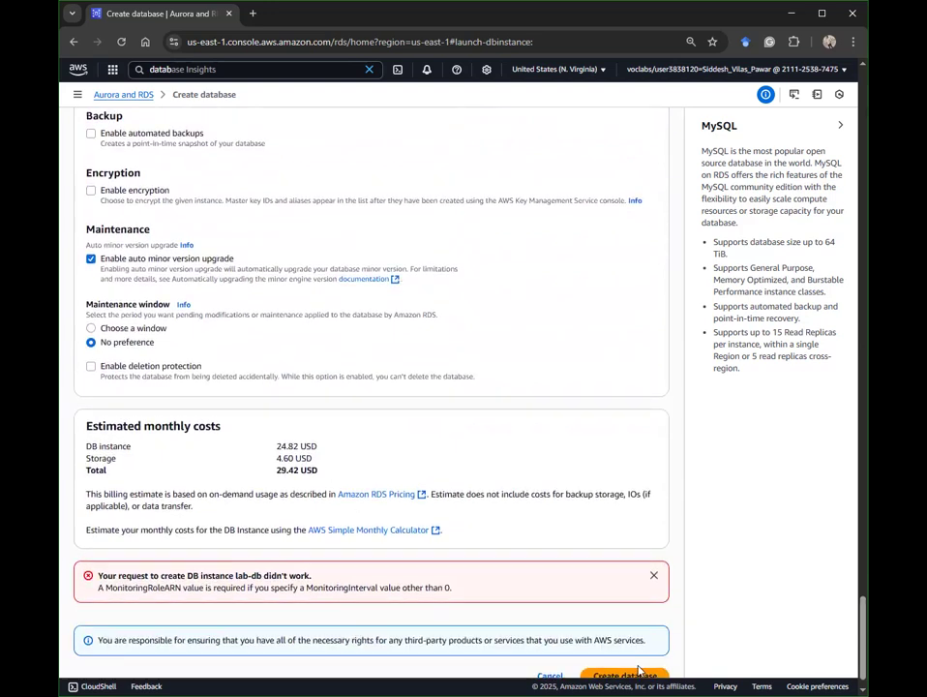
left_click(638, 669)
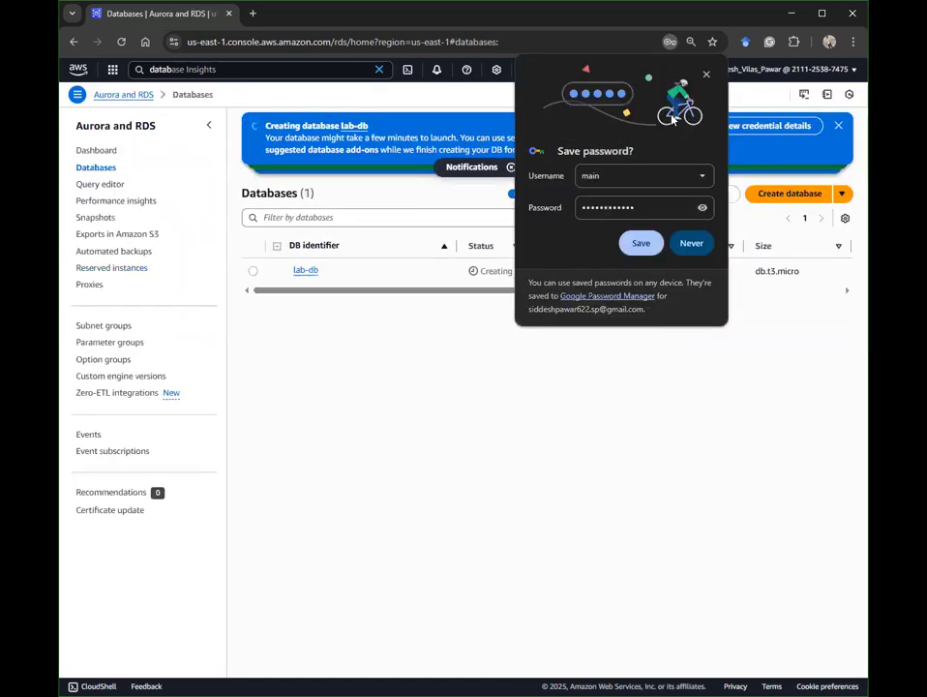
Step: Dismiss the Save password bubble and close the Suggested add-ons dialog for lab-db
left_click(707, 76)
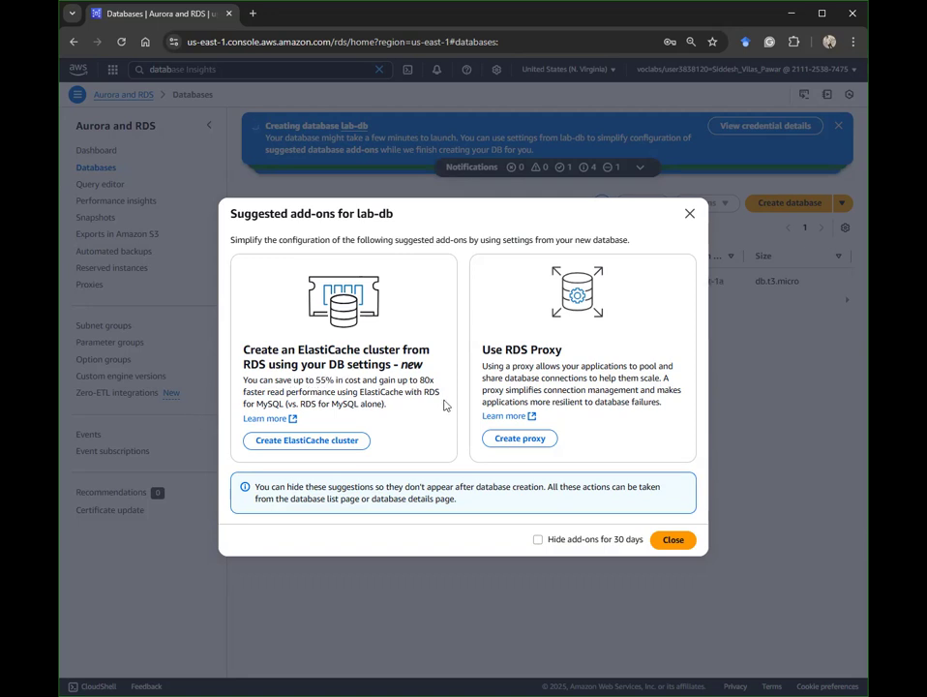
left_click(675, 540)
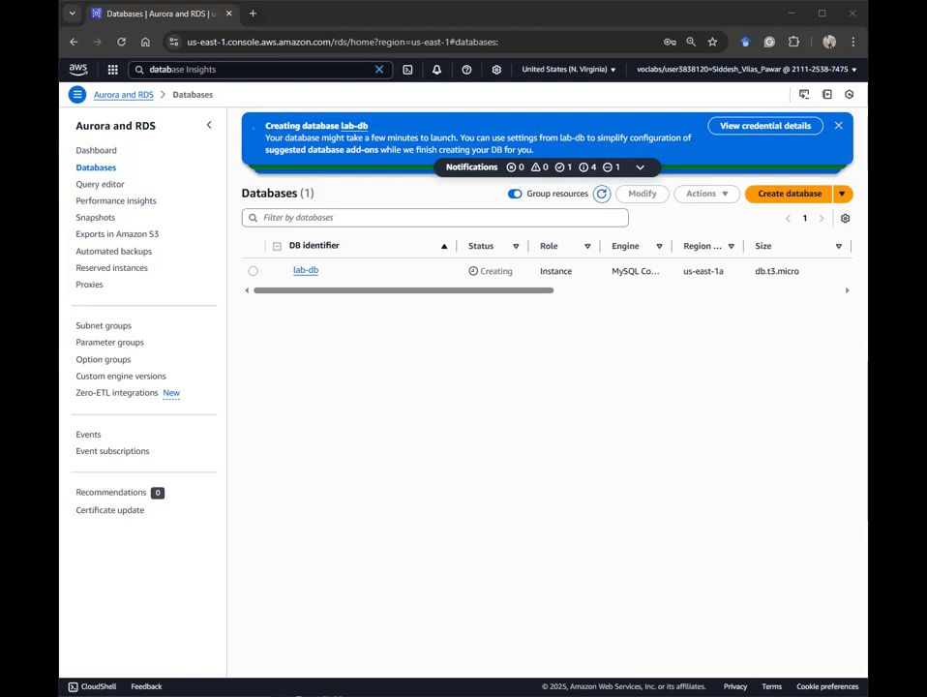
Step: Load the web app at 3.85.82.75 in a new tab and open its RDS connection form
left_click(253, 12)
type("3.85.82.75")
key("Return")
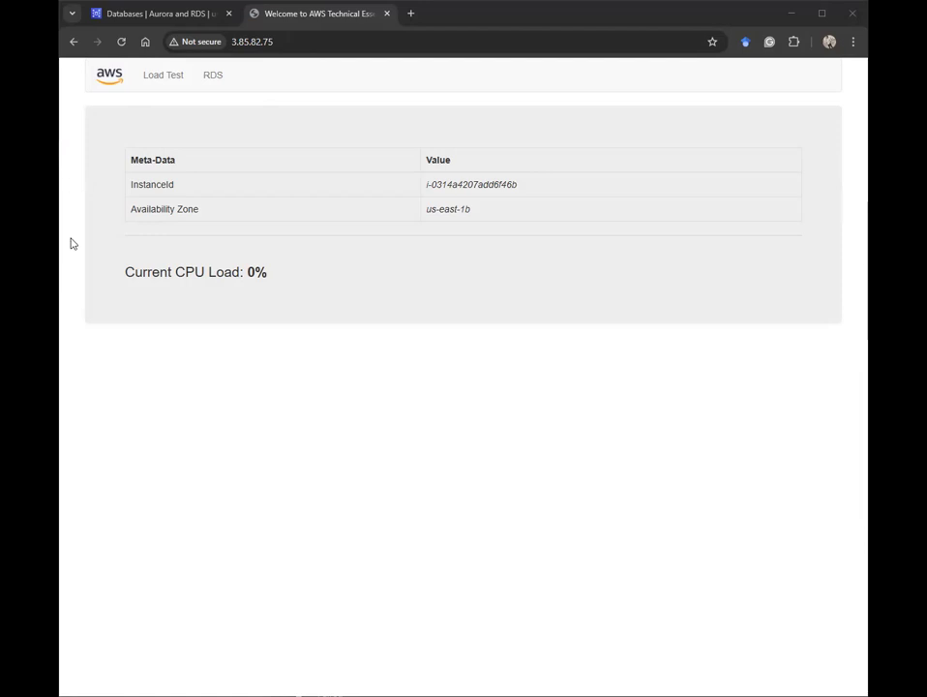
left_click(214, 76)
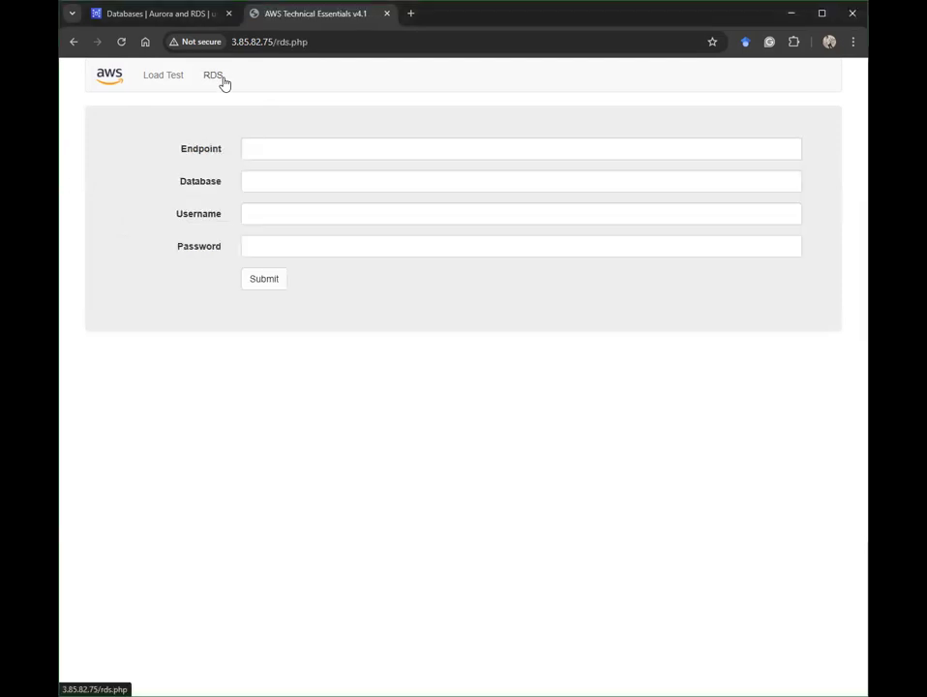
left_click(274, 152)
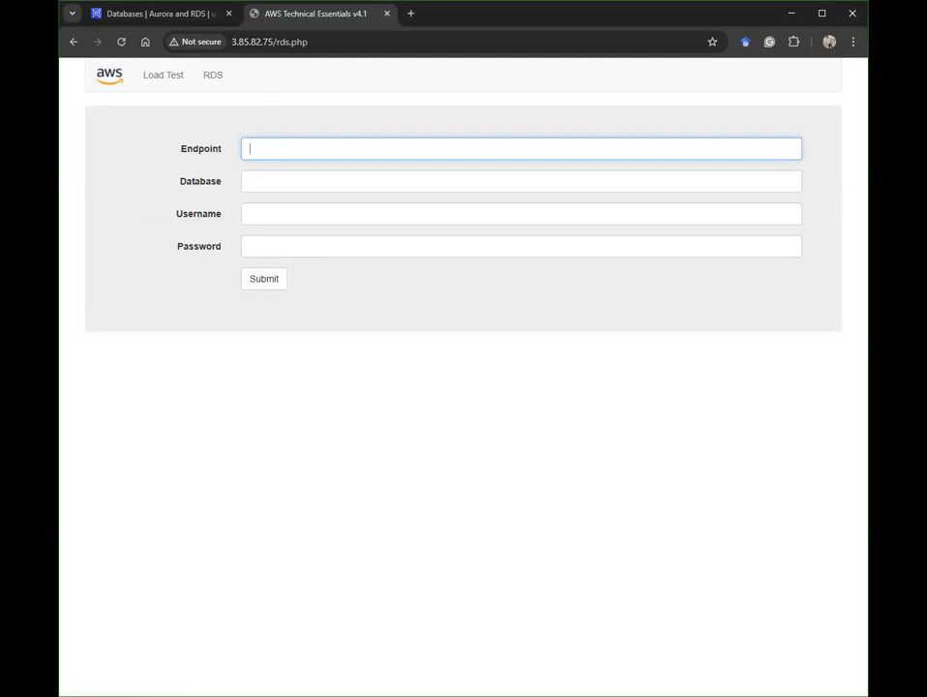
left_click(136, 12)
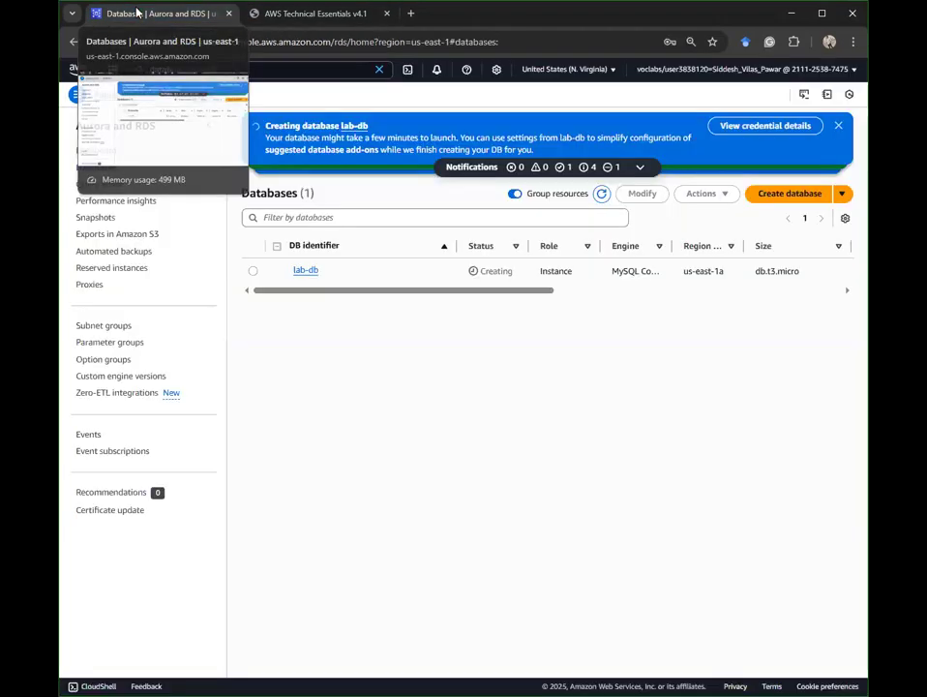
Step: Open lab-db's details page and refresh its status
left_click(299, 273)
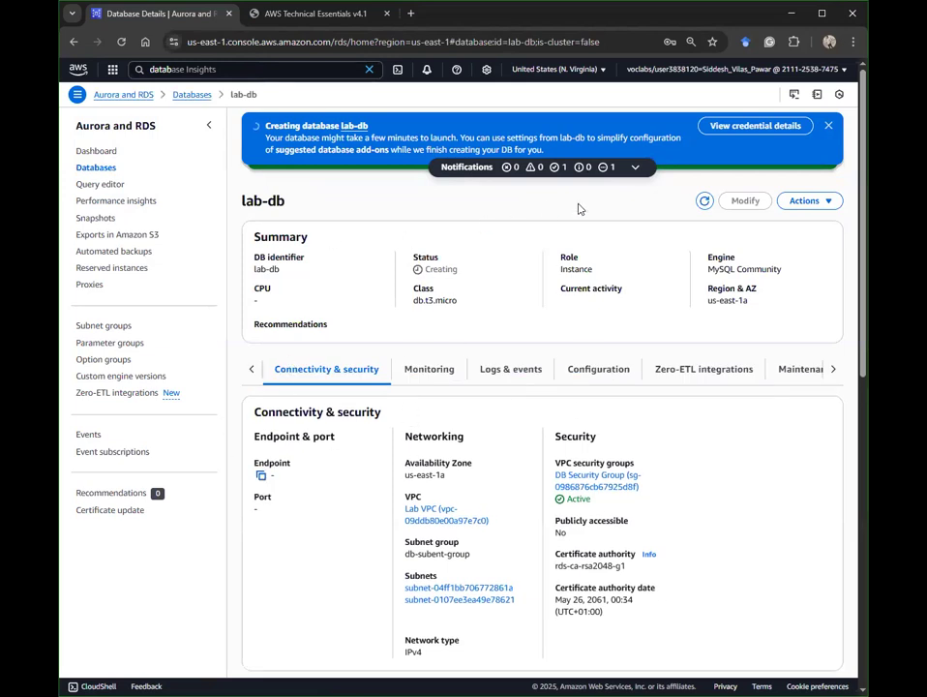
left_click(828, 128)
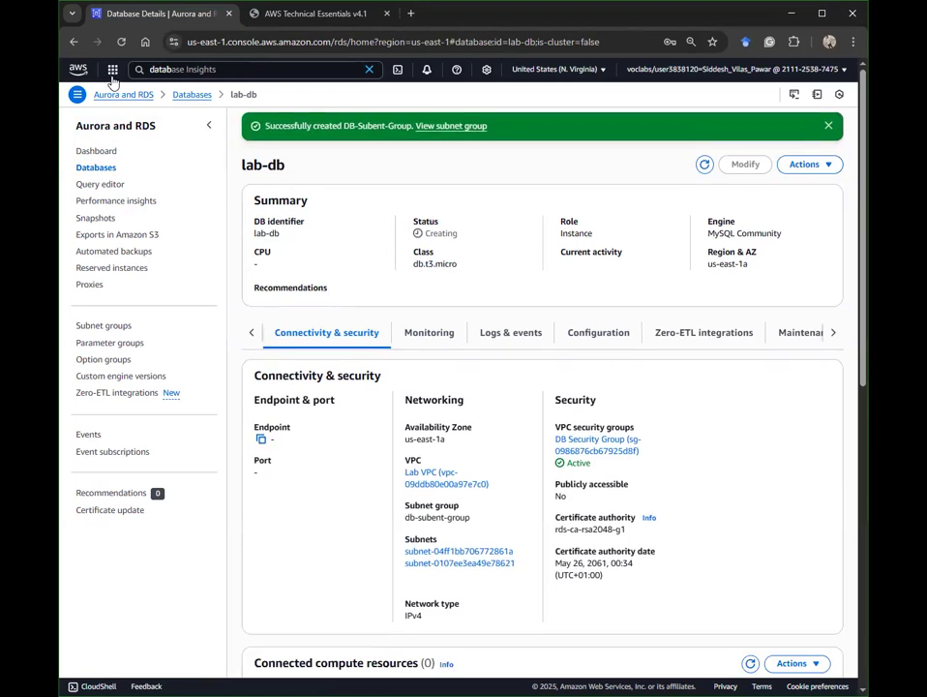
left_click(124, 43)
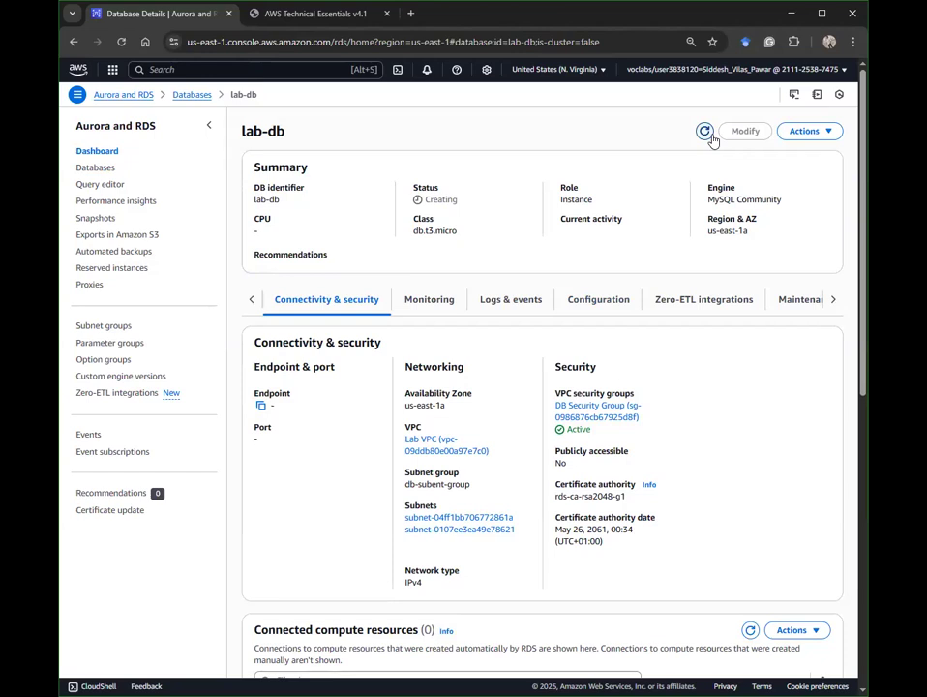
left_click(706, 133)
Step: Copy the endpoint and check lab-db's monitoring metrics while it is still Creating
left_click(260, 407)
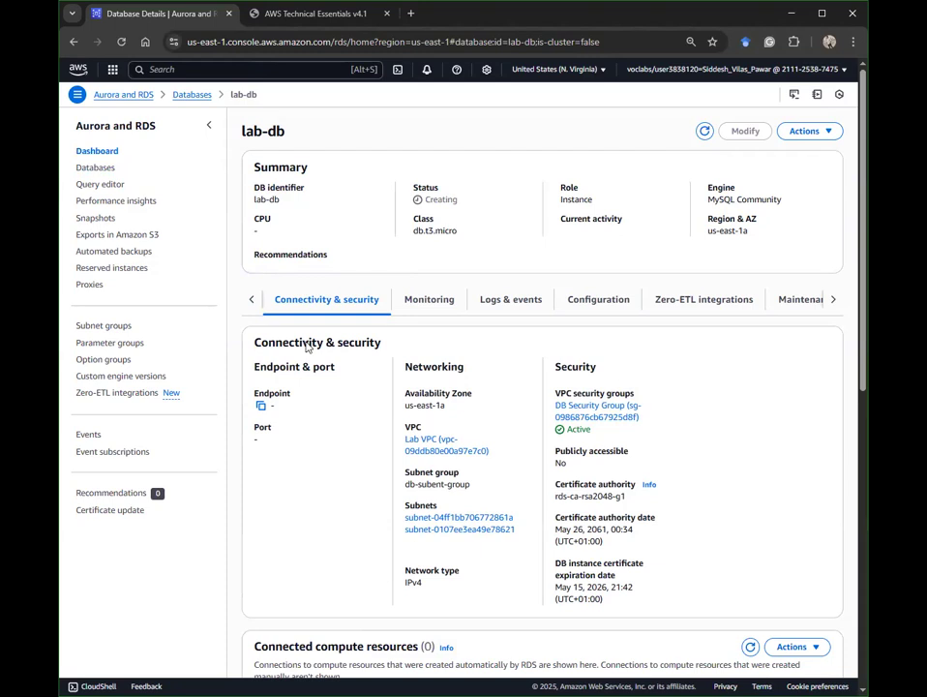
left_click(393, 295)
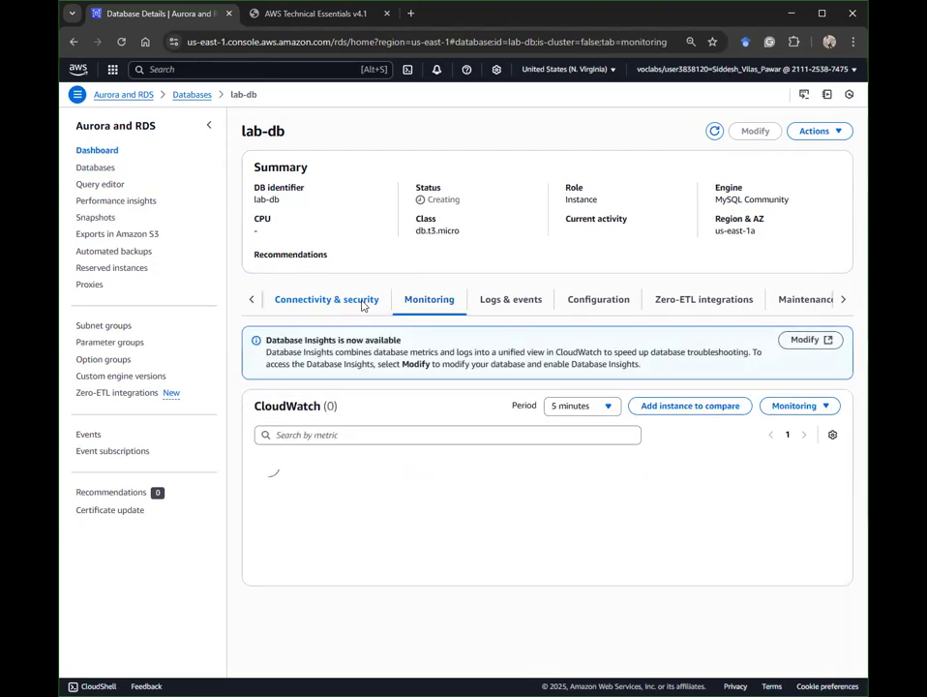
left_click(363, 306)
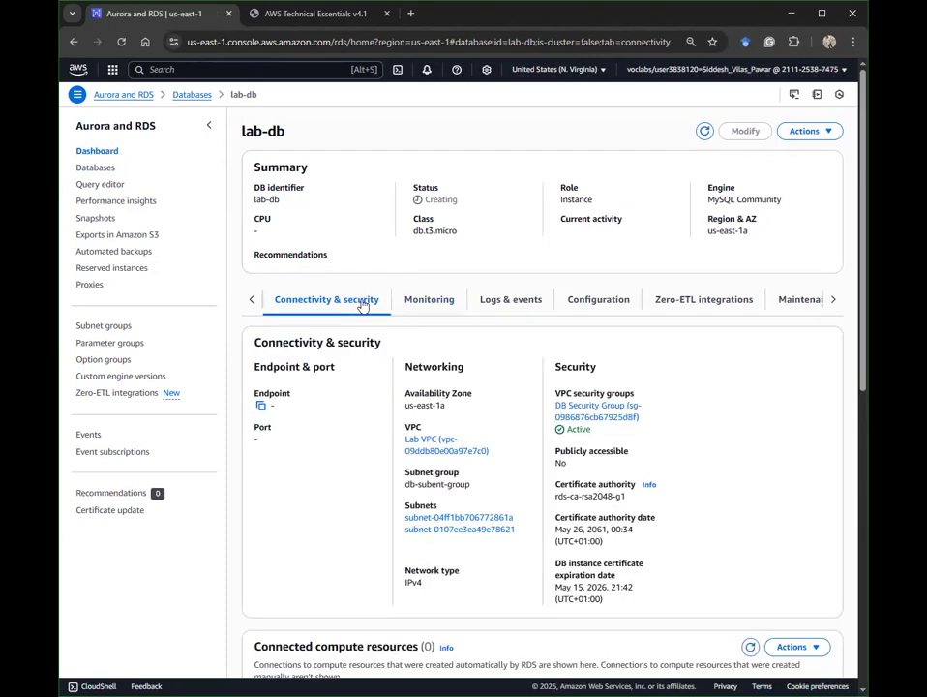
left_click(413, 302)
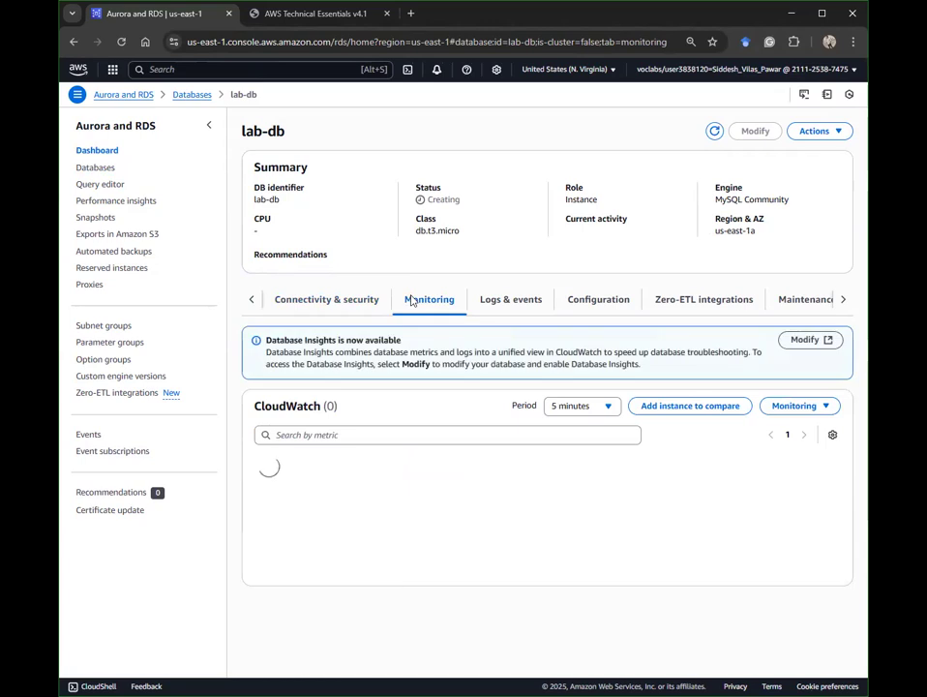
double_click(431, 201)
left_click(475, 209)
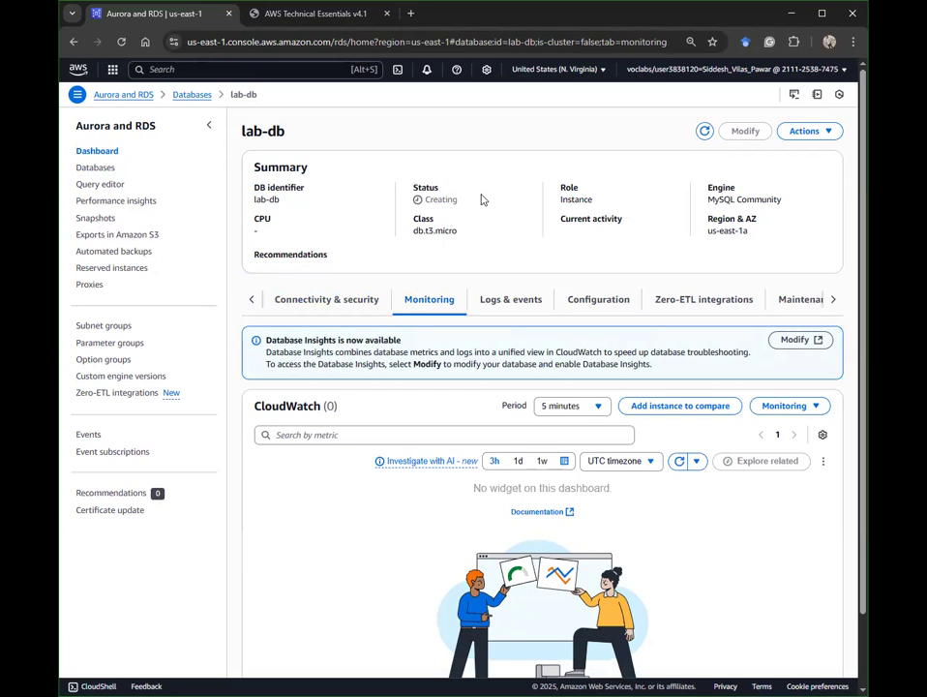
left_click(320, 302)
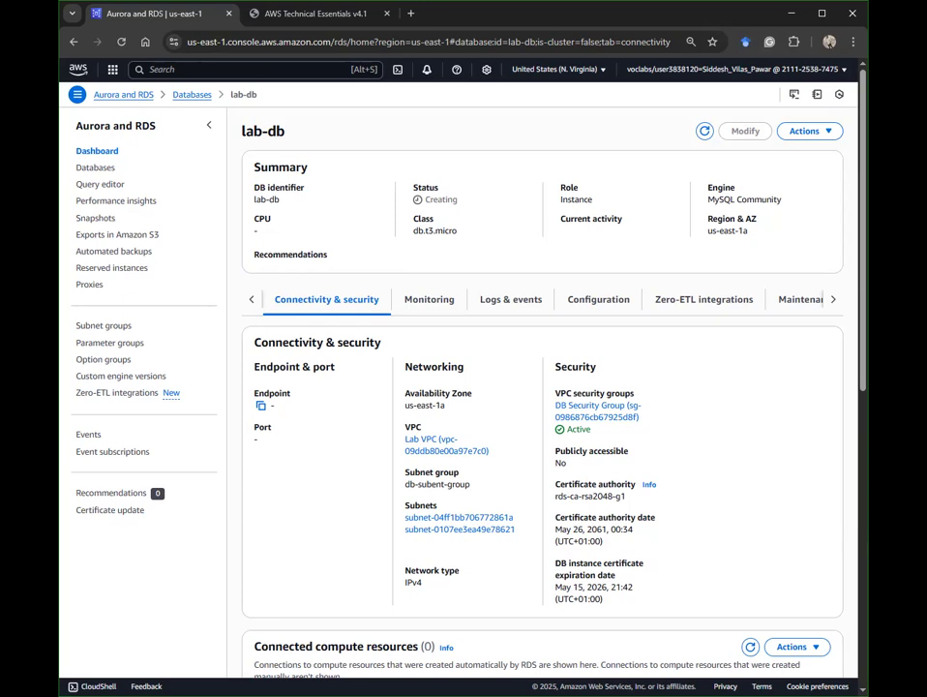
left_click(414, 304)
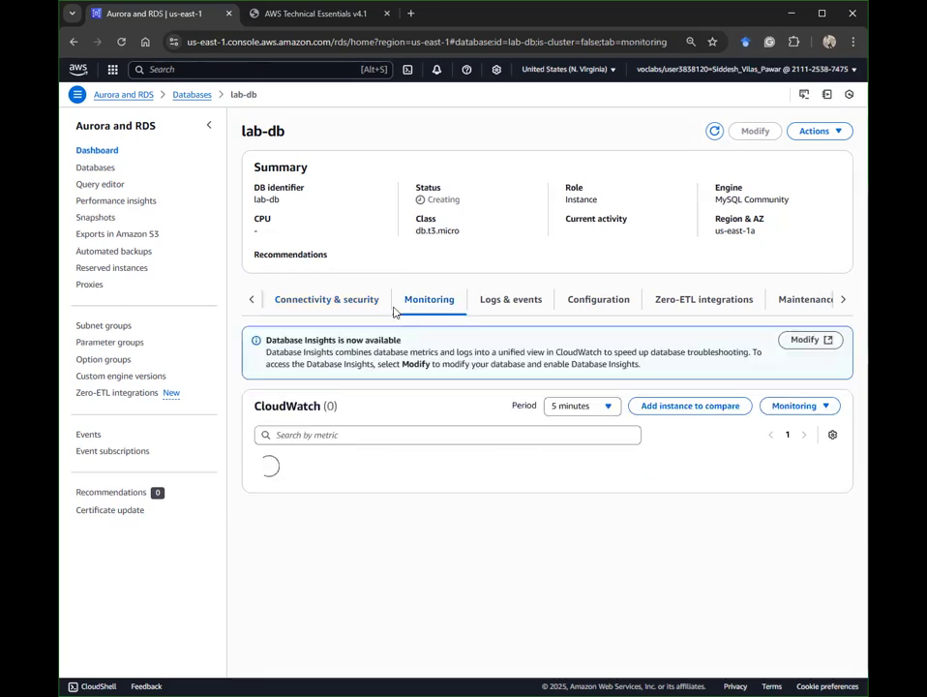
left_click(350, 309)
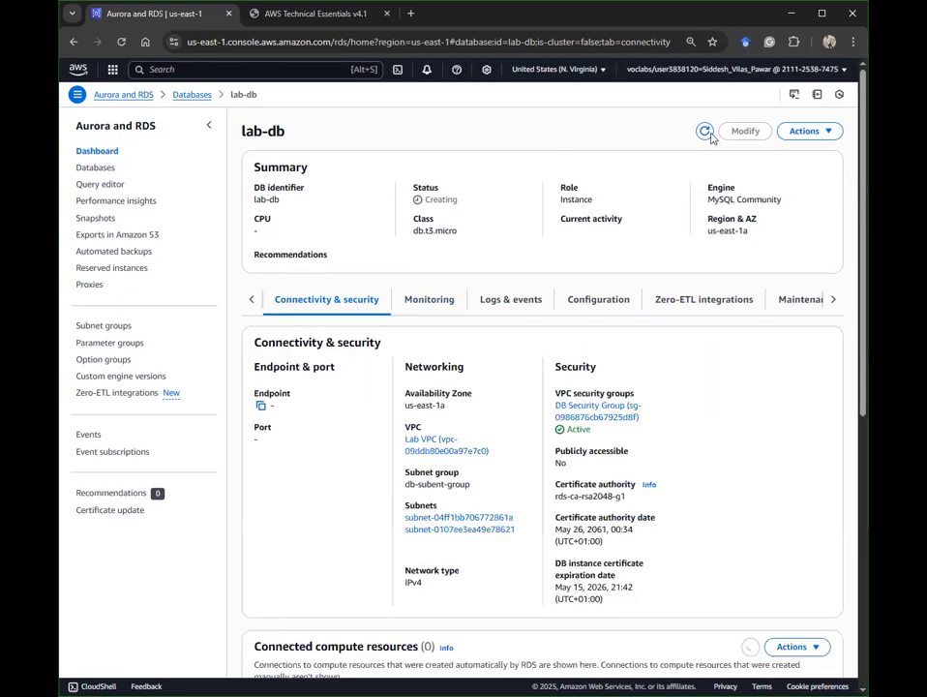
left_click(705, 131)
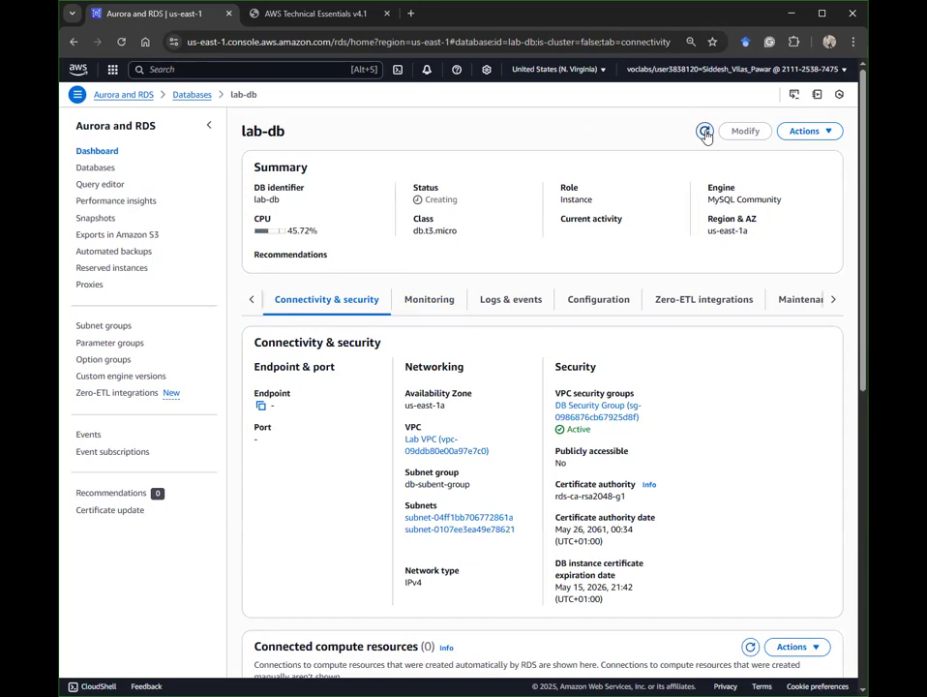
right_click(705, 133)
left_click(569, 142)
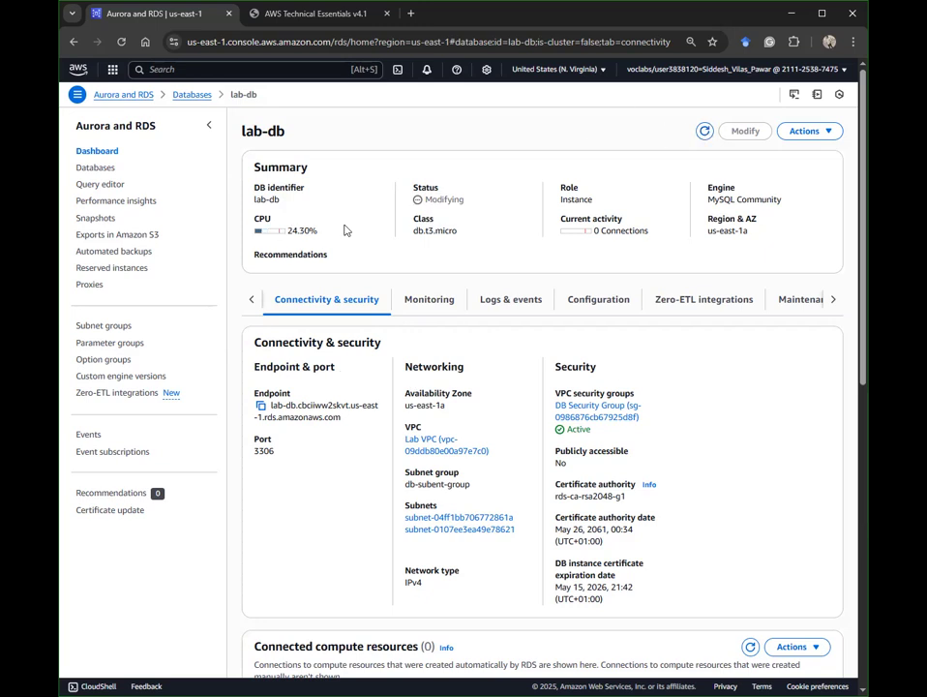
Step: Copy lab-db's endpoint, now on port 3306, and switch to the web app's database form
left_click(437, 300)
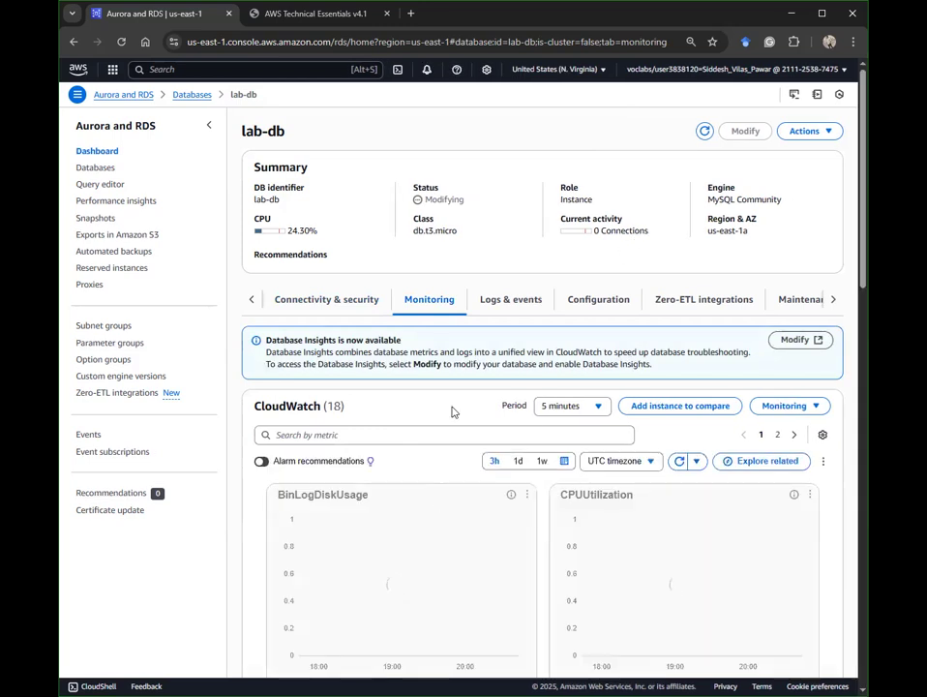
scroll(429, 397, "down", 10)
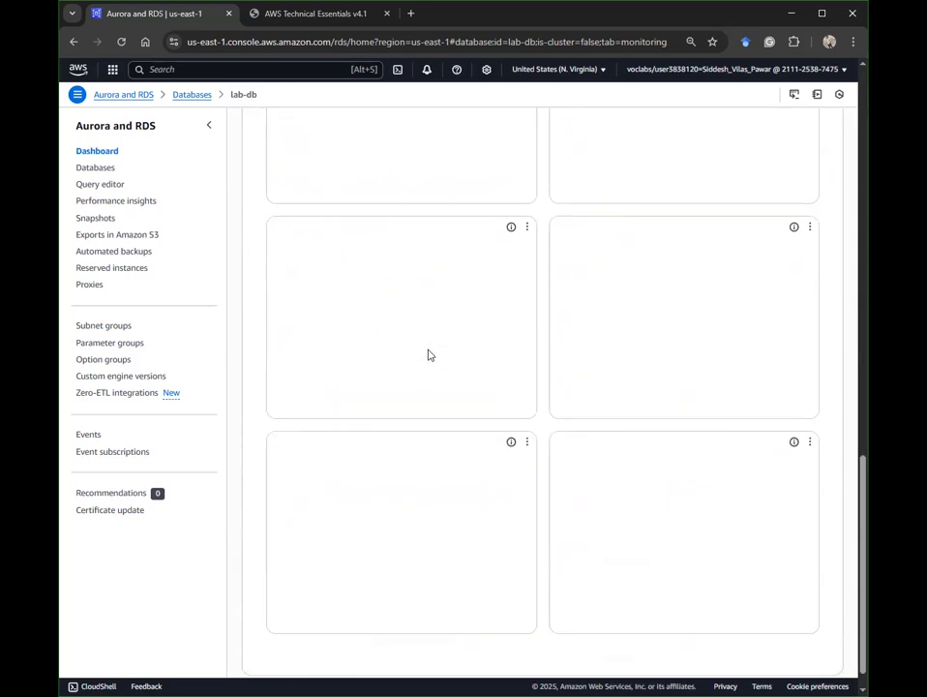
scroll(734, 327, "up", 10)
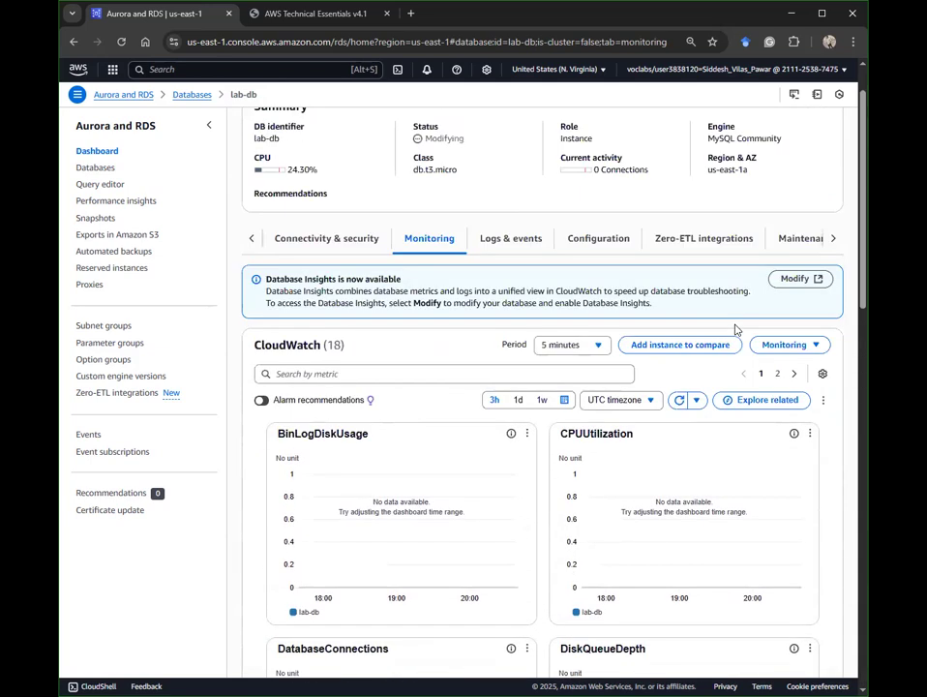
scroll(542, 305, "up", 1)
left_click(370, 296)
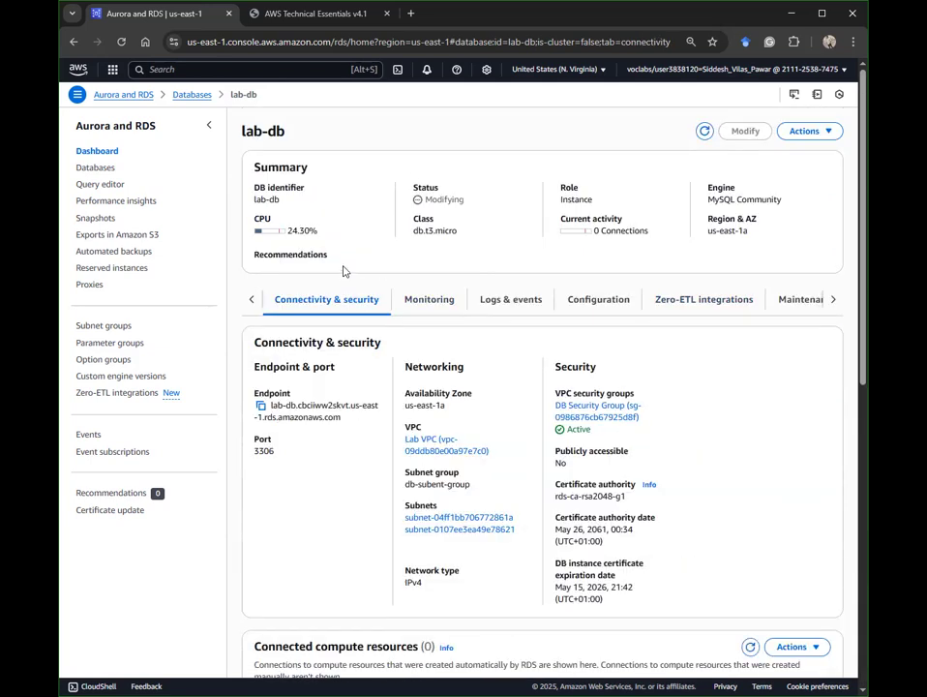
left_click(261, 405)
left_click(343, 14)
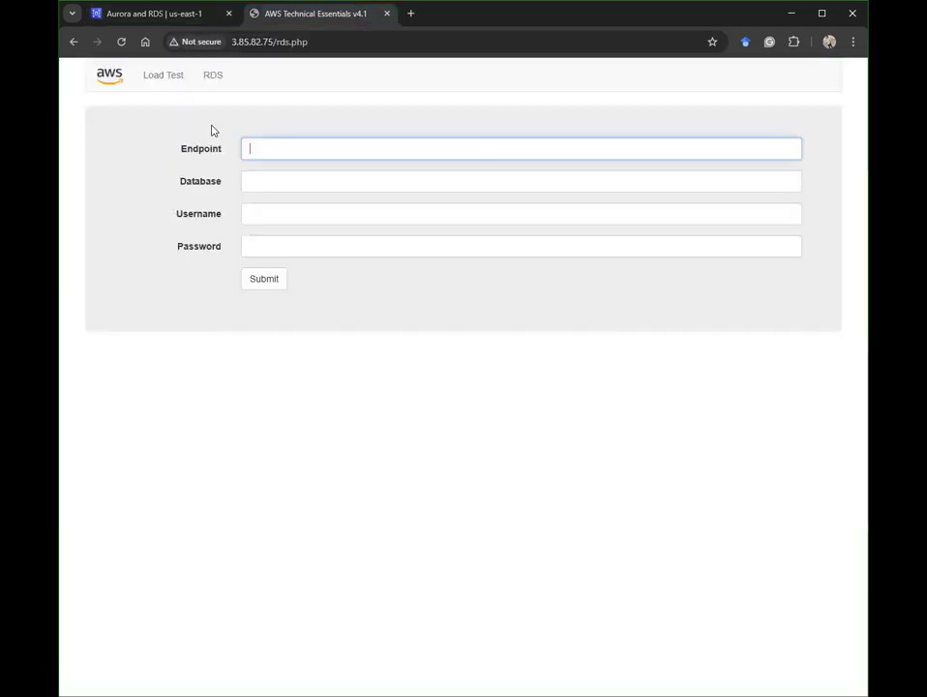
Step: Connect the web app to lab-db's endpoint with database lab and the master username and password
key("ctrl+v")
left_click(637, 175)
type("lab")
key("Tab")
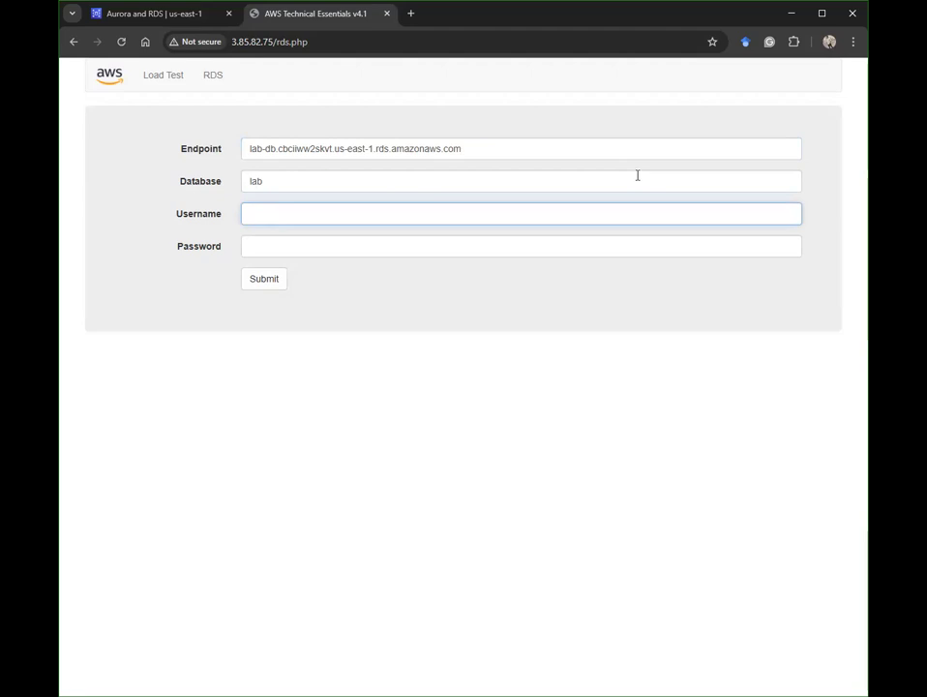
type("main")
key("Tab")
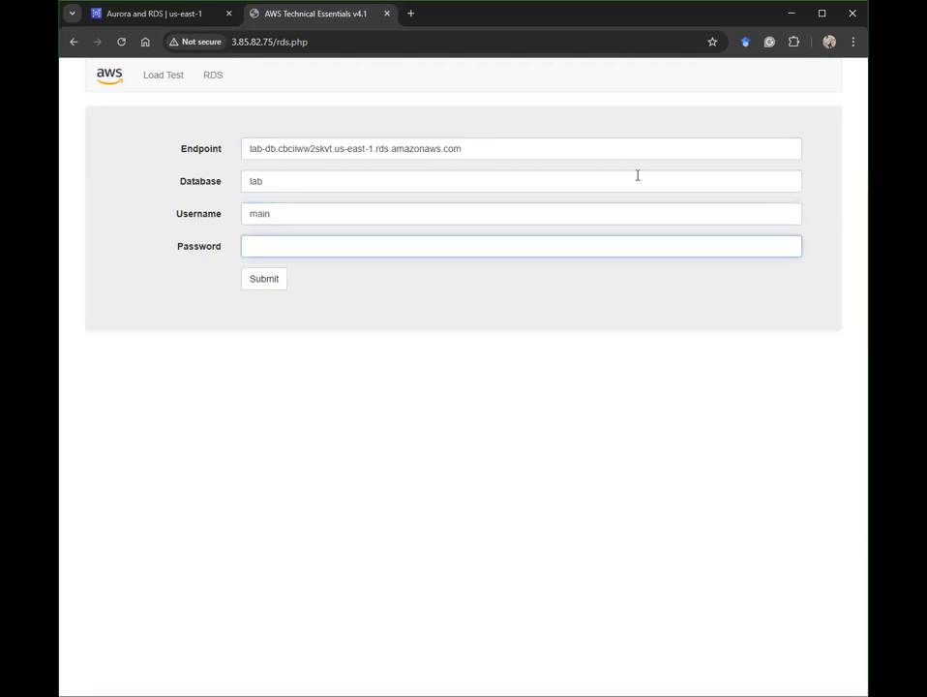
type("l")
left_click(257, 278)
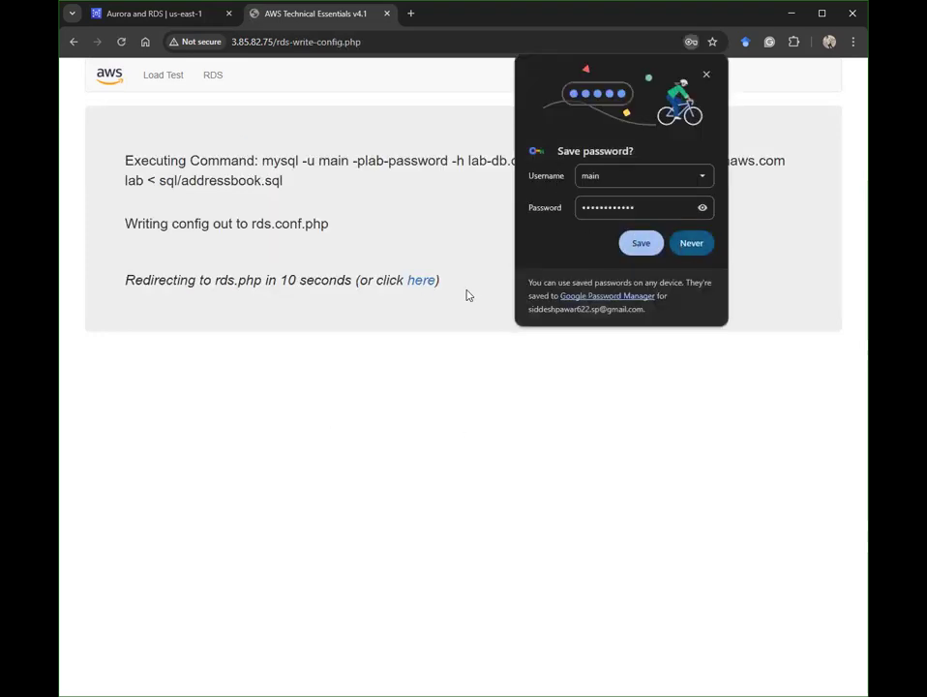
left_click(691, 243)
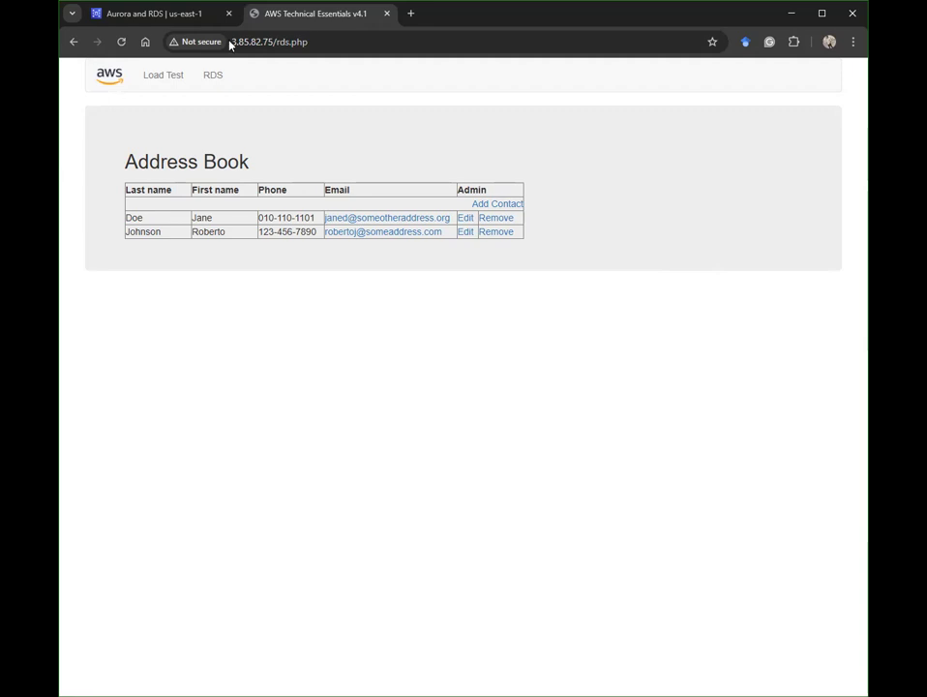
left_click(189, 15)
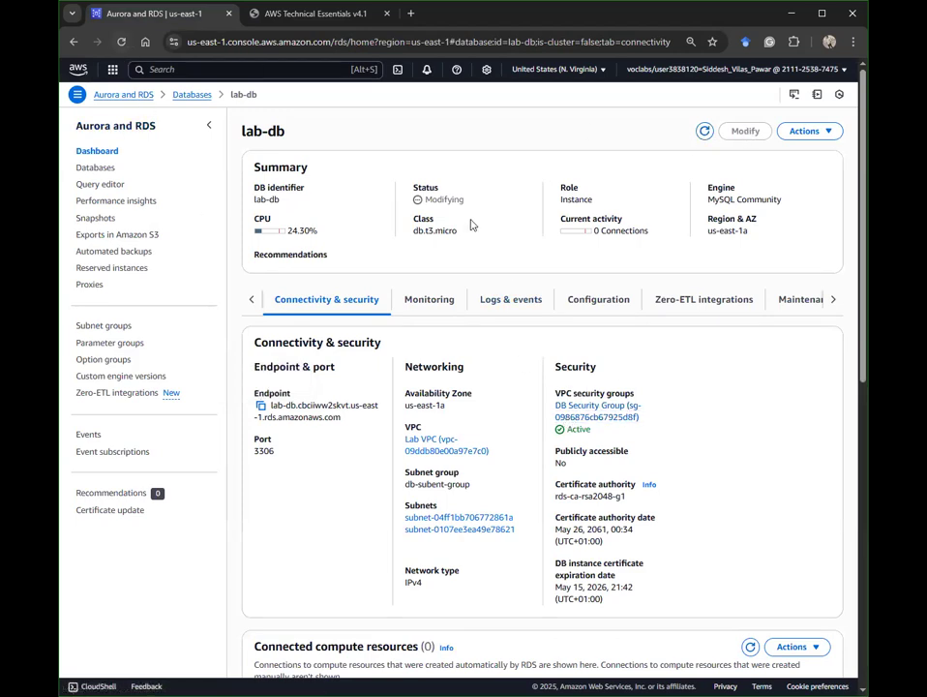
Step: Refresh lab-db's summary and check its current connections in the monitoring metrics
left_click_drag(412, 185, 492, 195)
left_click(492, 196)
left_click(706, 135)
left_click(434, 299)
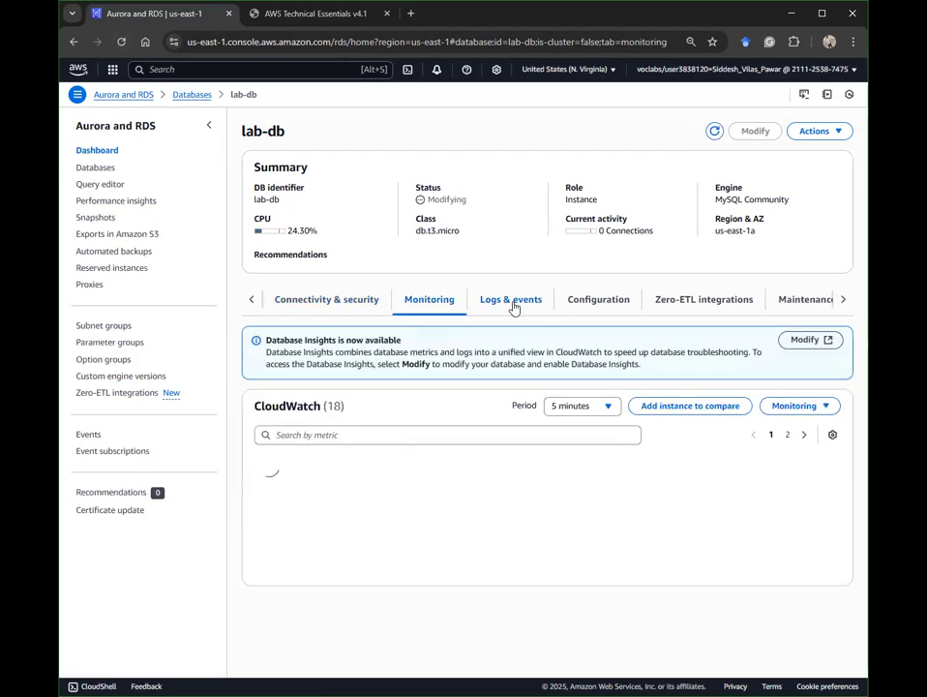
left_click_drag(591, 232, 650, 232)
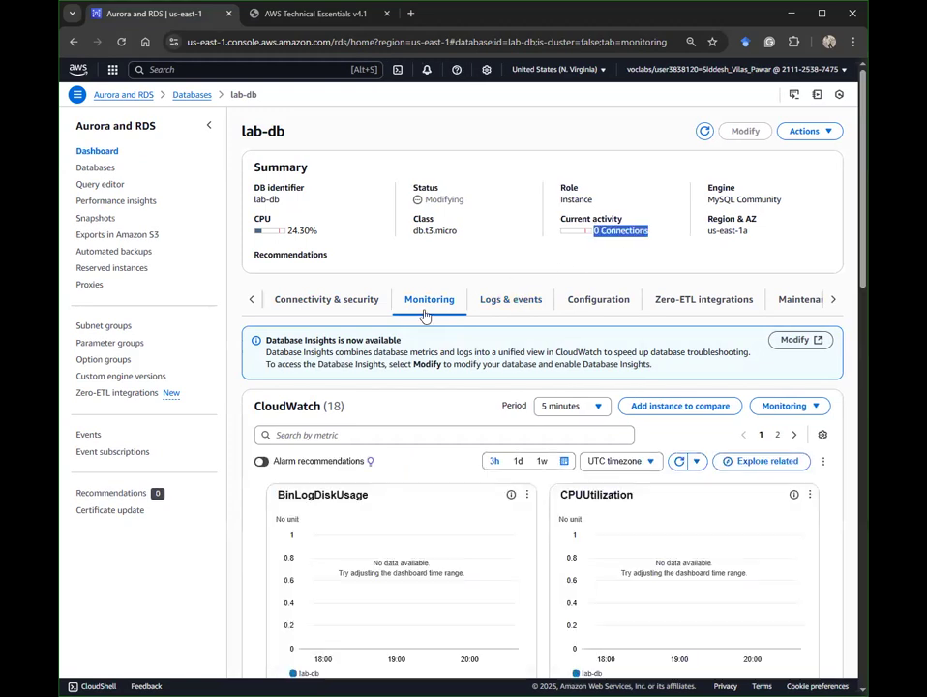
left_click(327, 300)
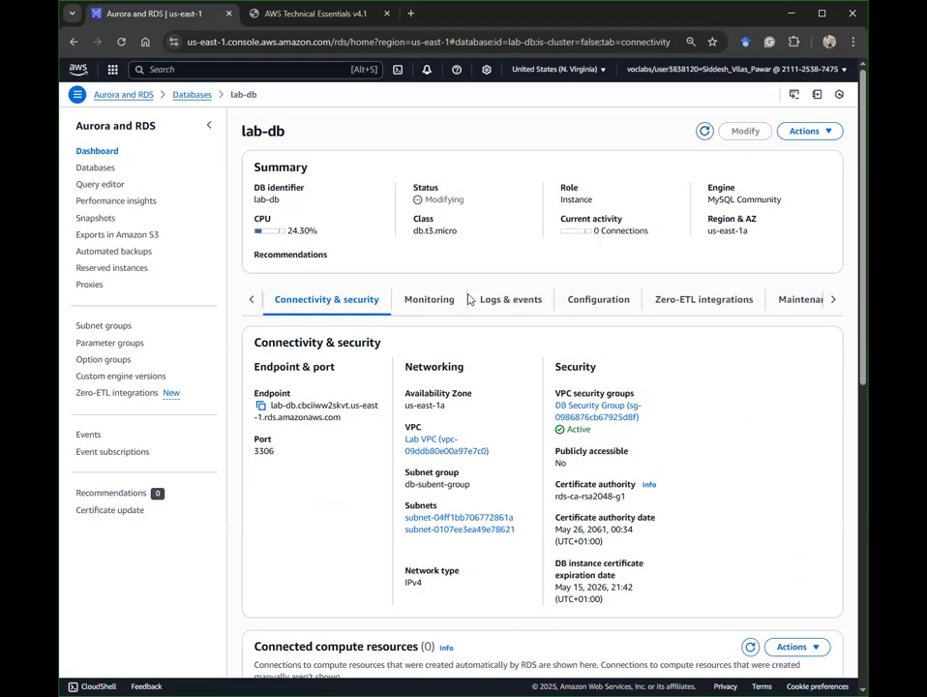
Step: Review lab-db's logs and events and open error/mysql-error.log in a new tab
left_click(492, 303)
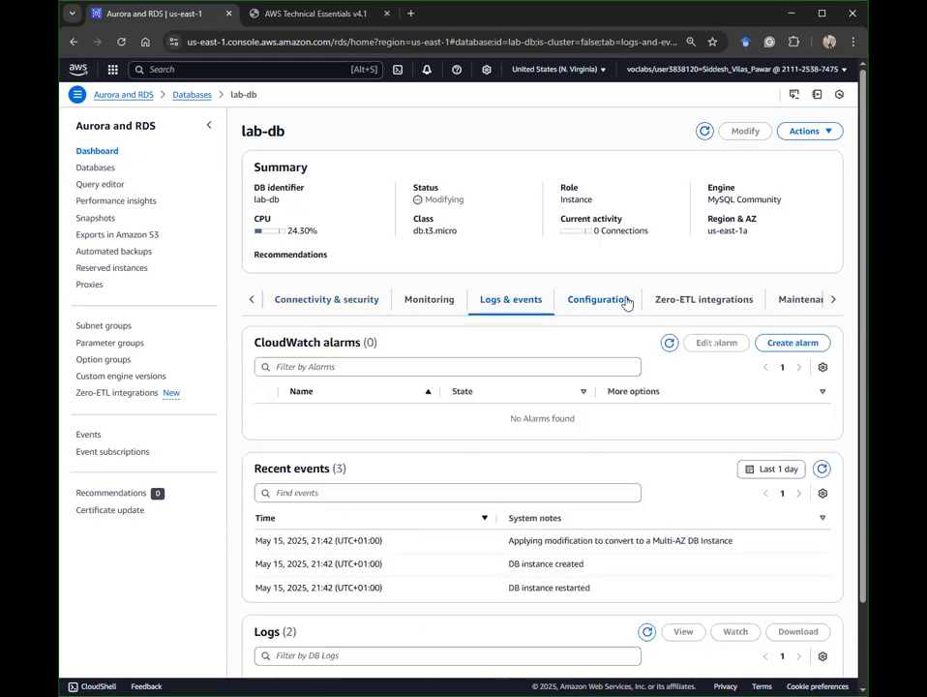
left_click_drag(627, 540, 639, 539)
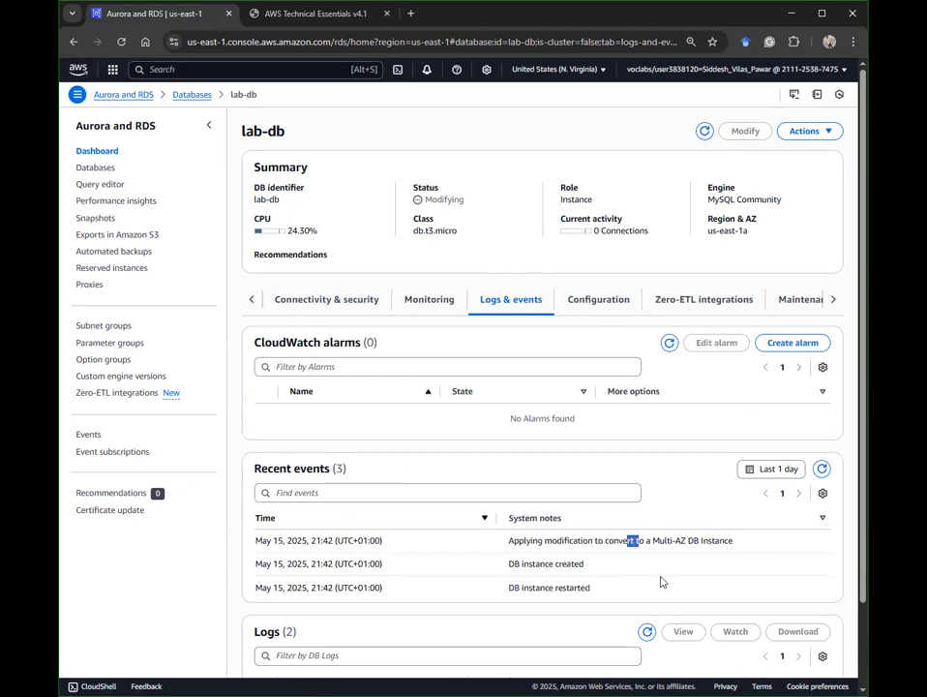
left_click(601, 587)
scroll(606, 584, "down", 1)
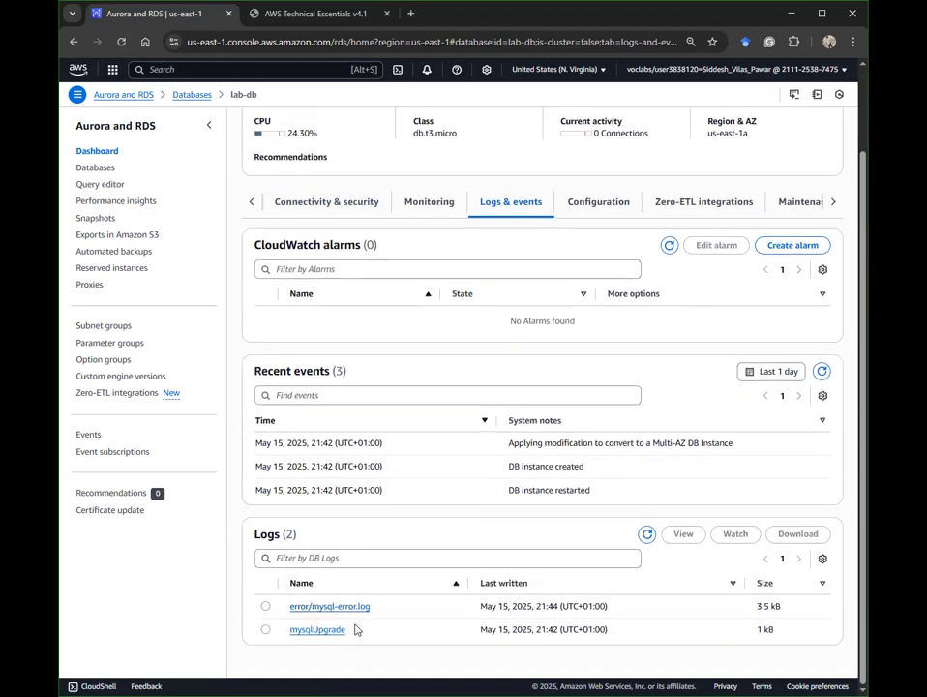
left_click(346, 609, "ctrl")
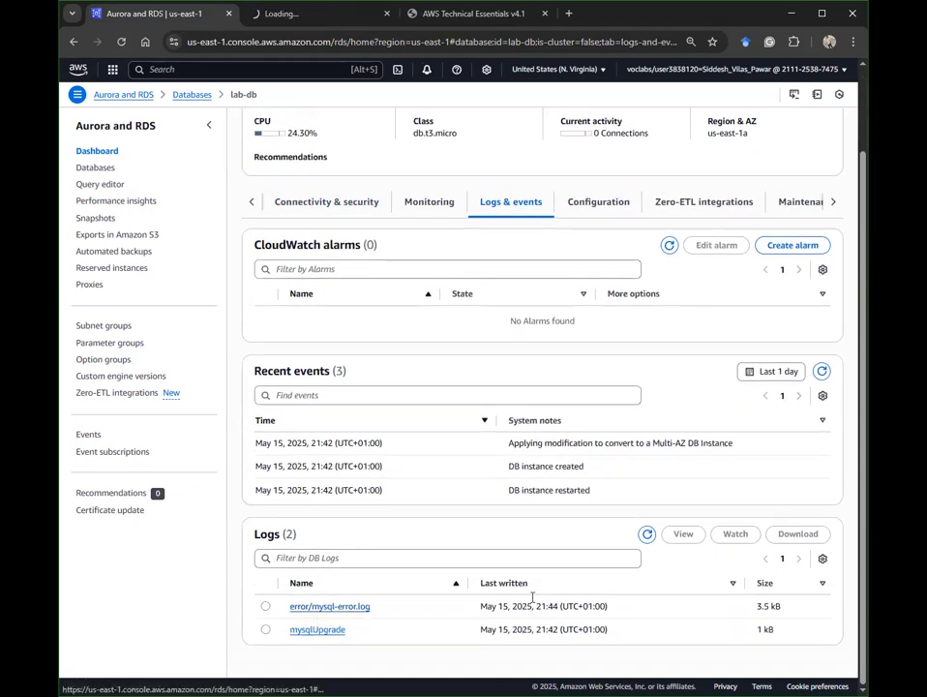
scroll(548, 460, "up", 1)
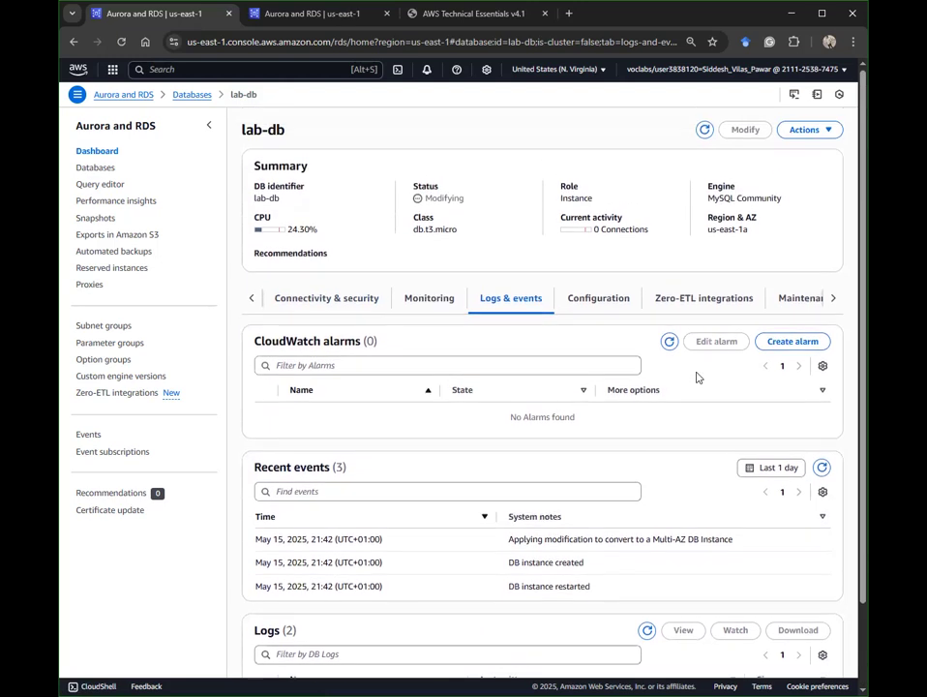
Step: Browse lab-db's Zero-ETL, Maintenance & backups, Data migrations and Recommendations sections
left_click(692, 299)
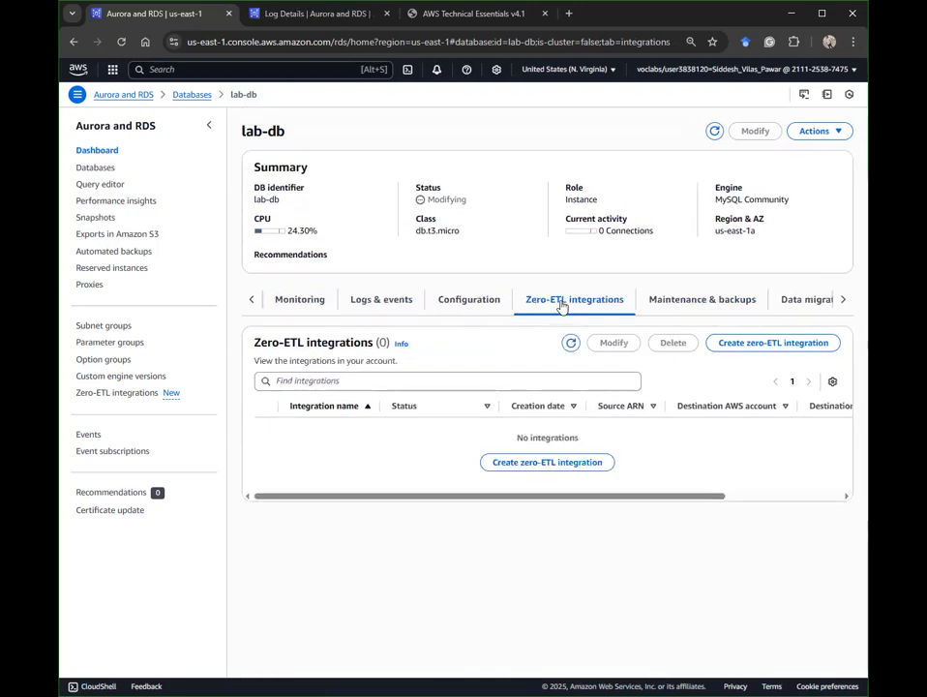
left_click(667, 299)
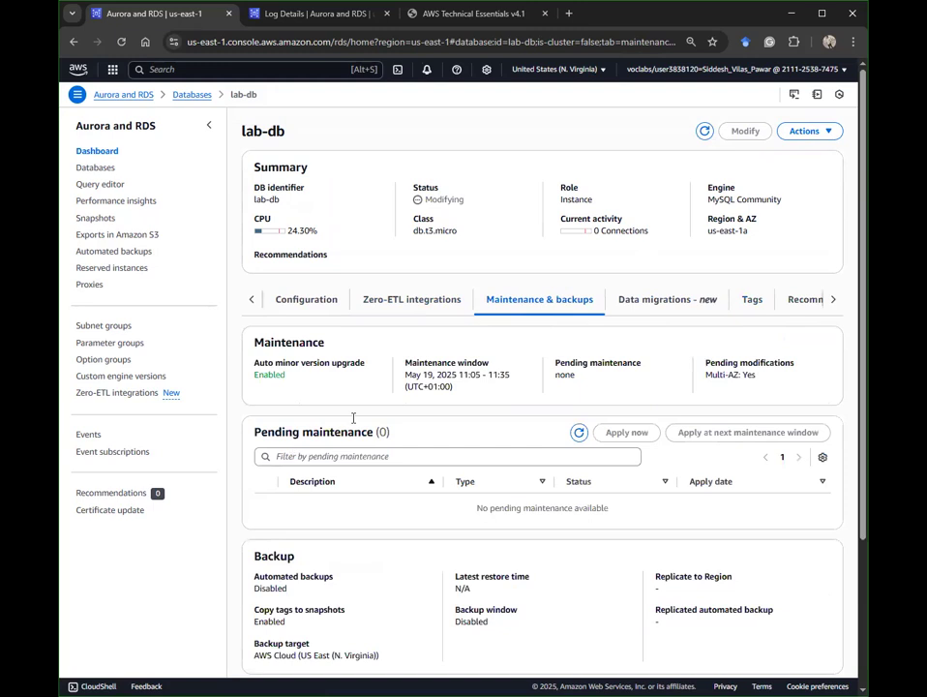
scroll(373, 420, "down", 2)
scroll(619, 300, "up", 2)
left_click(707, 303)
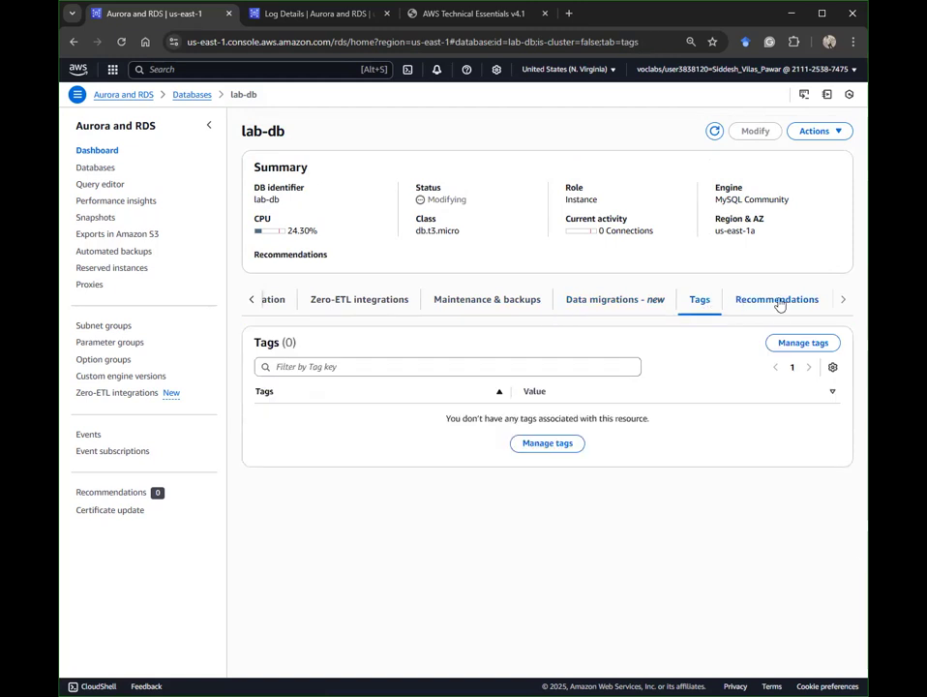
left_click(779, 302)
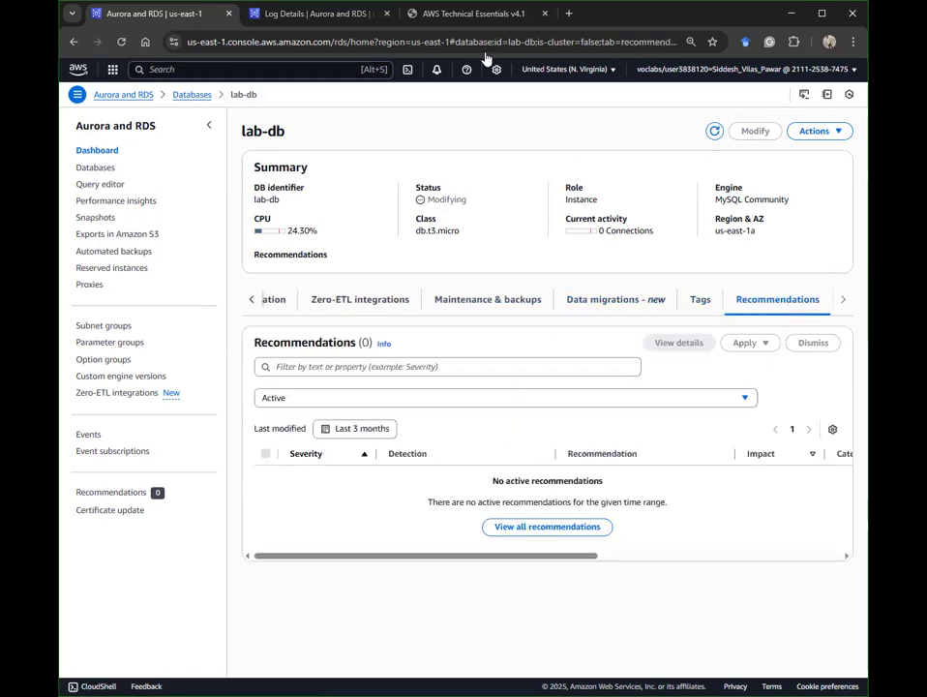
Step: Glance at the error log, recheck lab-db's Connectivity & security, and switch to the Address Book
left_click(317, 12)
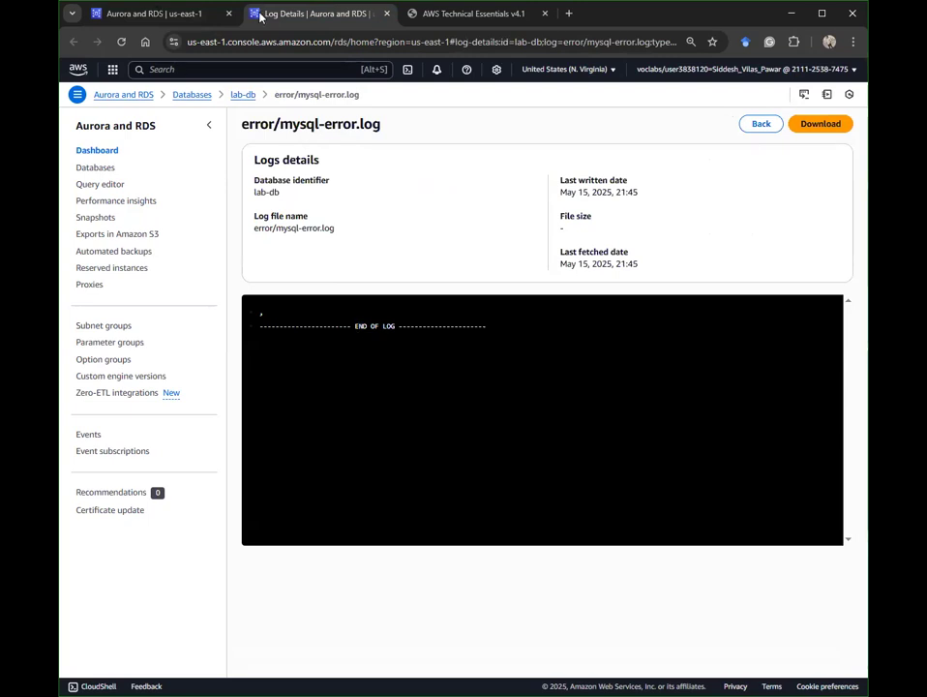
left_click(172, 13)
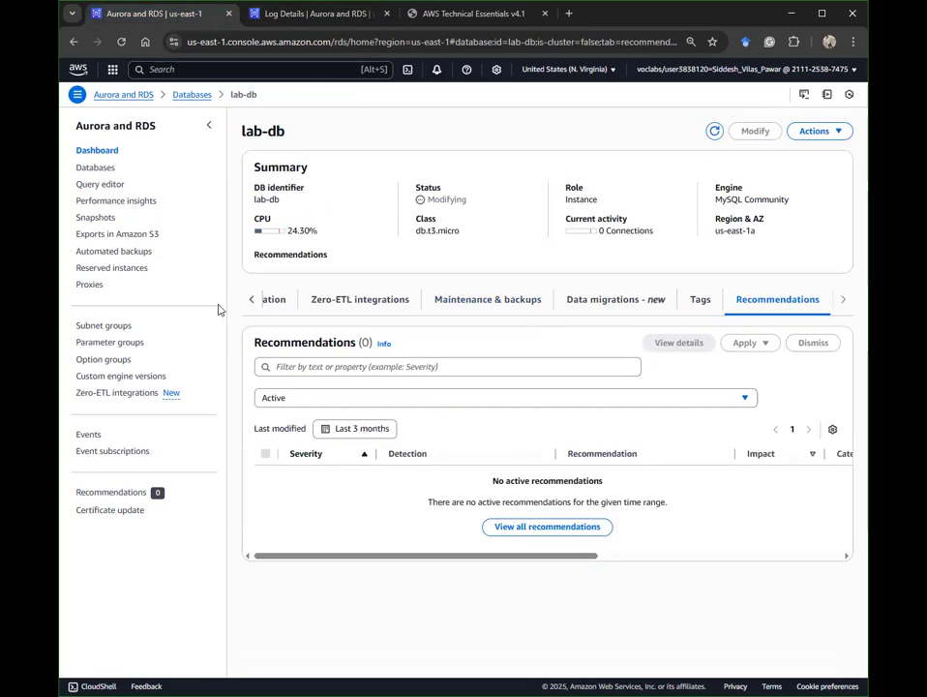
left_click(251, 298)
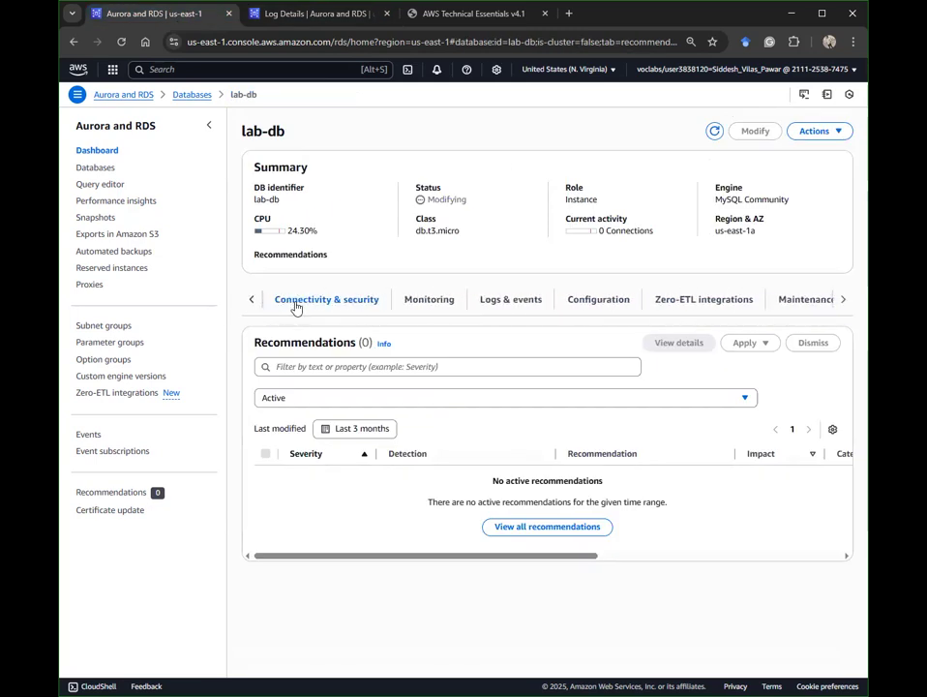
left_click(296, 303)
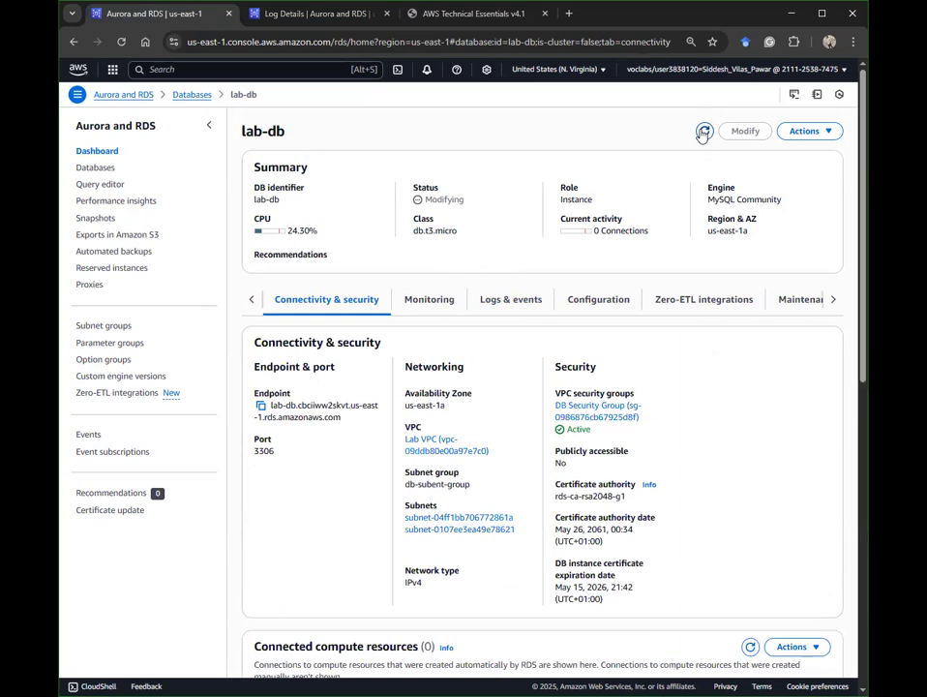
left_click(704, 133)
left_click_drag(441, 198, 351, 207)
left_click(587, 176)
left_click(449, 13)
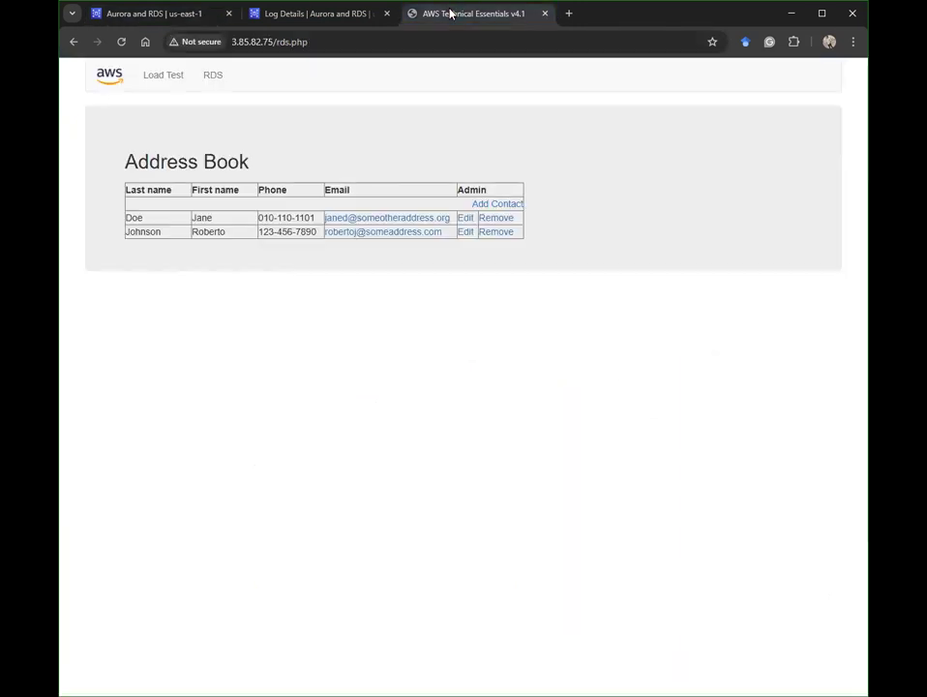
Step: Replace the first contact's first name with a new name and save the contact
left_click_drag(518, 234, 316, 204)
left_click(464, 220)
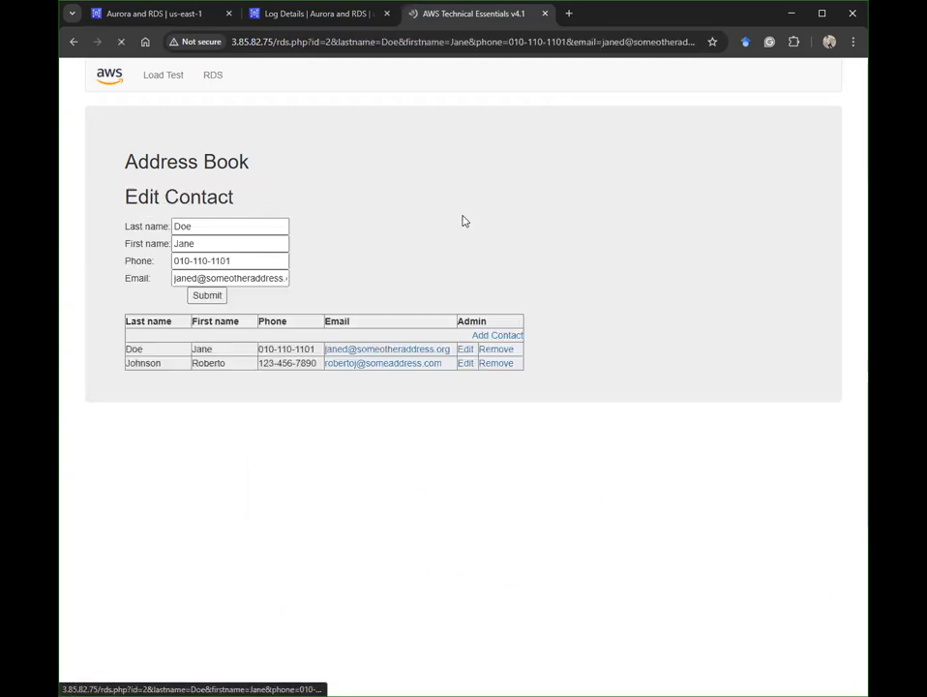
left_click(196, 231)
left_click(246, 261)
left_click(246, 245)
key("ctrl+a")
type("pawar")
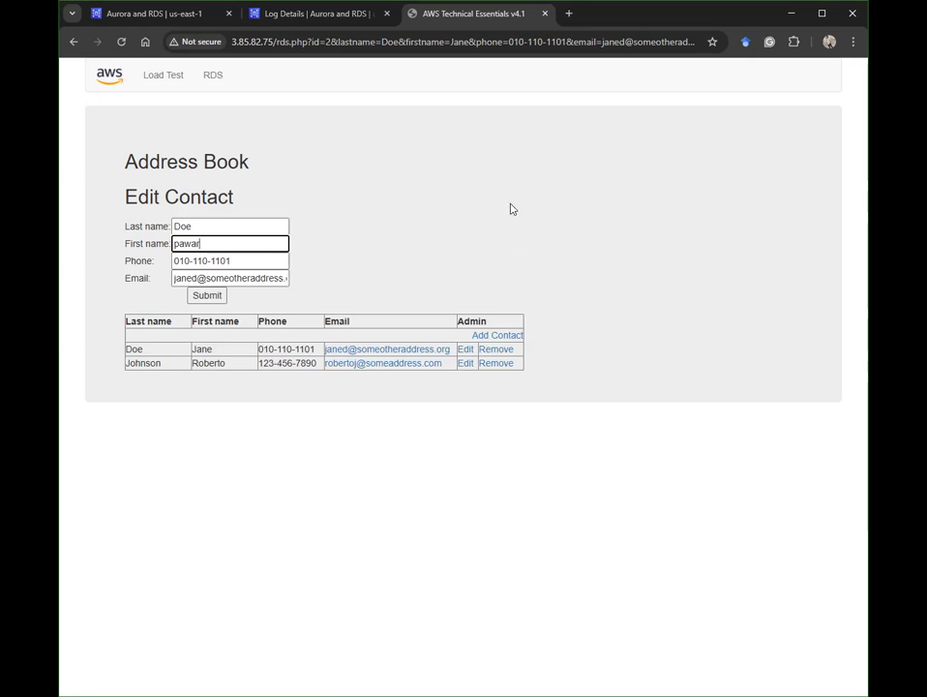
left_click(209, 298)
left_click_drag(119, 215, 546, 286)
left_click(312, 14)
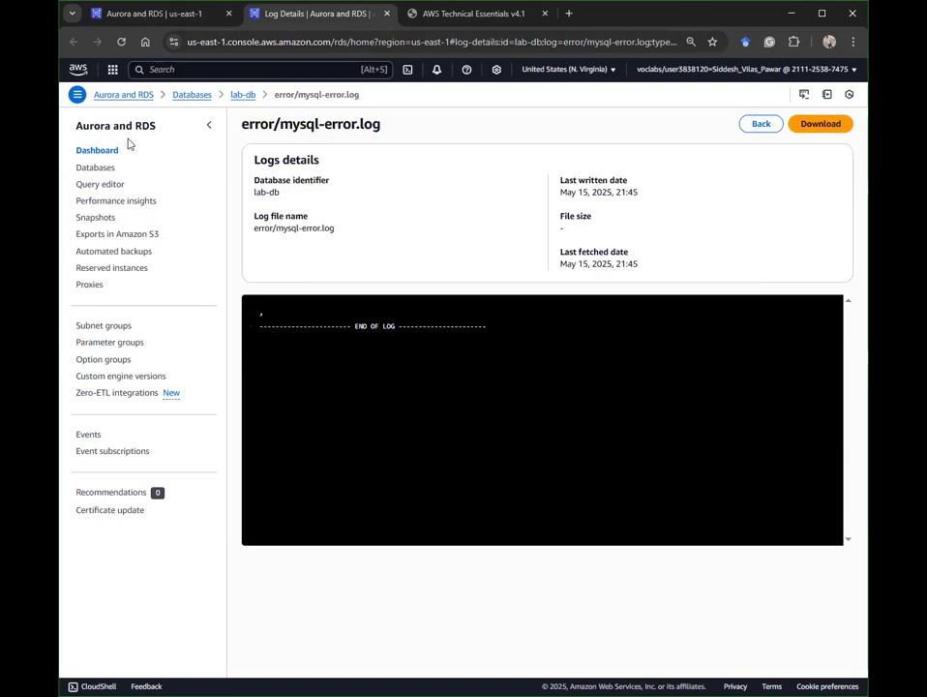
Step: Reopen lab-db from the Databases list and sort connected compute resources by Availability Zone
left_click(103, 170)
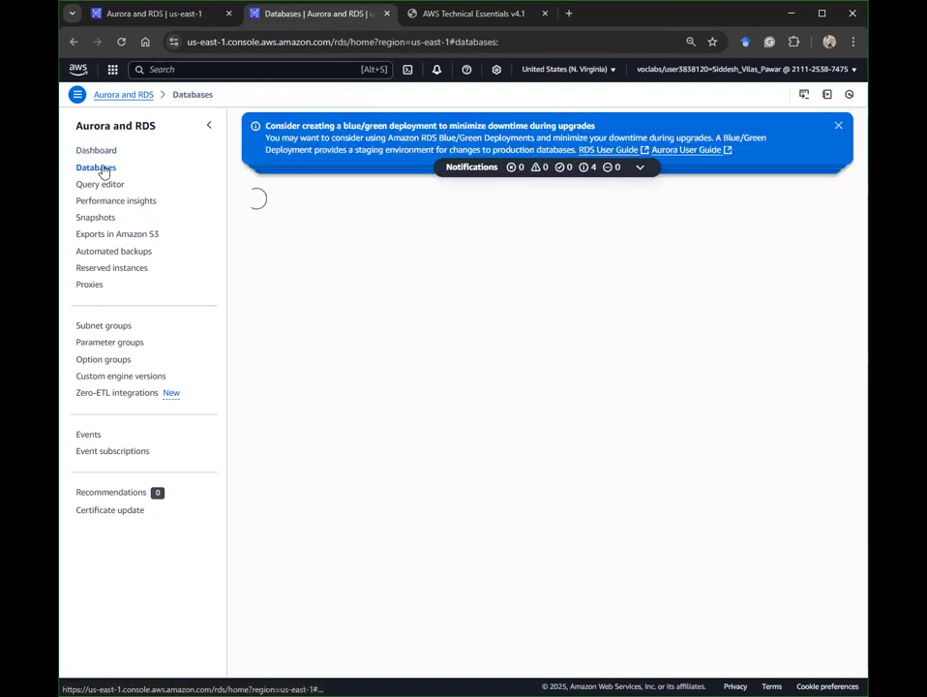
left_click(306, 271)
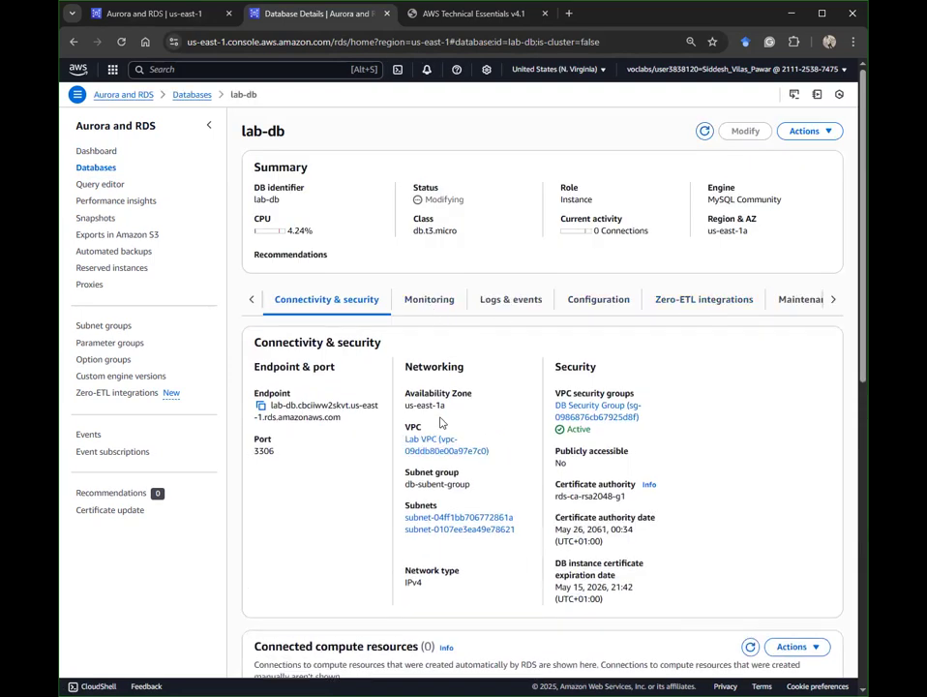
left_click_drag(404, 392, 393, 413)
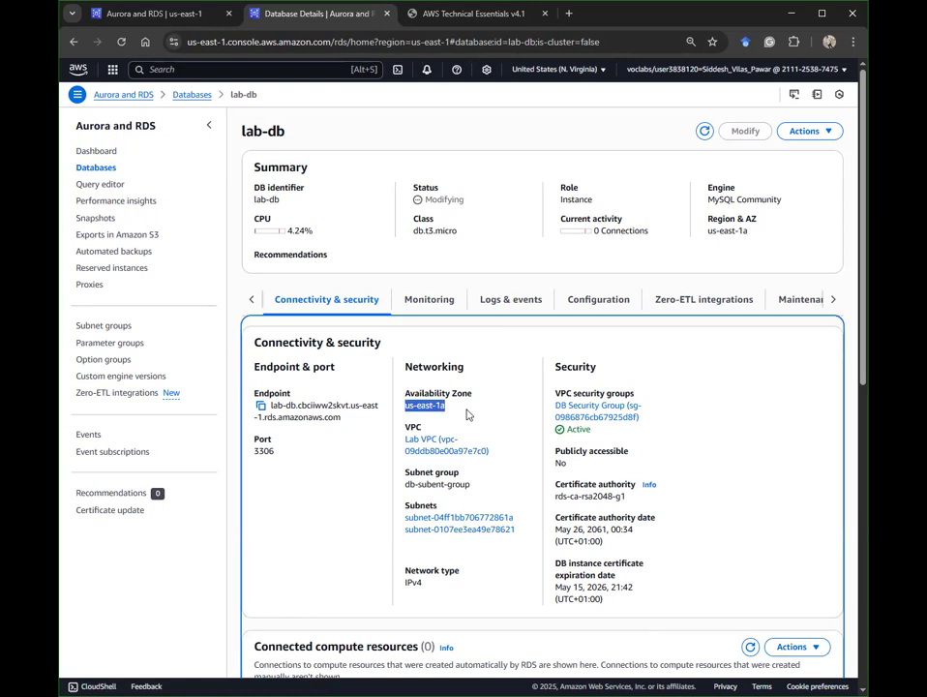
left_click(755, 363)
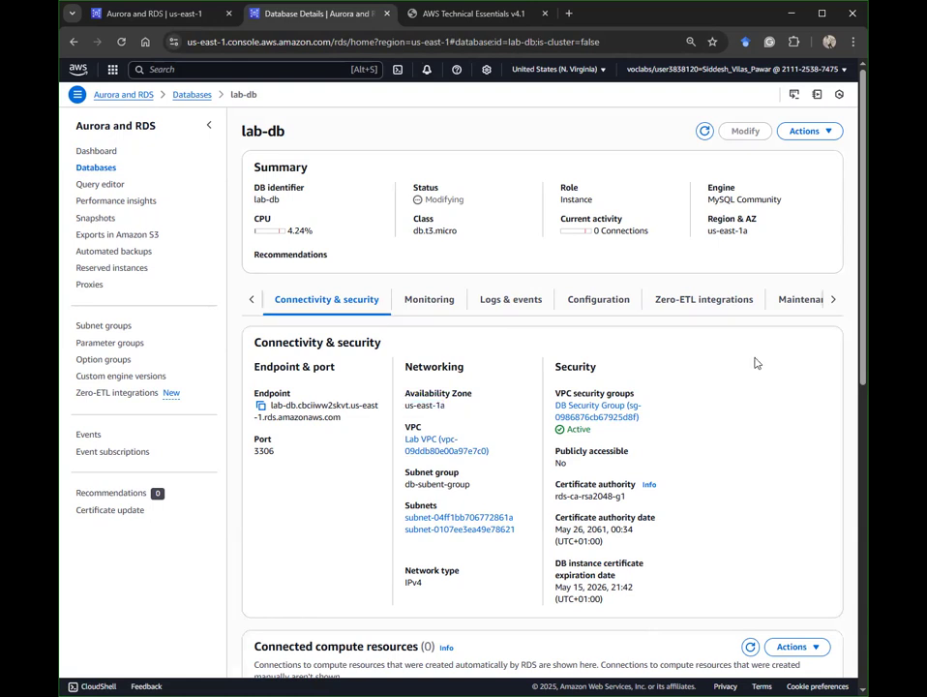
right_click(755, 363)
left_click(653, 547)
scroll(654, 542, "down", 5)
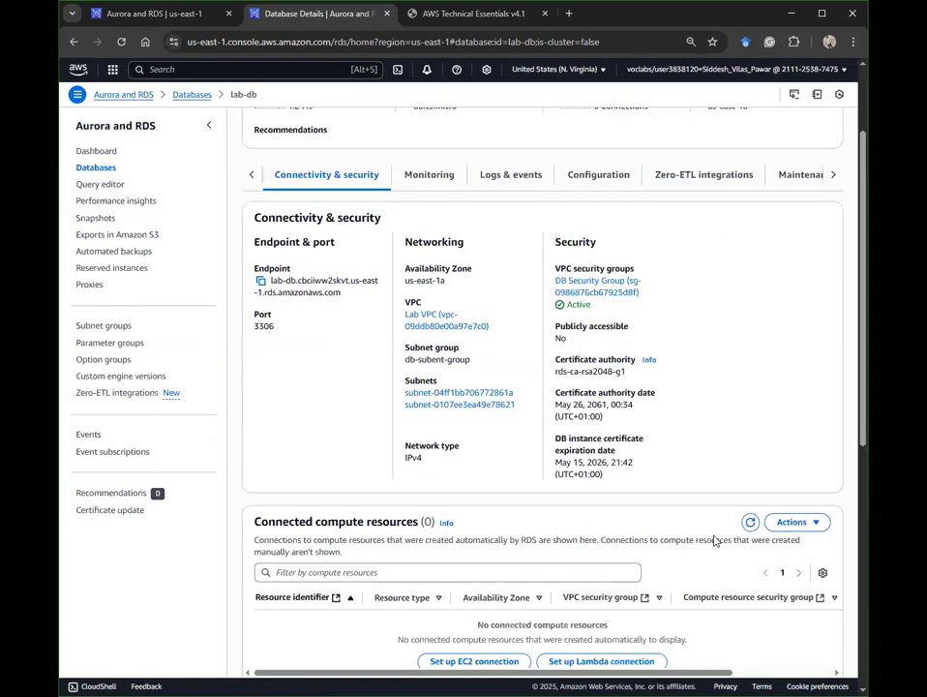
left_click(508, 395)
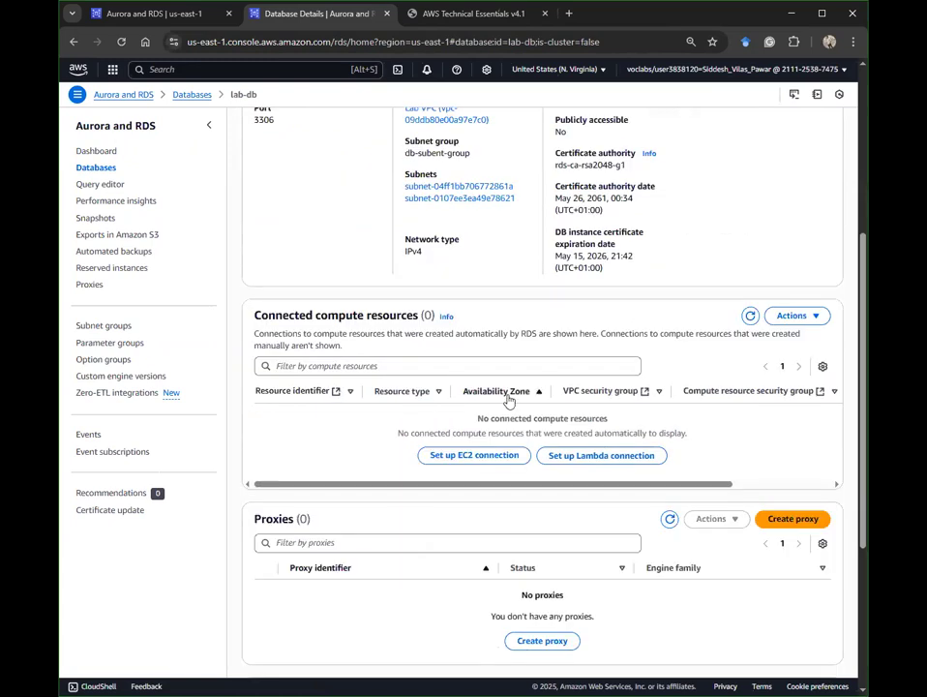
scroll(369, 319, "up", 5)
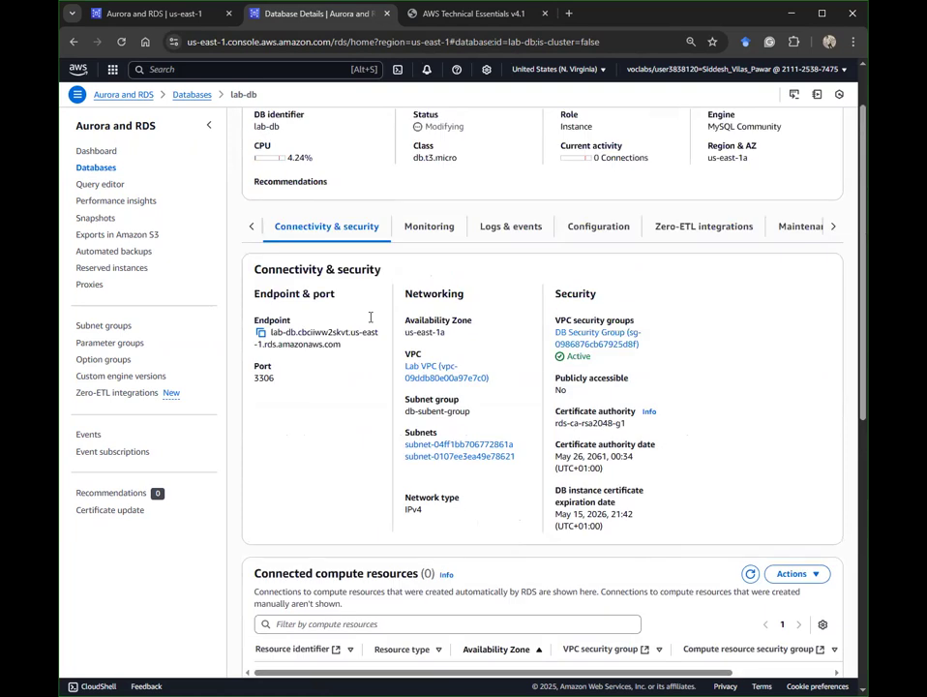
scroll(370, 317, "up", 2)
Step: Go to EC2 and open Web Server 1's instance summary, showing public IP 3.85.82.75
left_click(155, 70)
type("ec2")
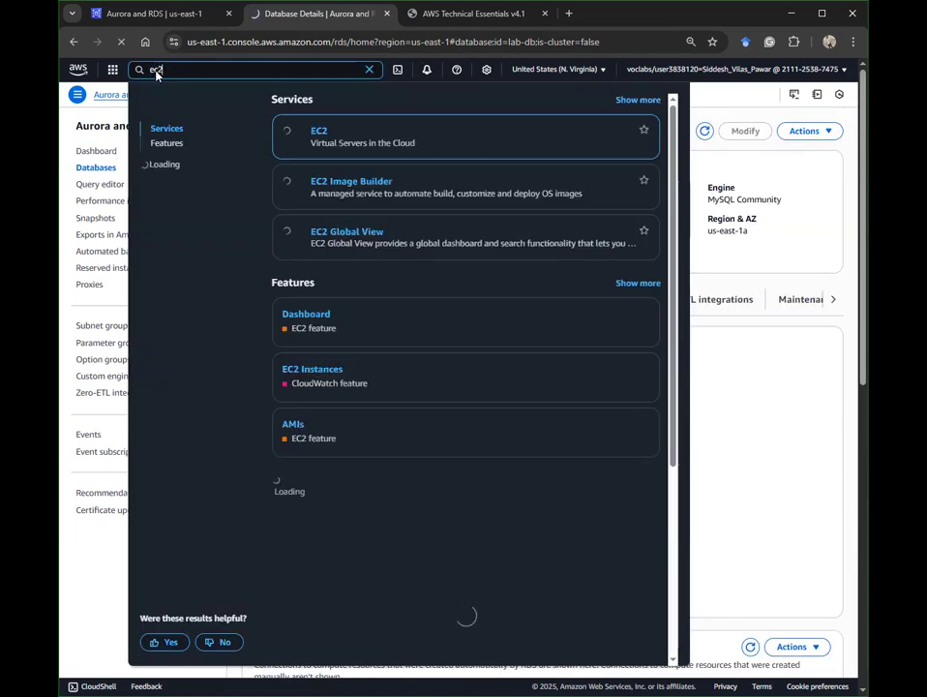
key("Return")
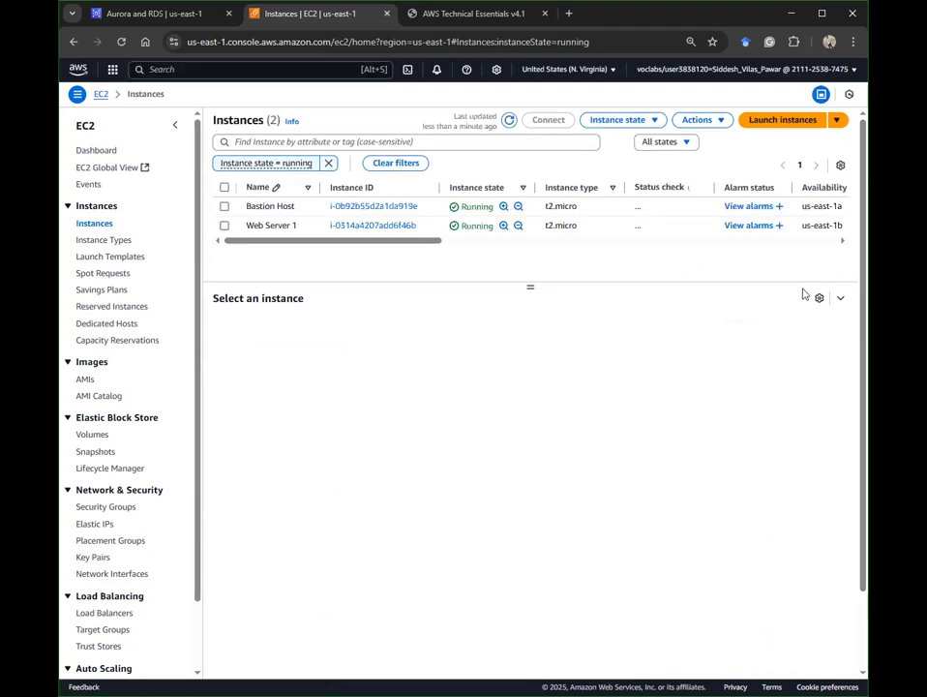
left_click(368, 226)
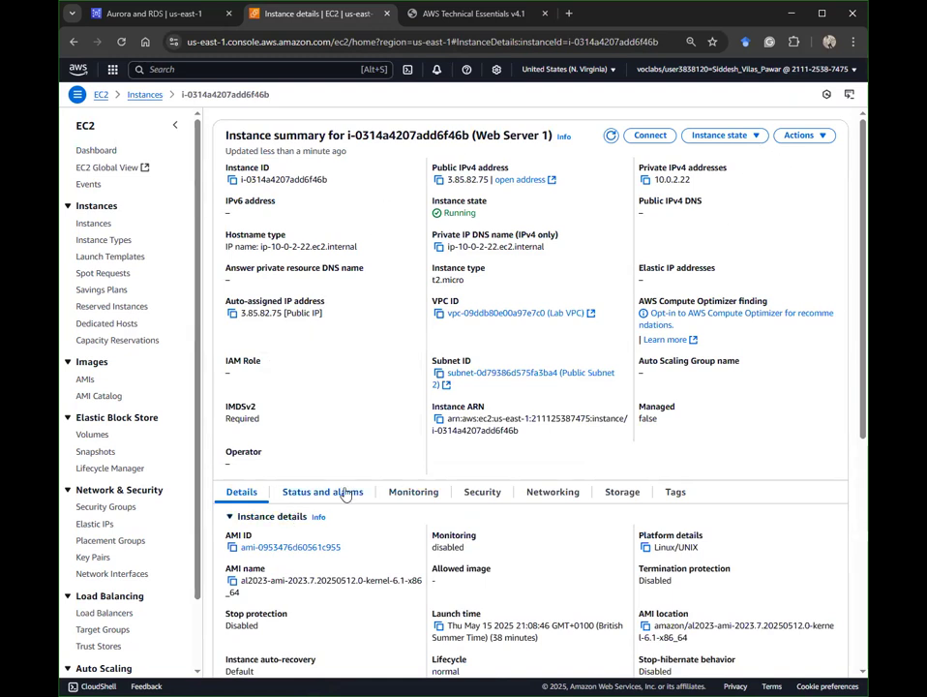
scroll(538, 493, "down", 4)
scroll(538, 493, "down", 1)
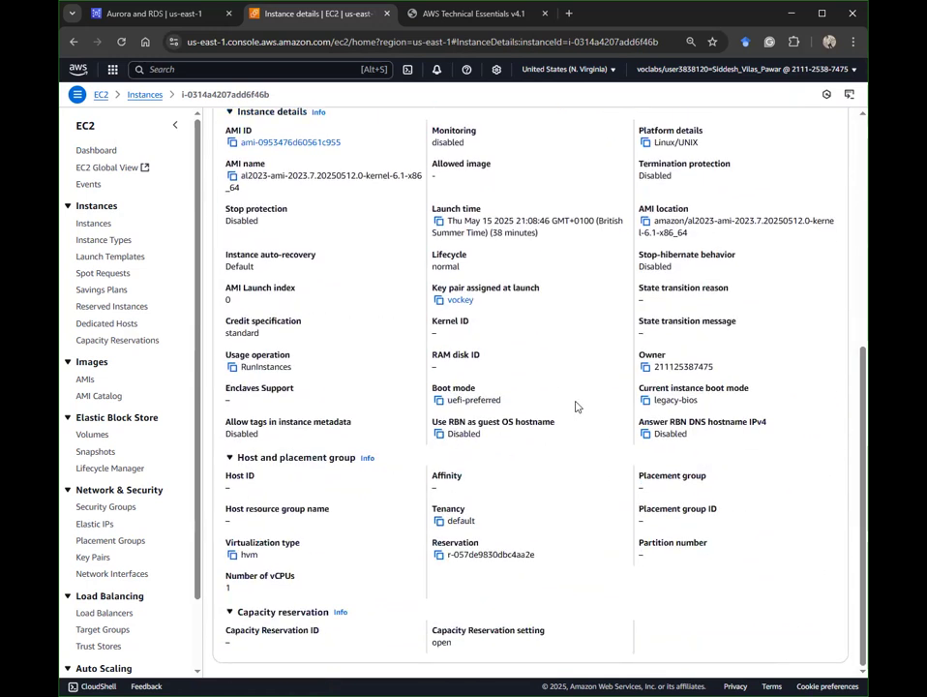
scroll(575, 393, "up", 5)
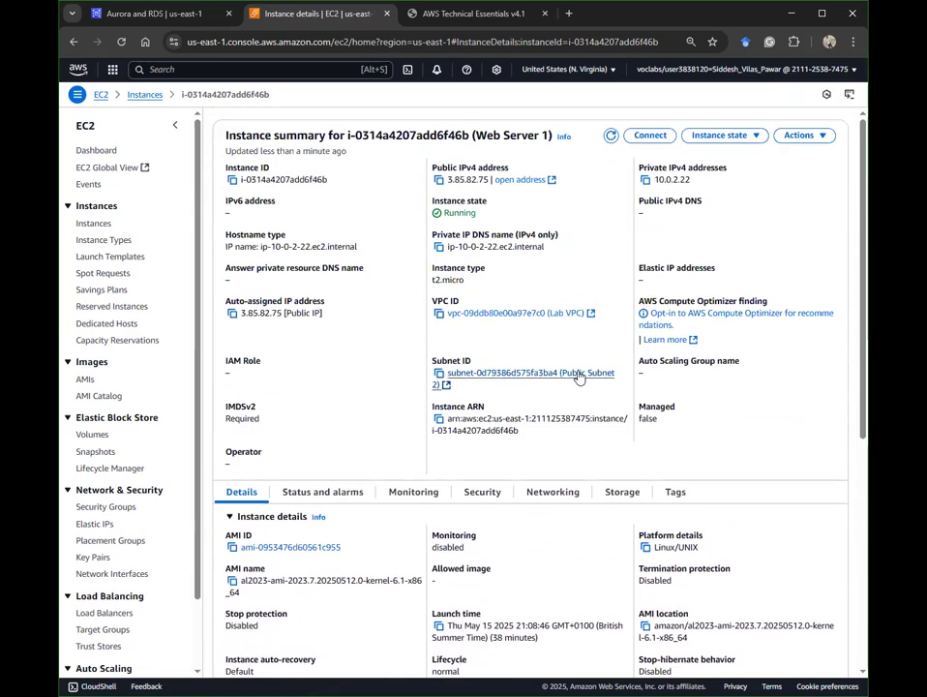